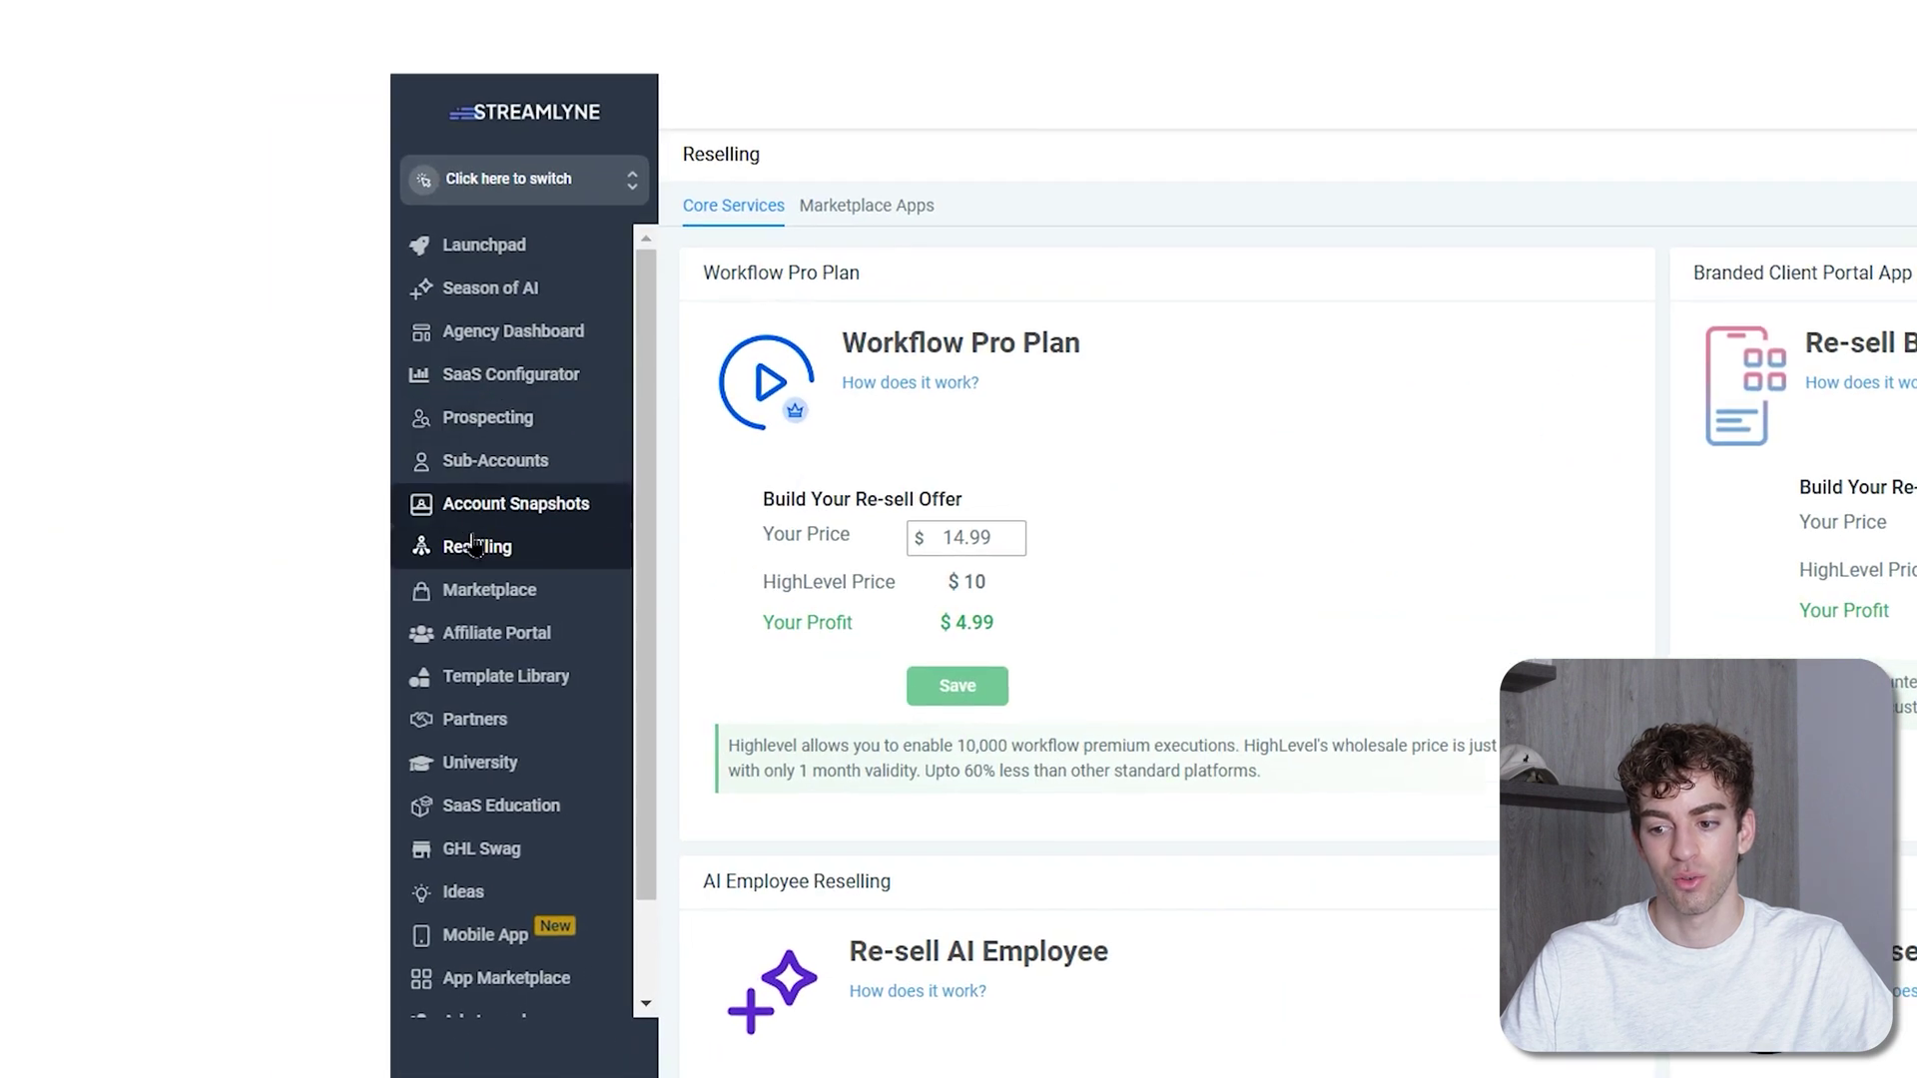
Pay for the $97 per month Ad Manager subscription and look through the reselling offers of the agency sales test sub-account
{"action": "scroll", "coordinate": [1122, 515], "scroll_direction": "down", "scroll_amount": 15}
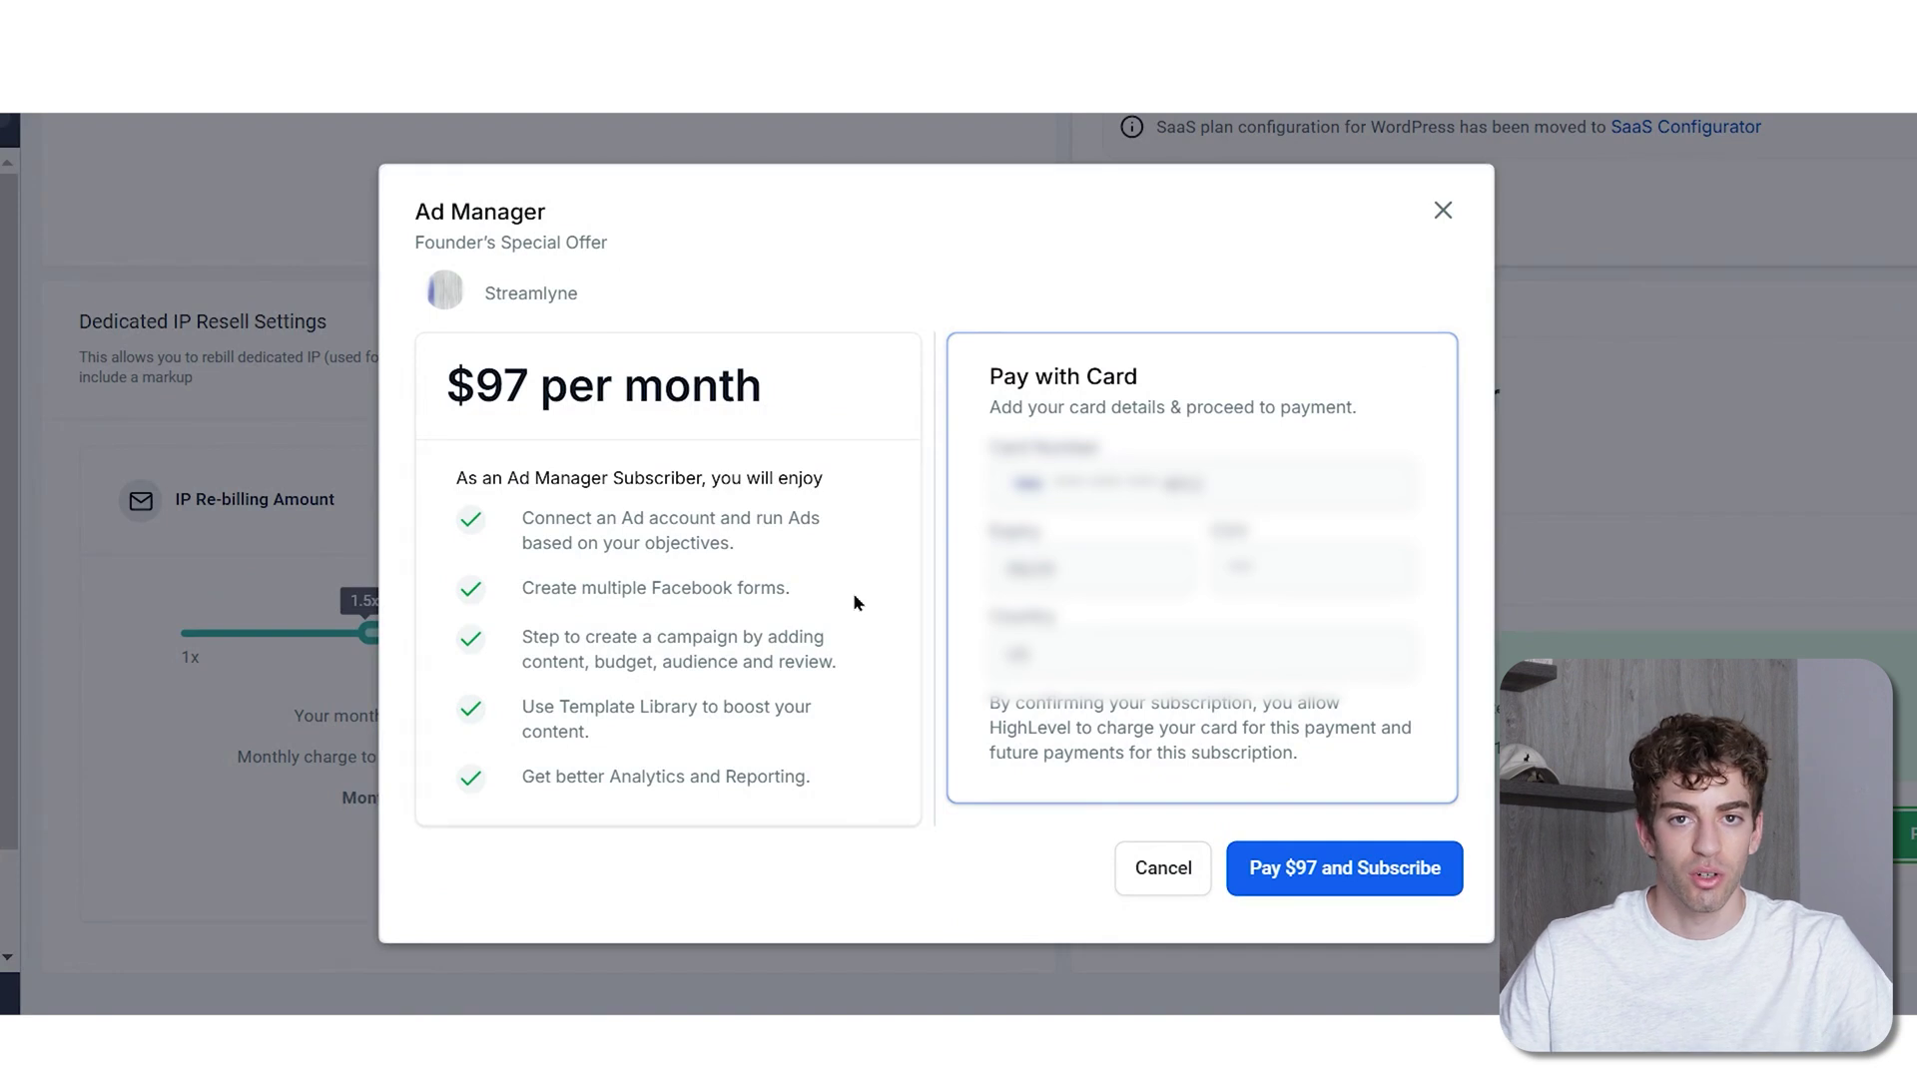
{"action": "left_click", "coordinate": [1339, 868]}
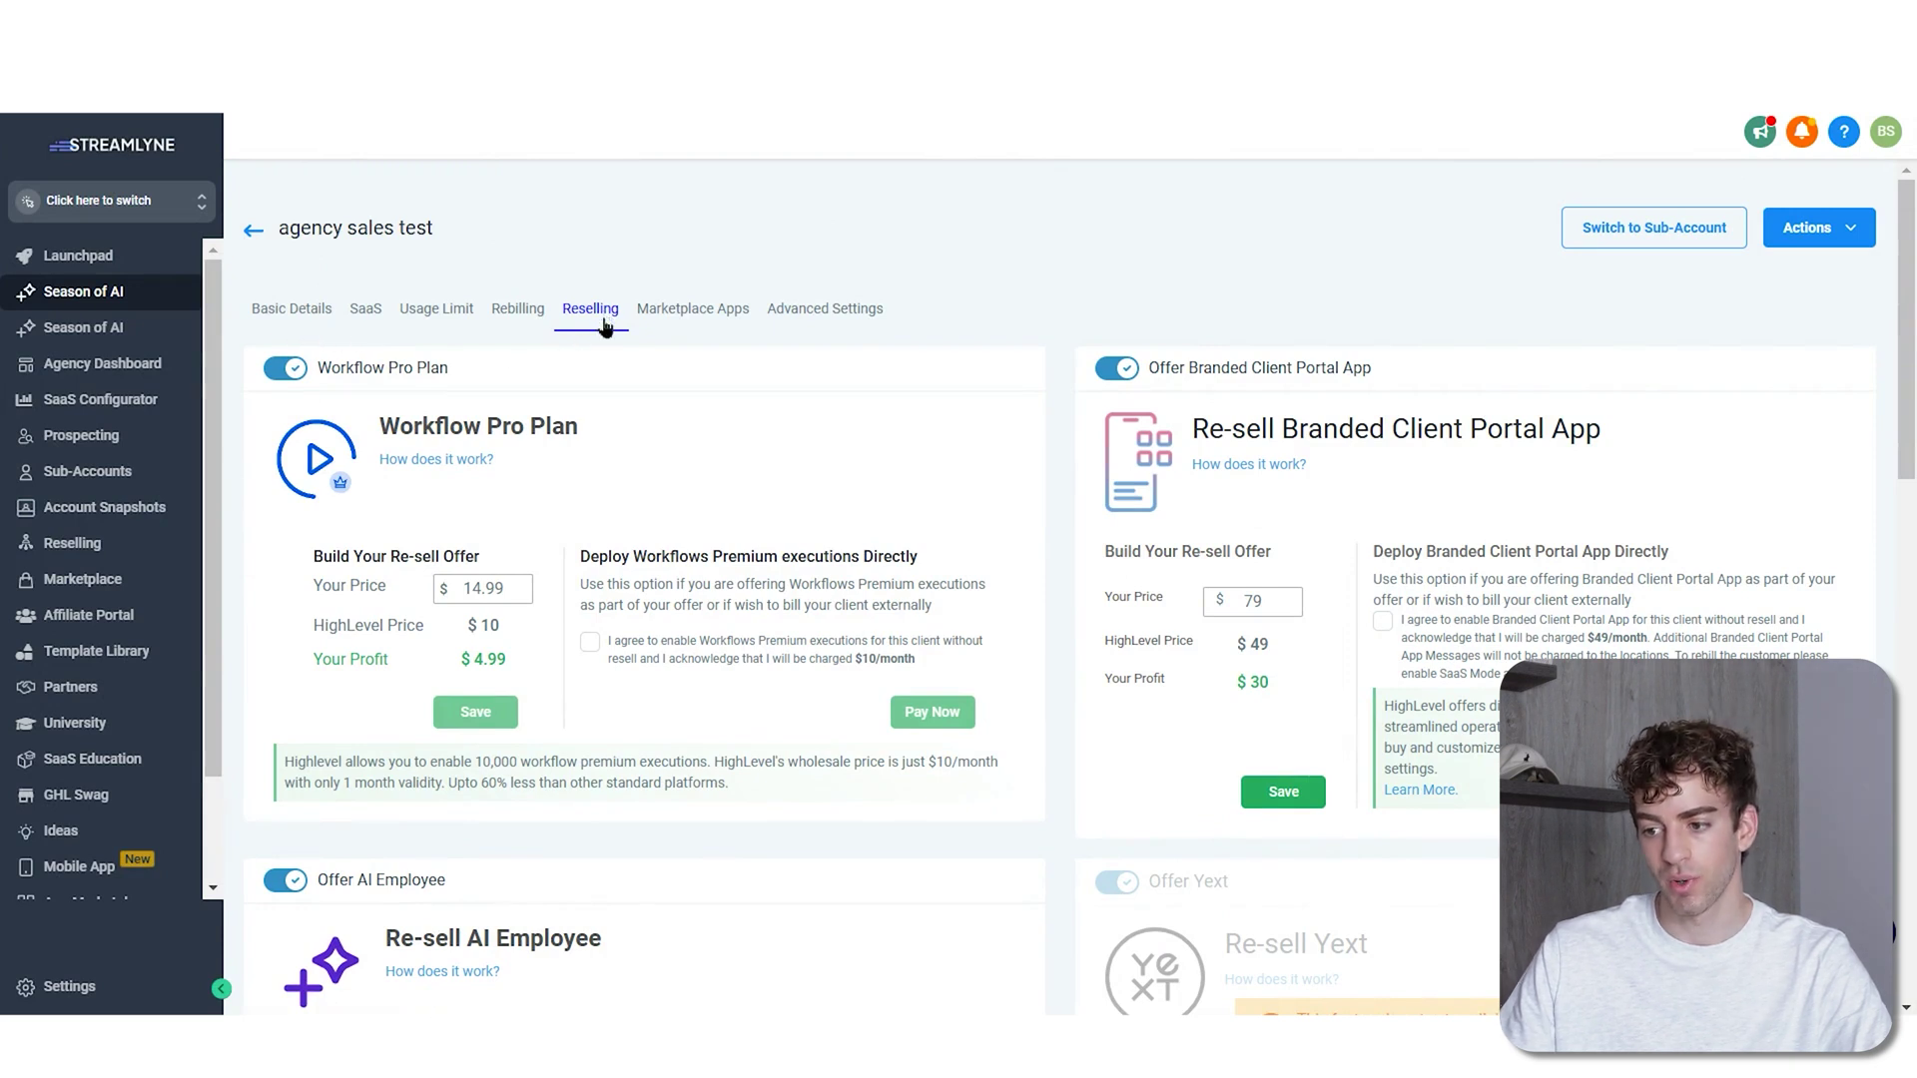
{"action": "scroll", "coordinate": [604, 330], "scroll_direction": "down", "scroll_amount": 10}
{"action": "scroll", "coordinate": [604, 329], "scroll_direction": "down", "scroll_amount": 4}
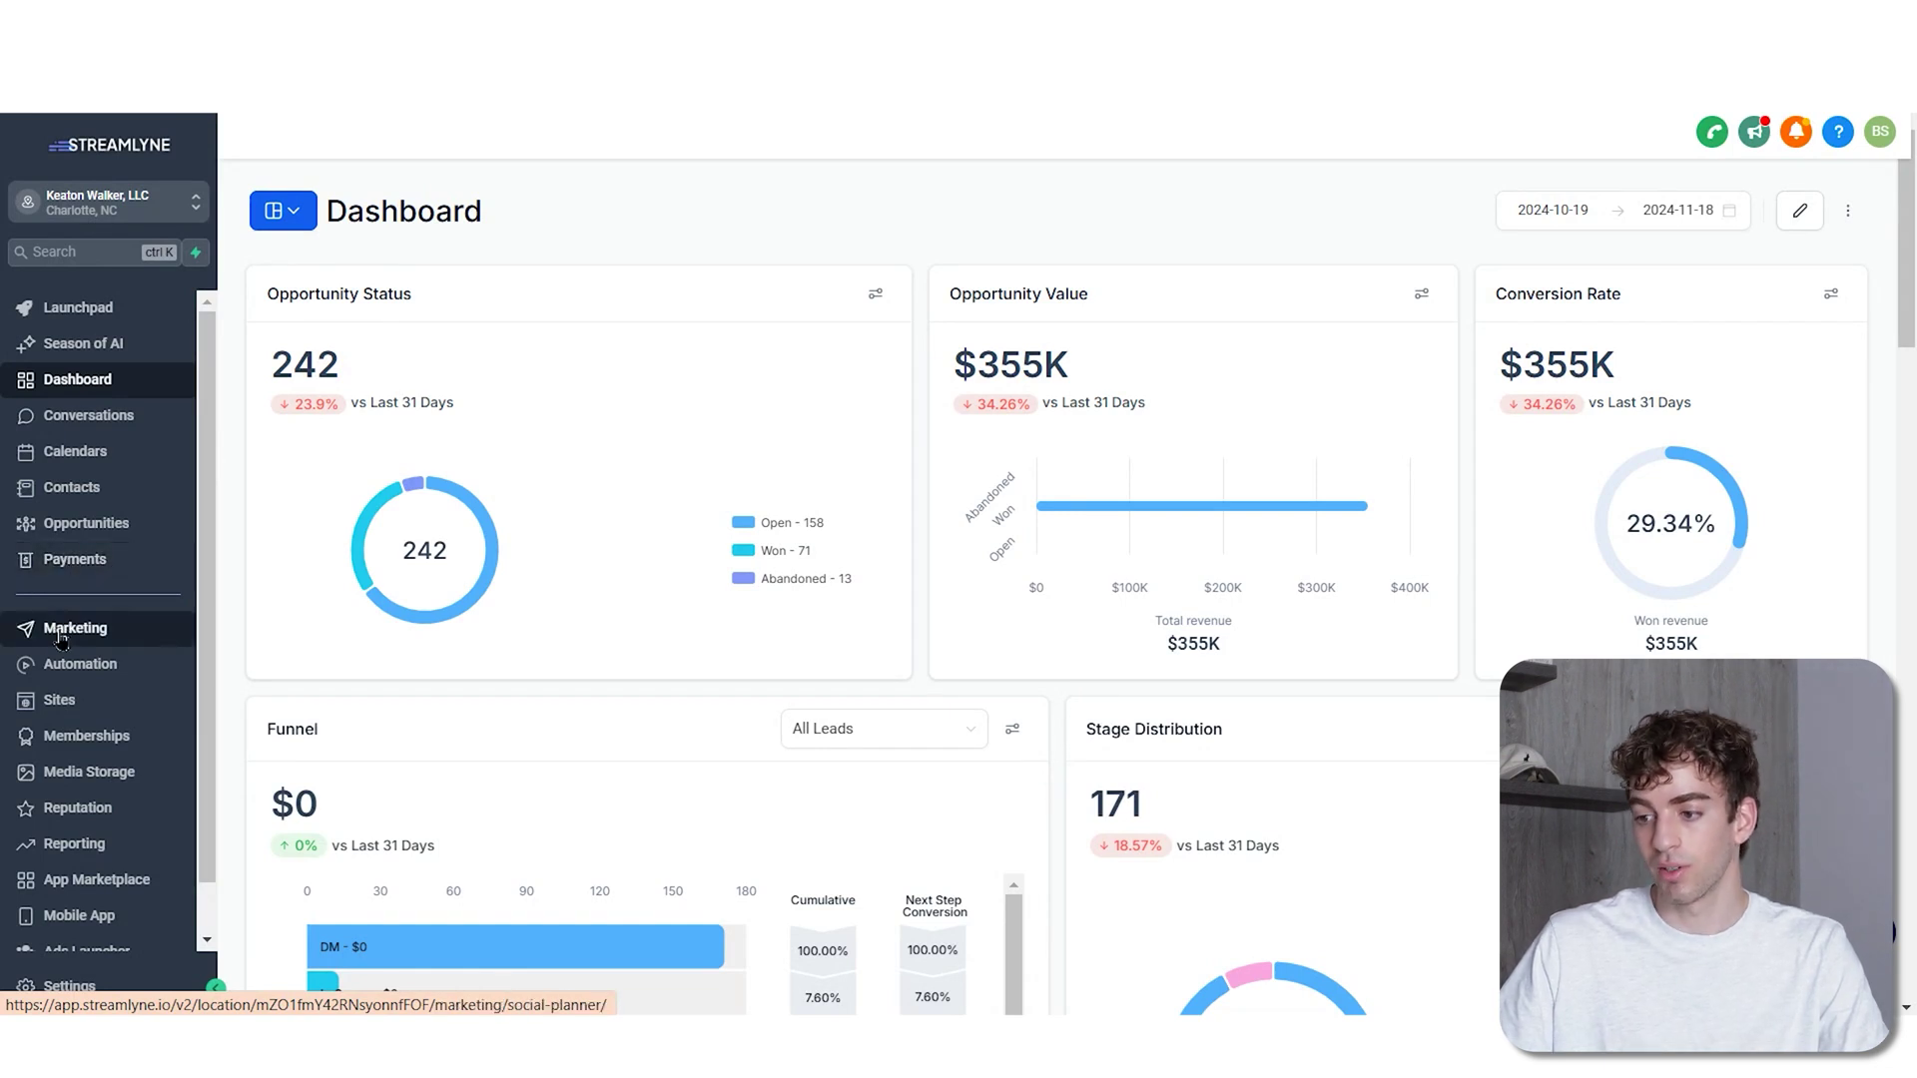
Connect the client's ad account and matching Facebook page to the marketing Ad Manager, skipping campaign creation for now
{"action": "left_click", "coordinate": [60, 637]}
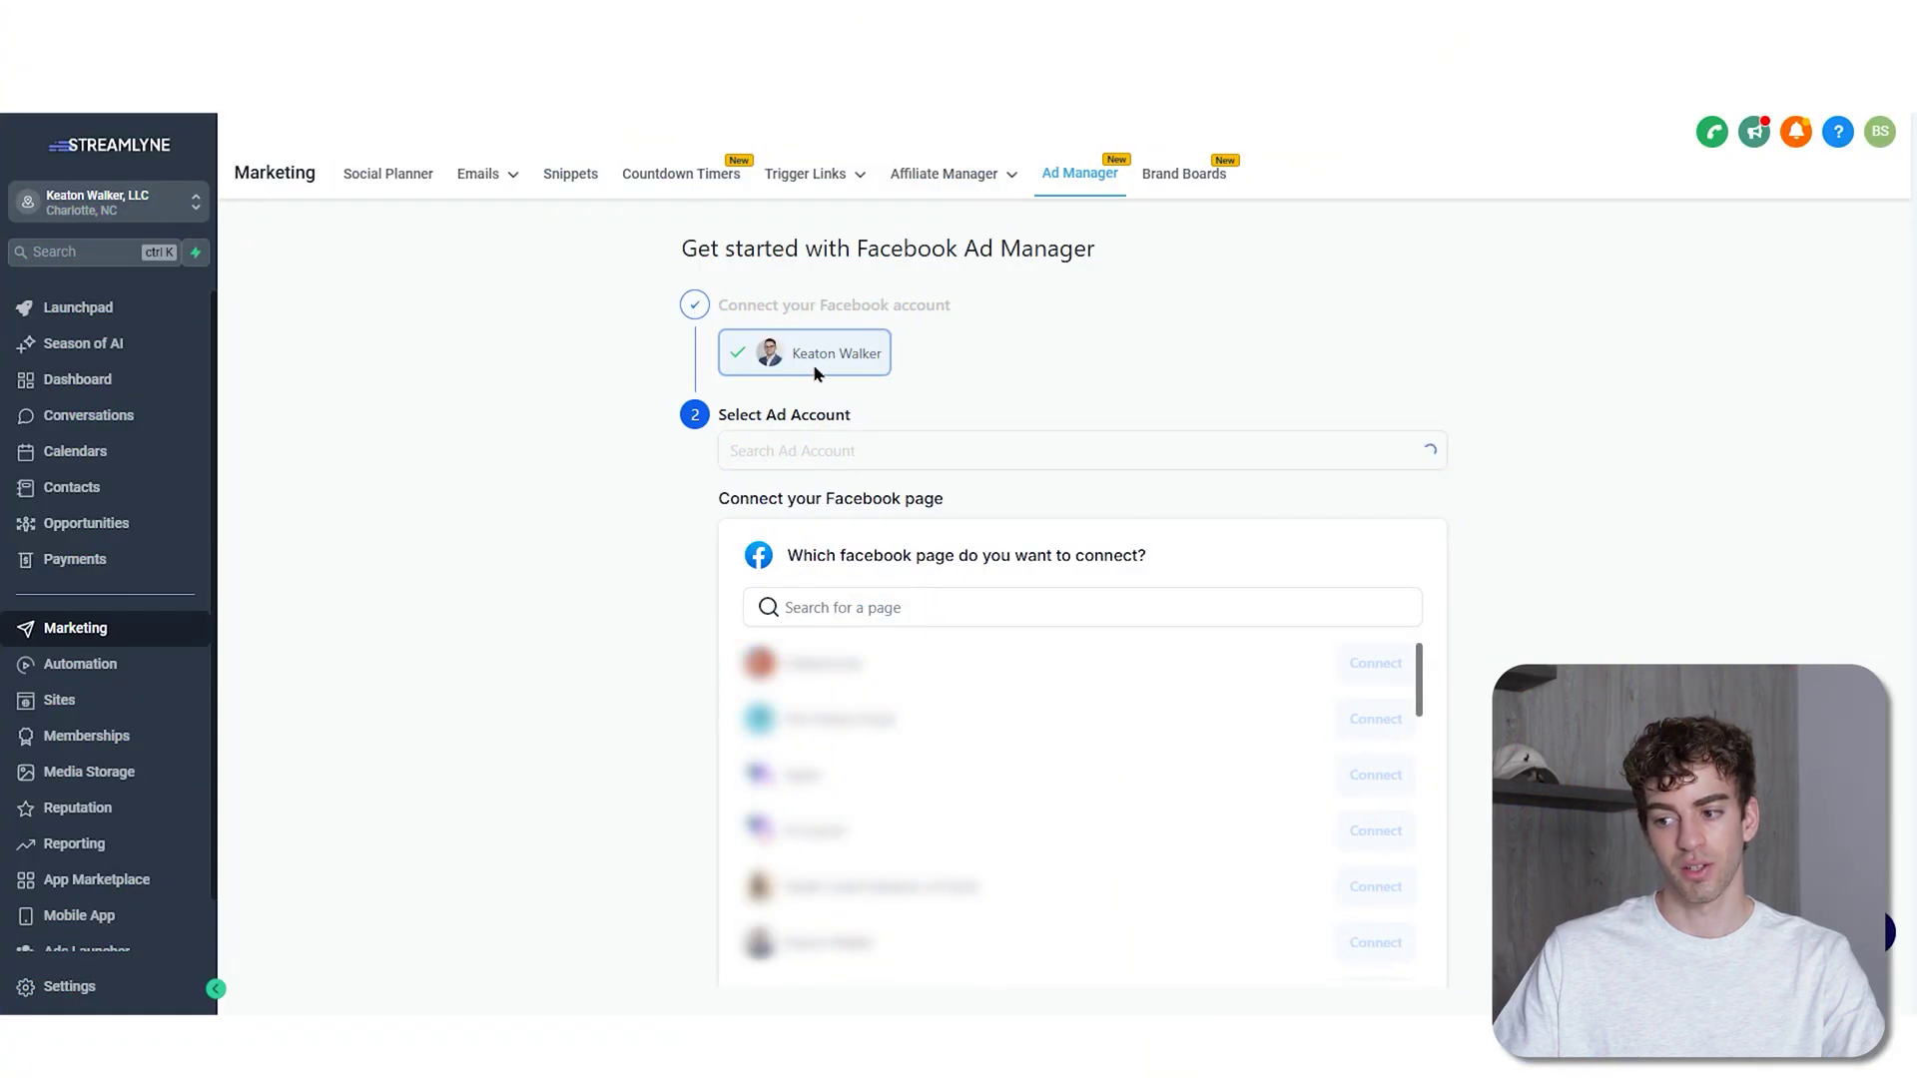
{"action": "left_click", "coordinate": [755, 464]}
{"action": "left_click", "coordinate": [911, 505]}
{"action": "scroll", "coordinate": [1146, 625], "scroll_direction": "down", "scroll_amount": 2}
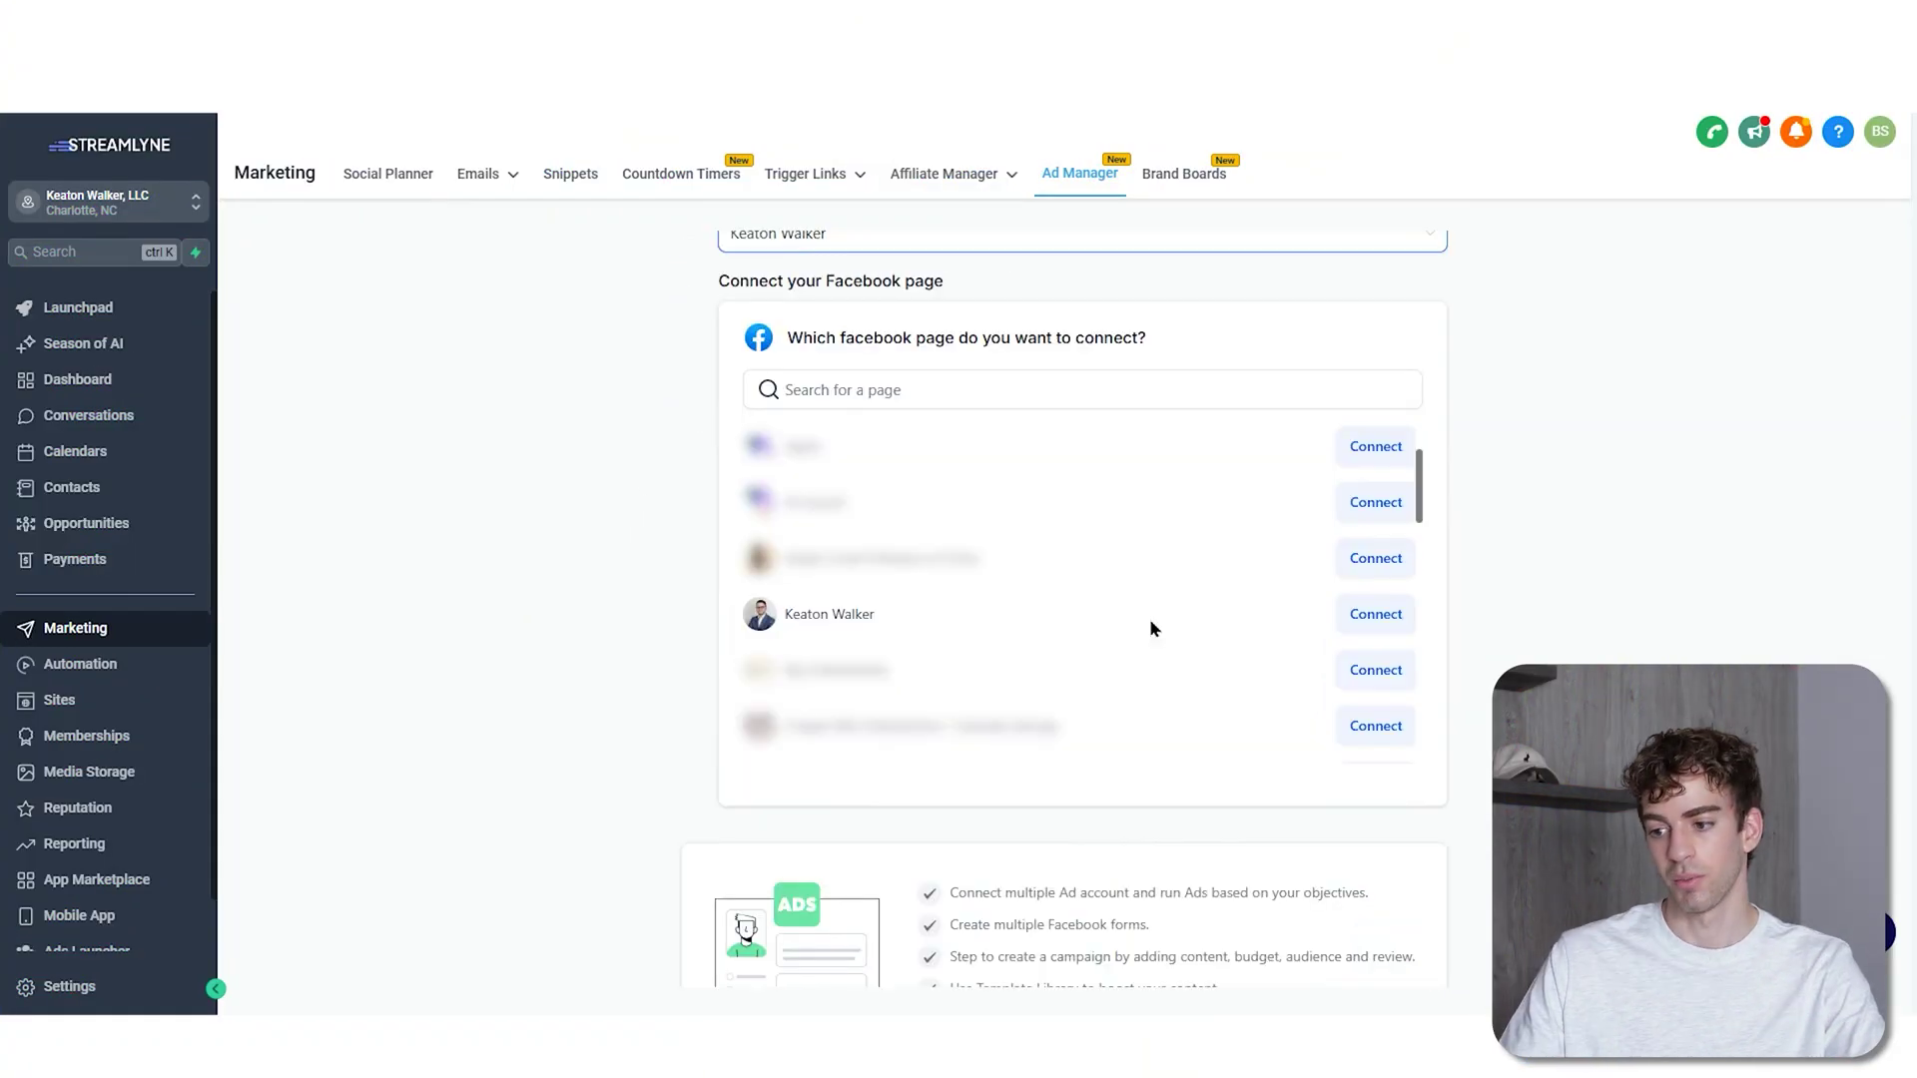
{"action": "left_click", "coordinate": [1374, 615]}
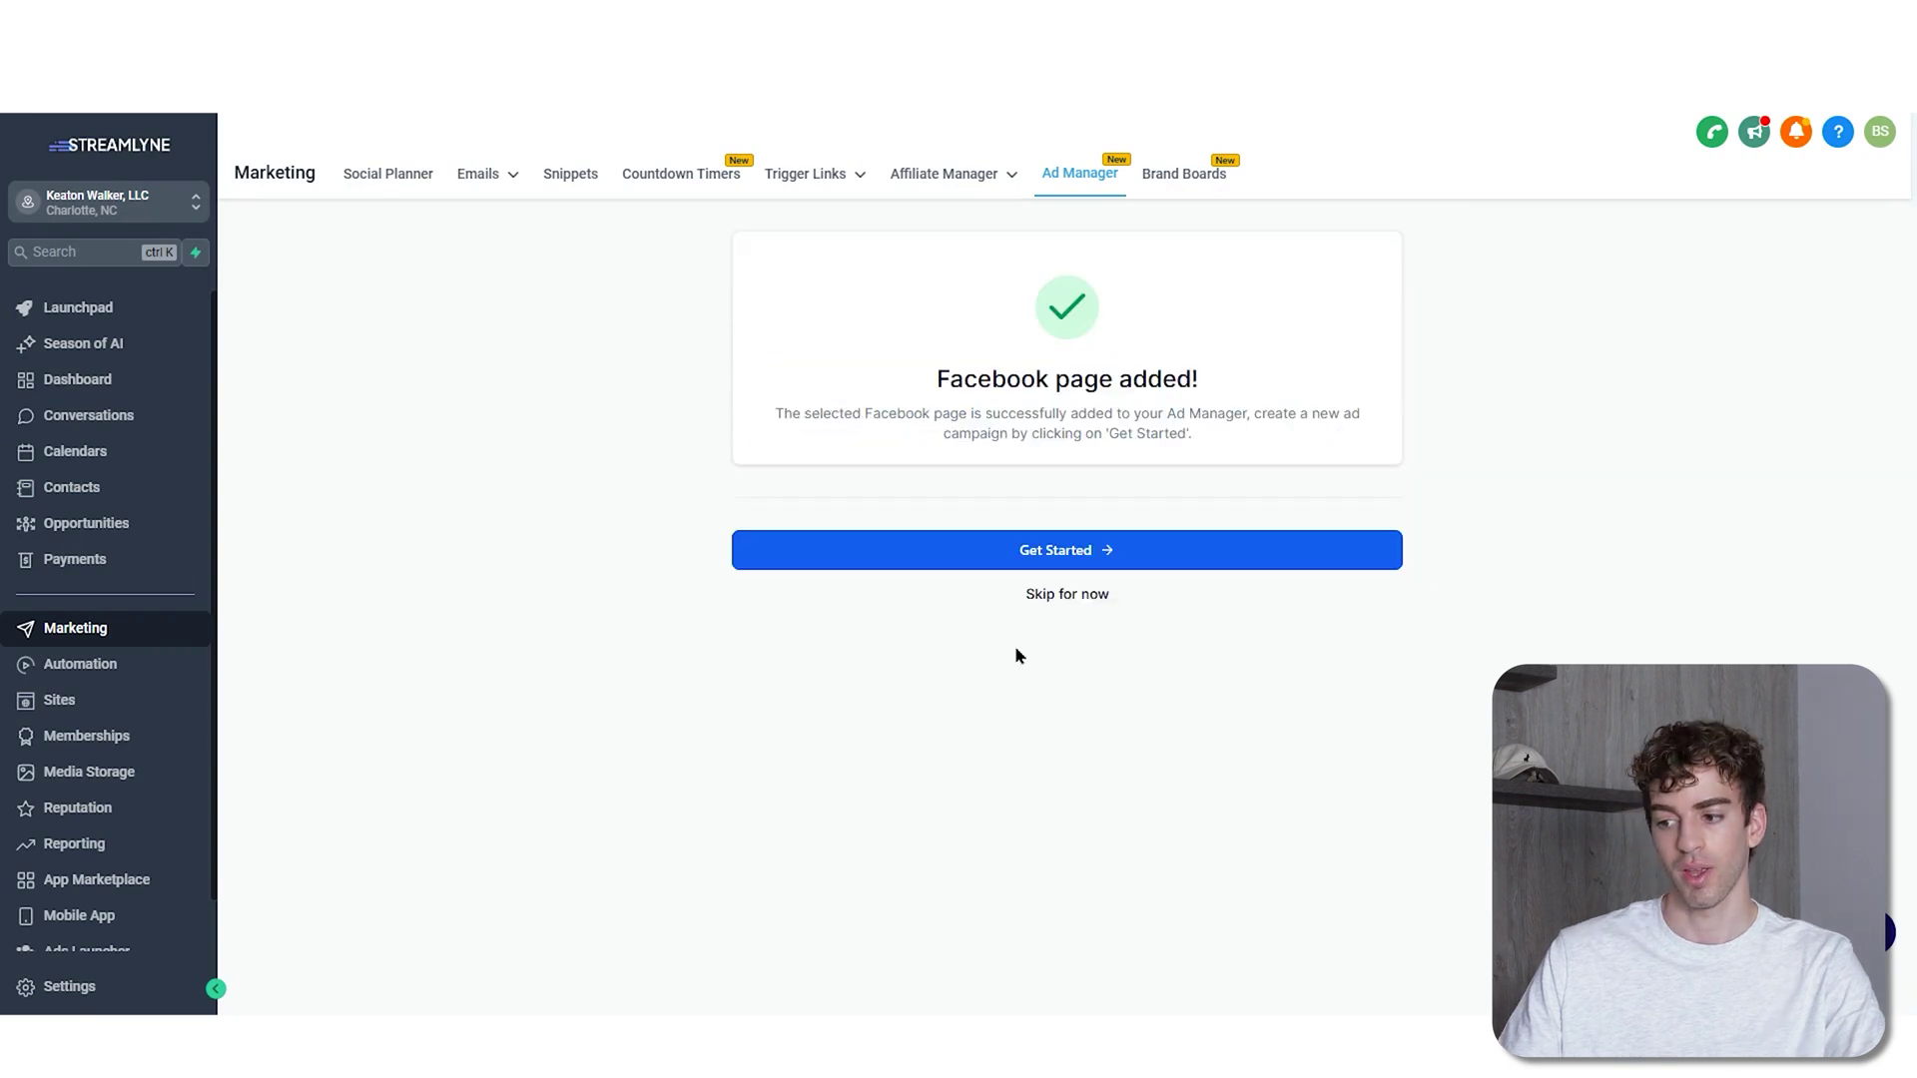
{"action": "left_click", "coordinate": [1047, 601]}
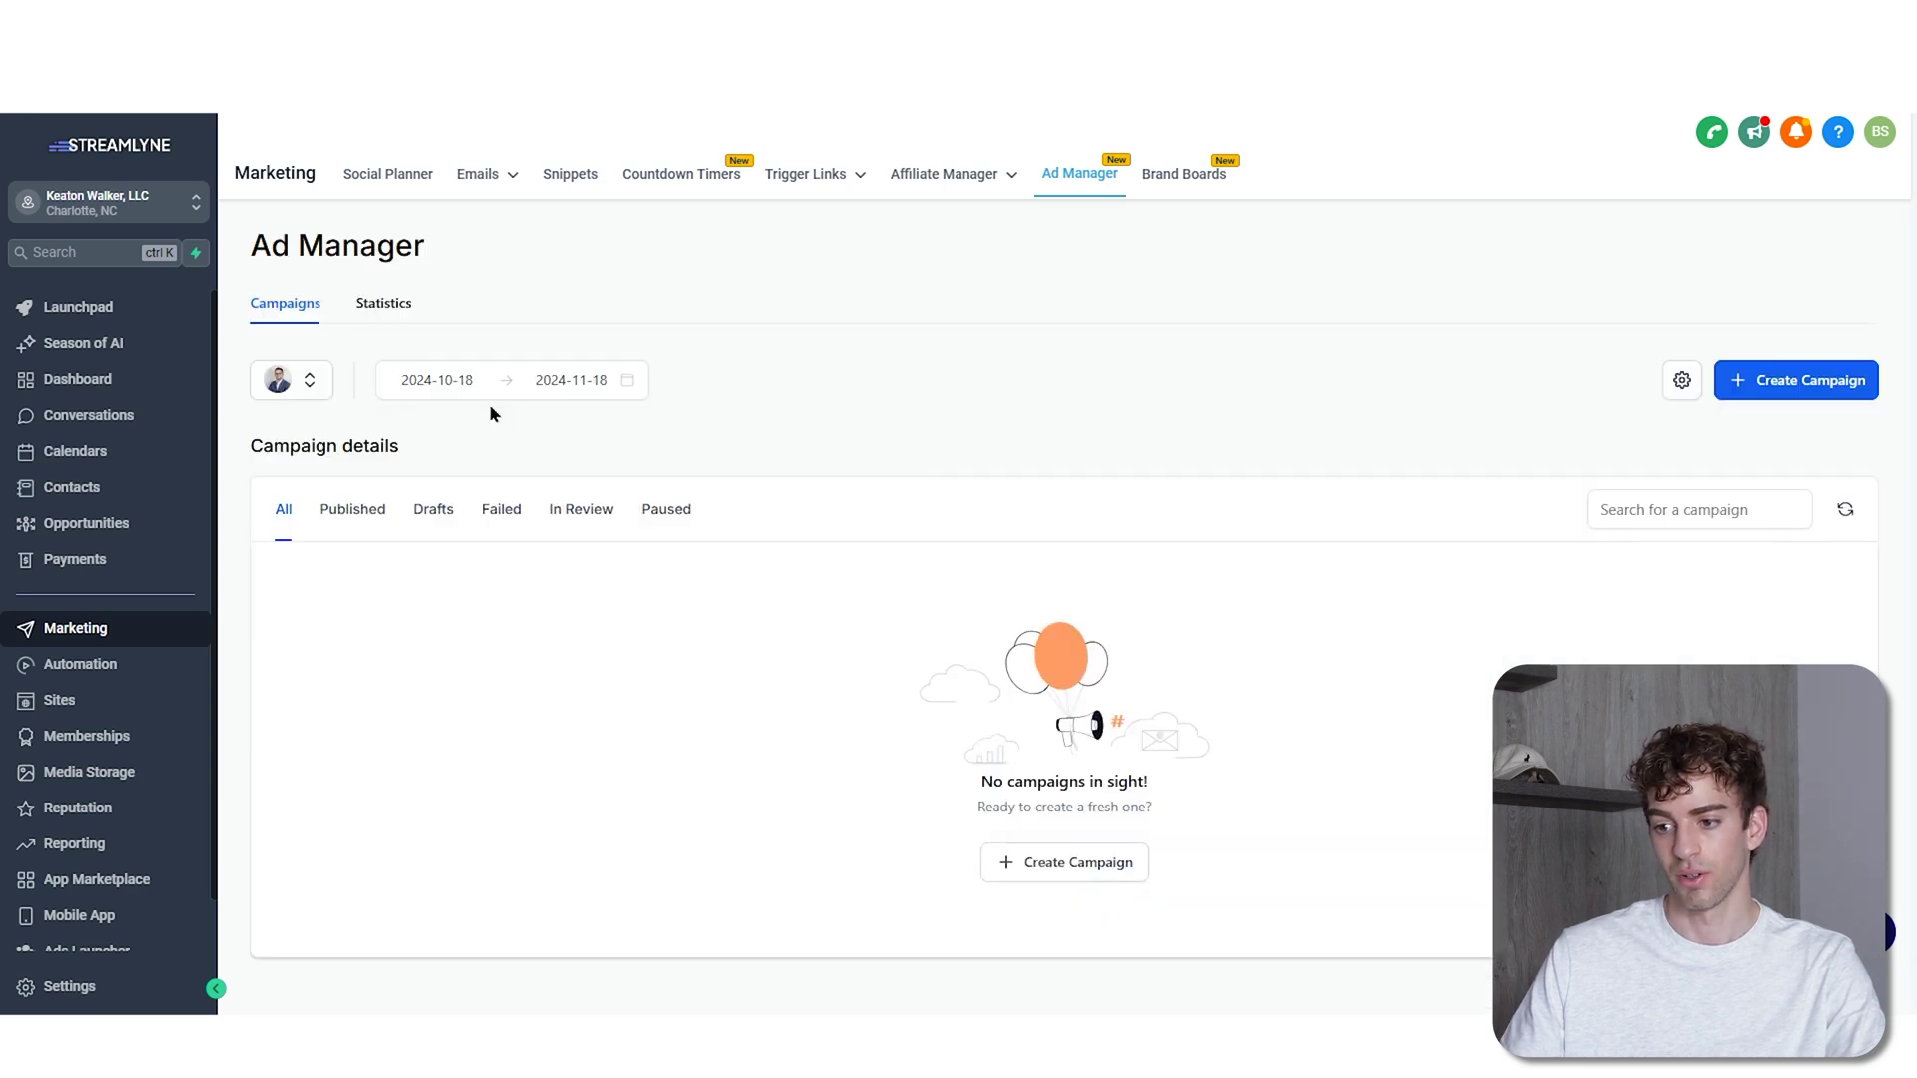
Check the connected account selector and view the campaign list by Published, Drafts, In Review and Paused status
{"action": "left_click", "coordinate": [307, 390]}
{"action": "left_click", "coordinate": [306, 389]}
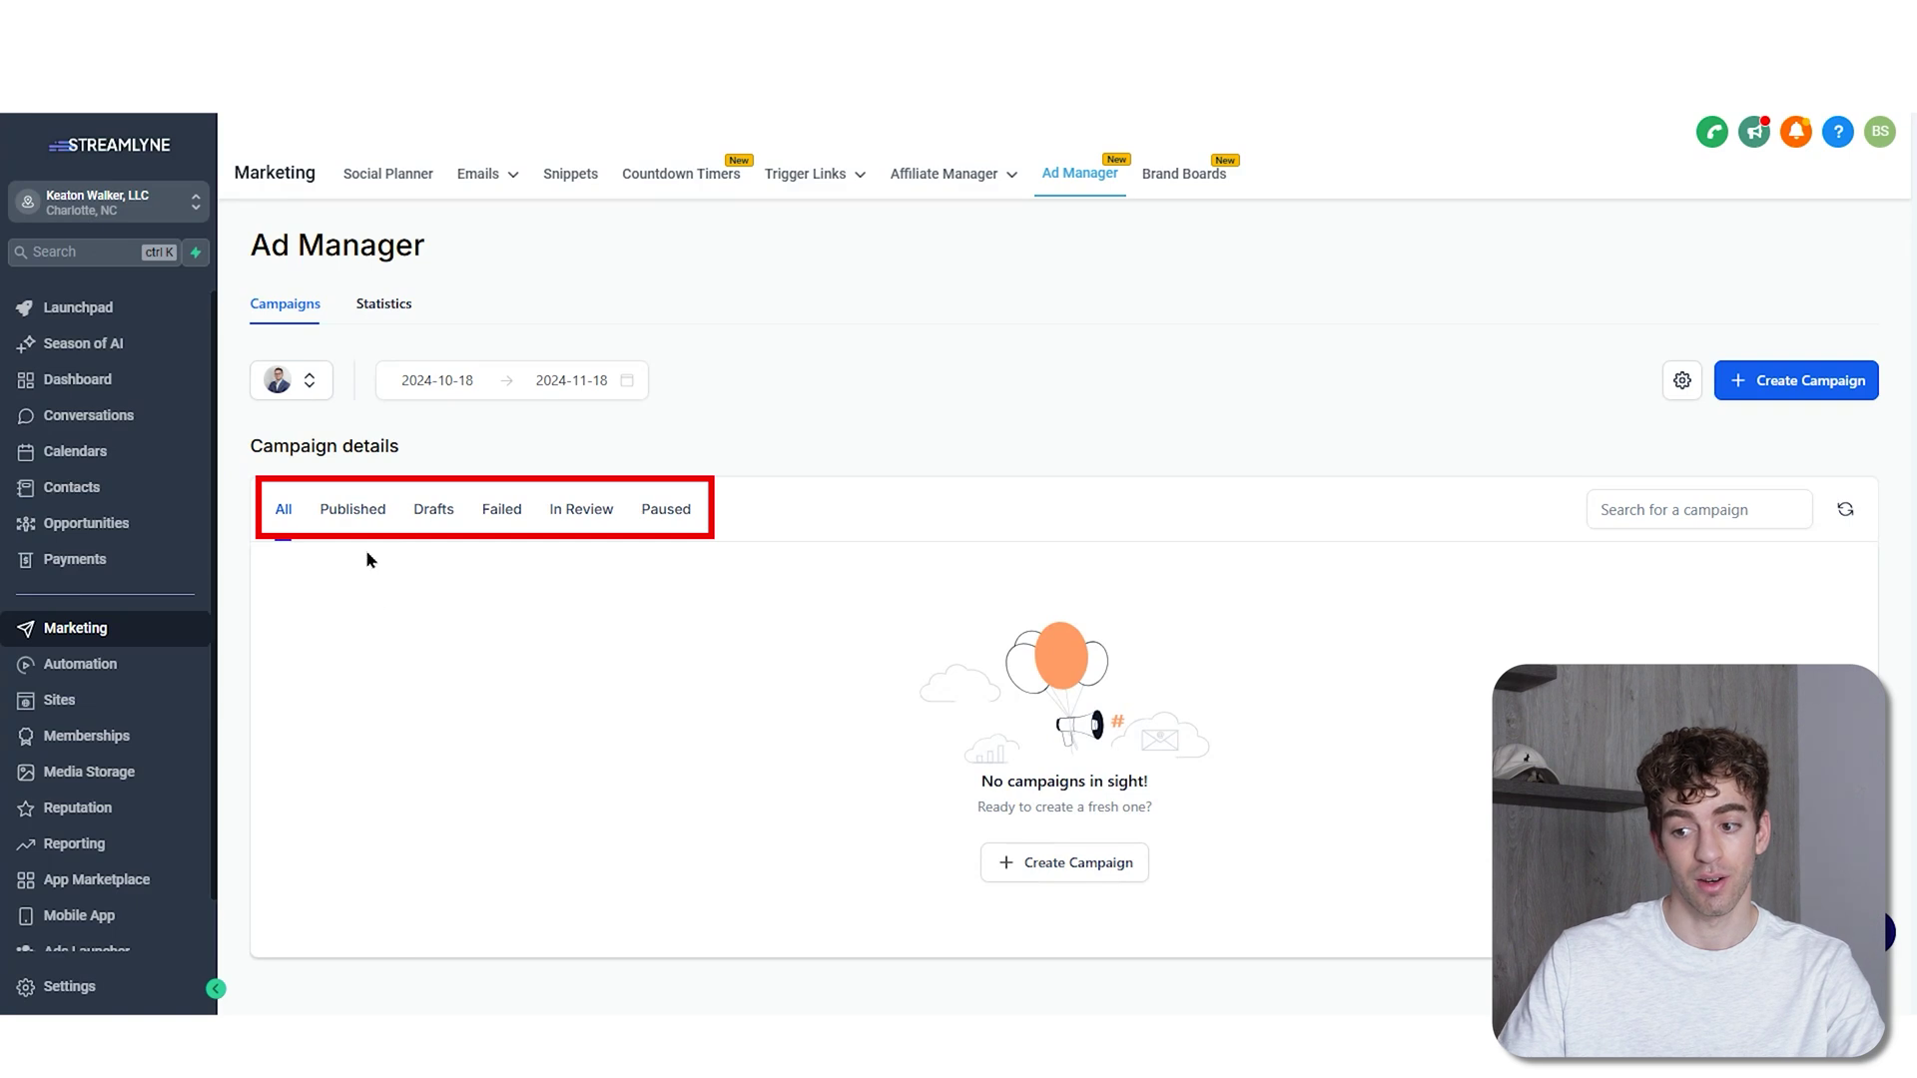
{"action": "left_click", "coordinate": [361, 515]}
{"action": "left_click", "coordinate": [428, 517]}
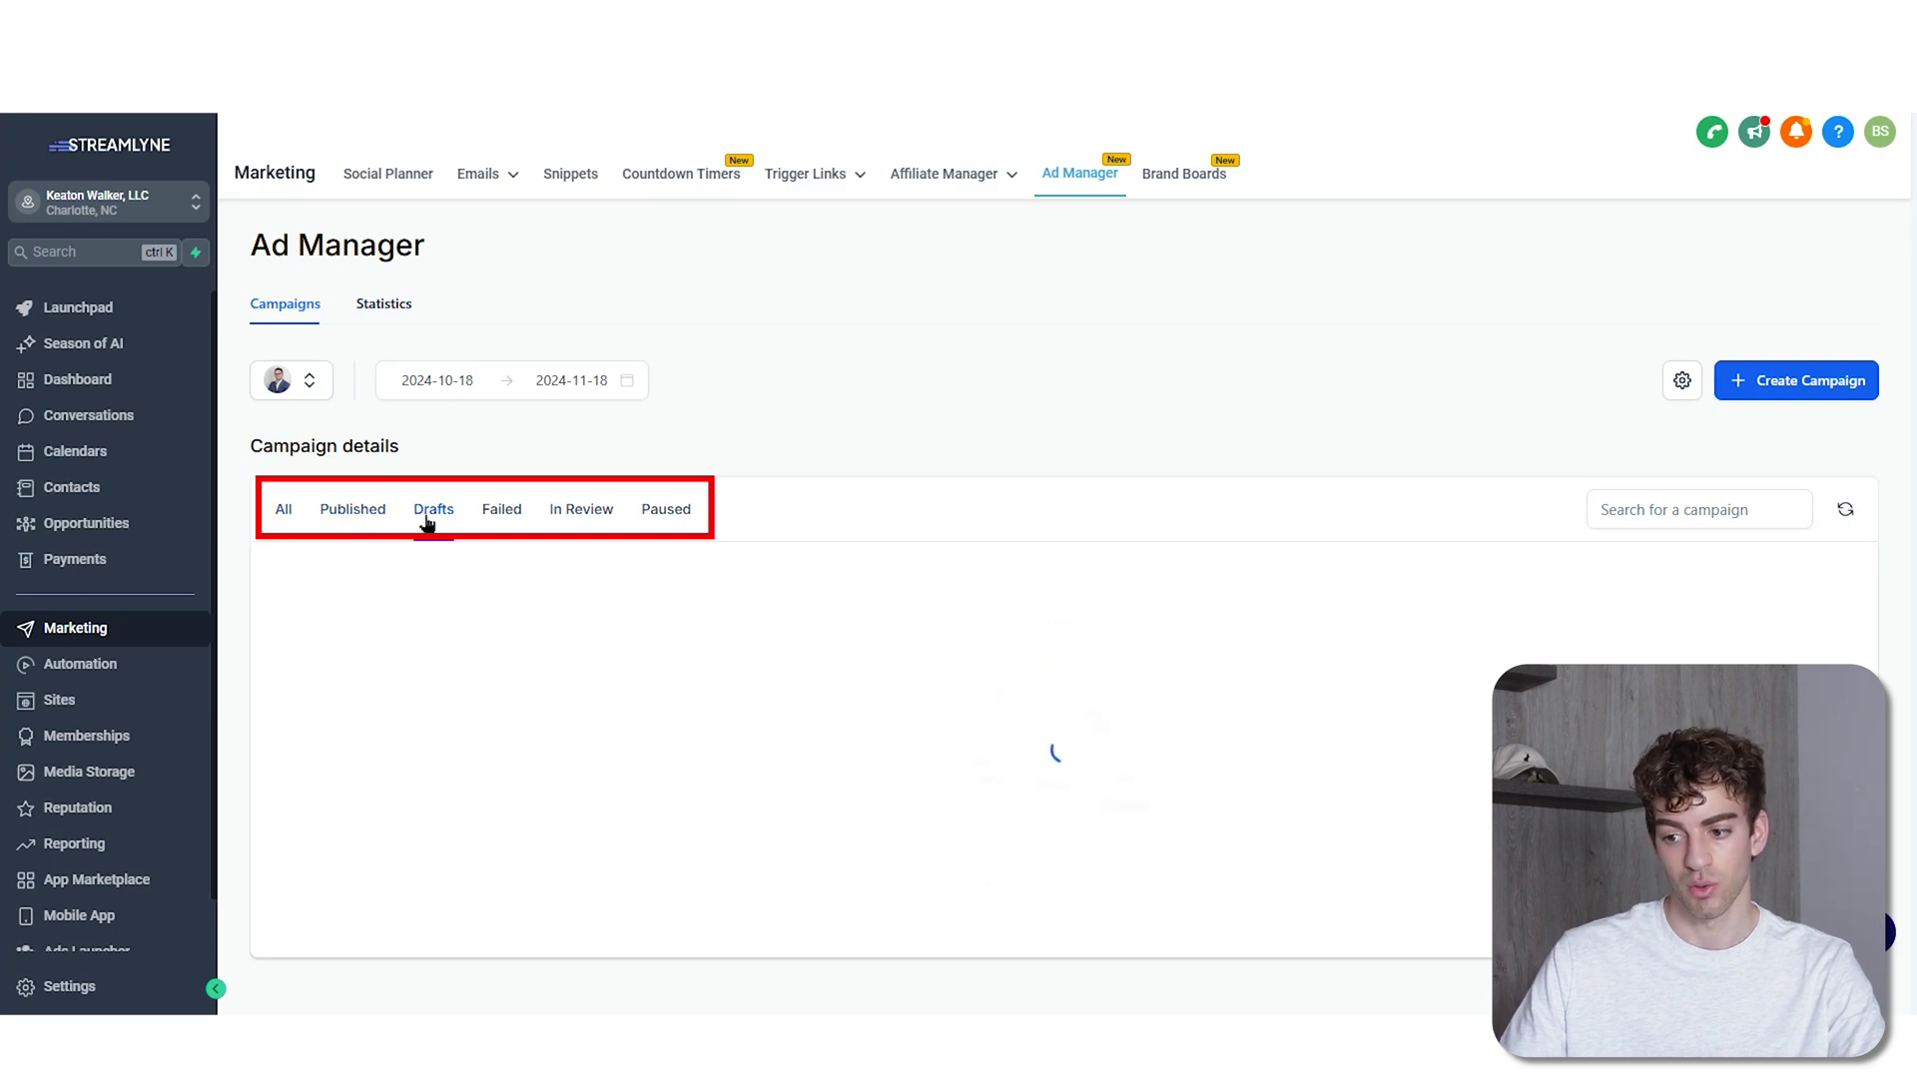
{"action": "left_click", "coordinate": [579, 519]}
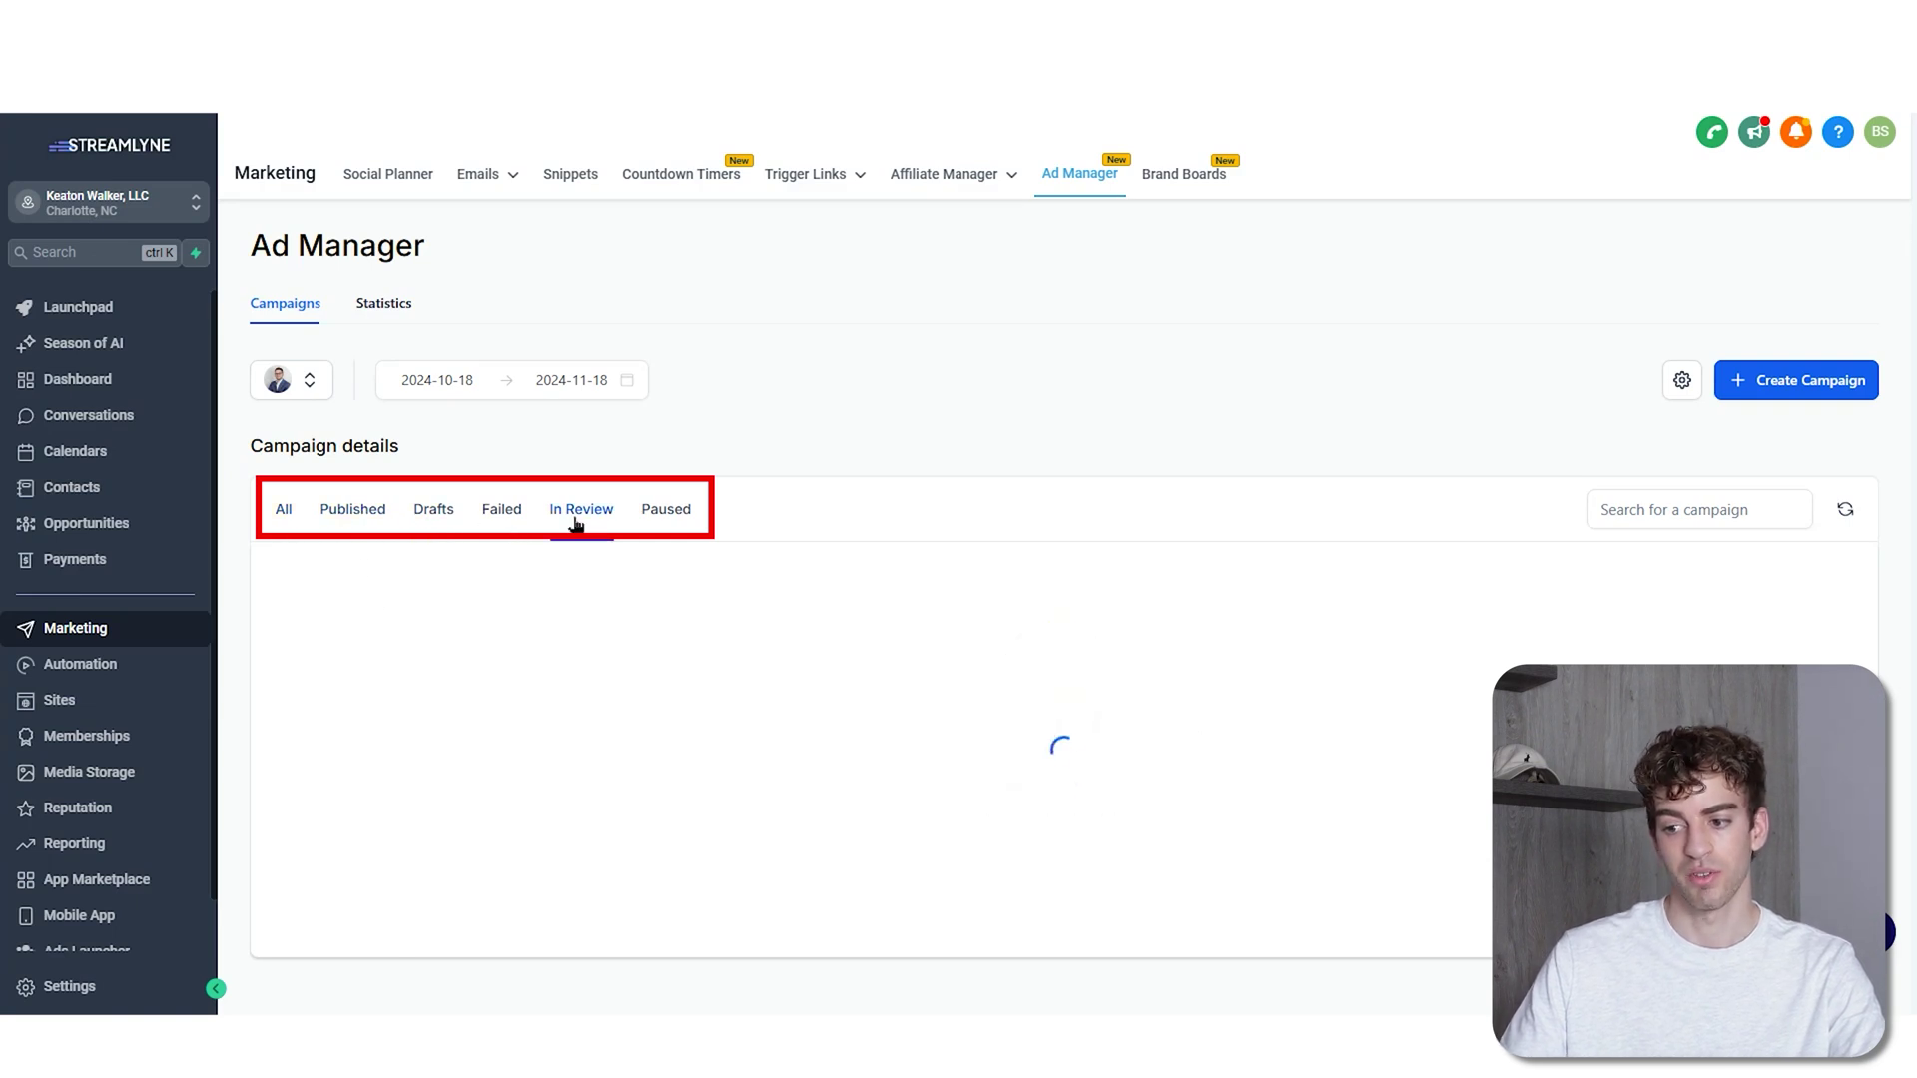
{"action": "left_click", "coordinate": [667, 513]}
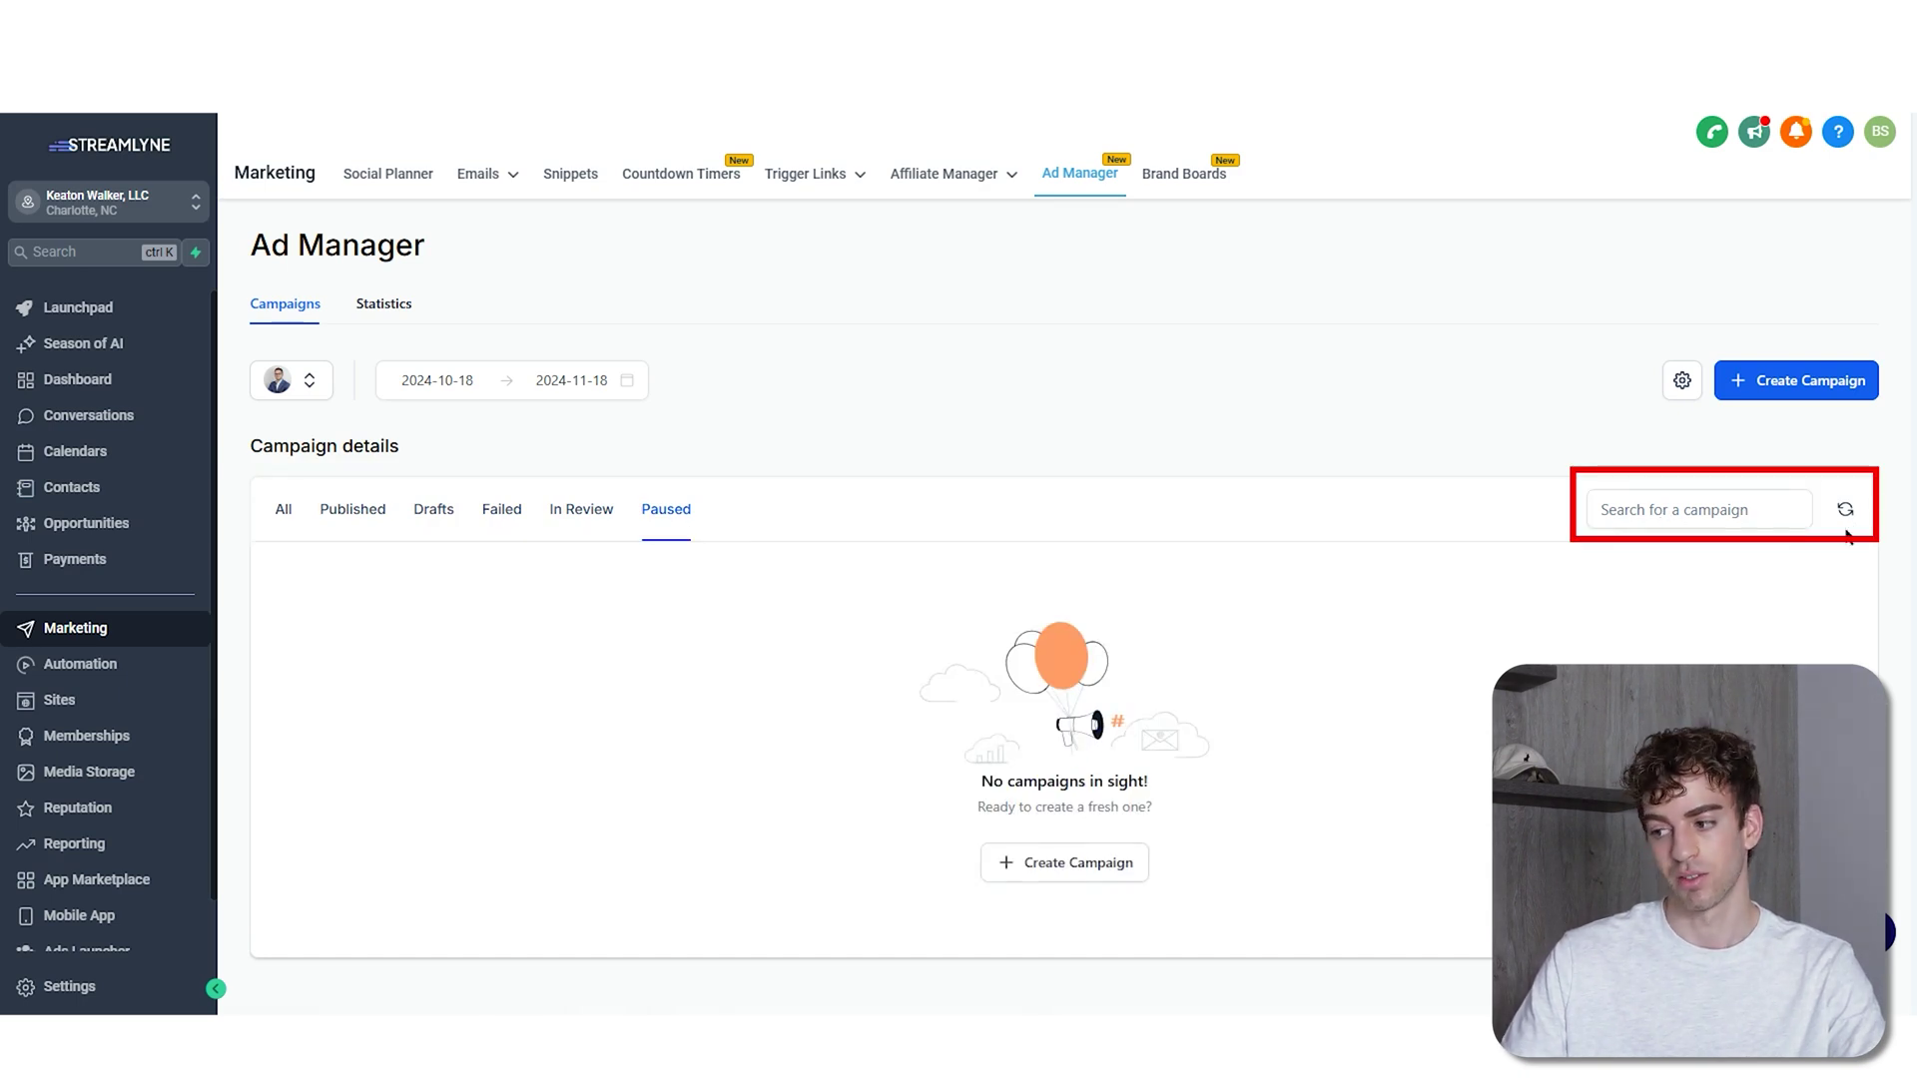
Review the Ad Manager settings for integrations, pages, conversions, audiences and subscription
{"action": "left_click", "coordinate": [1683, 383]}
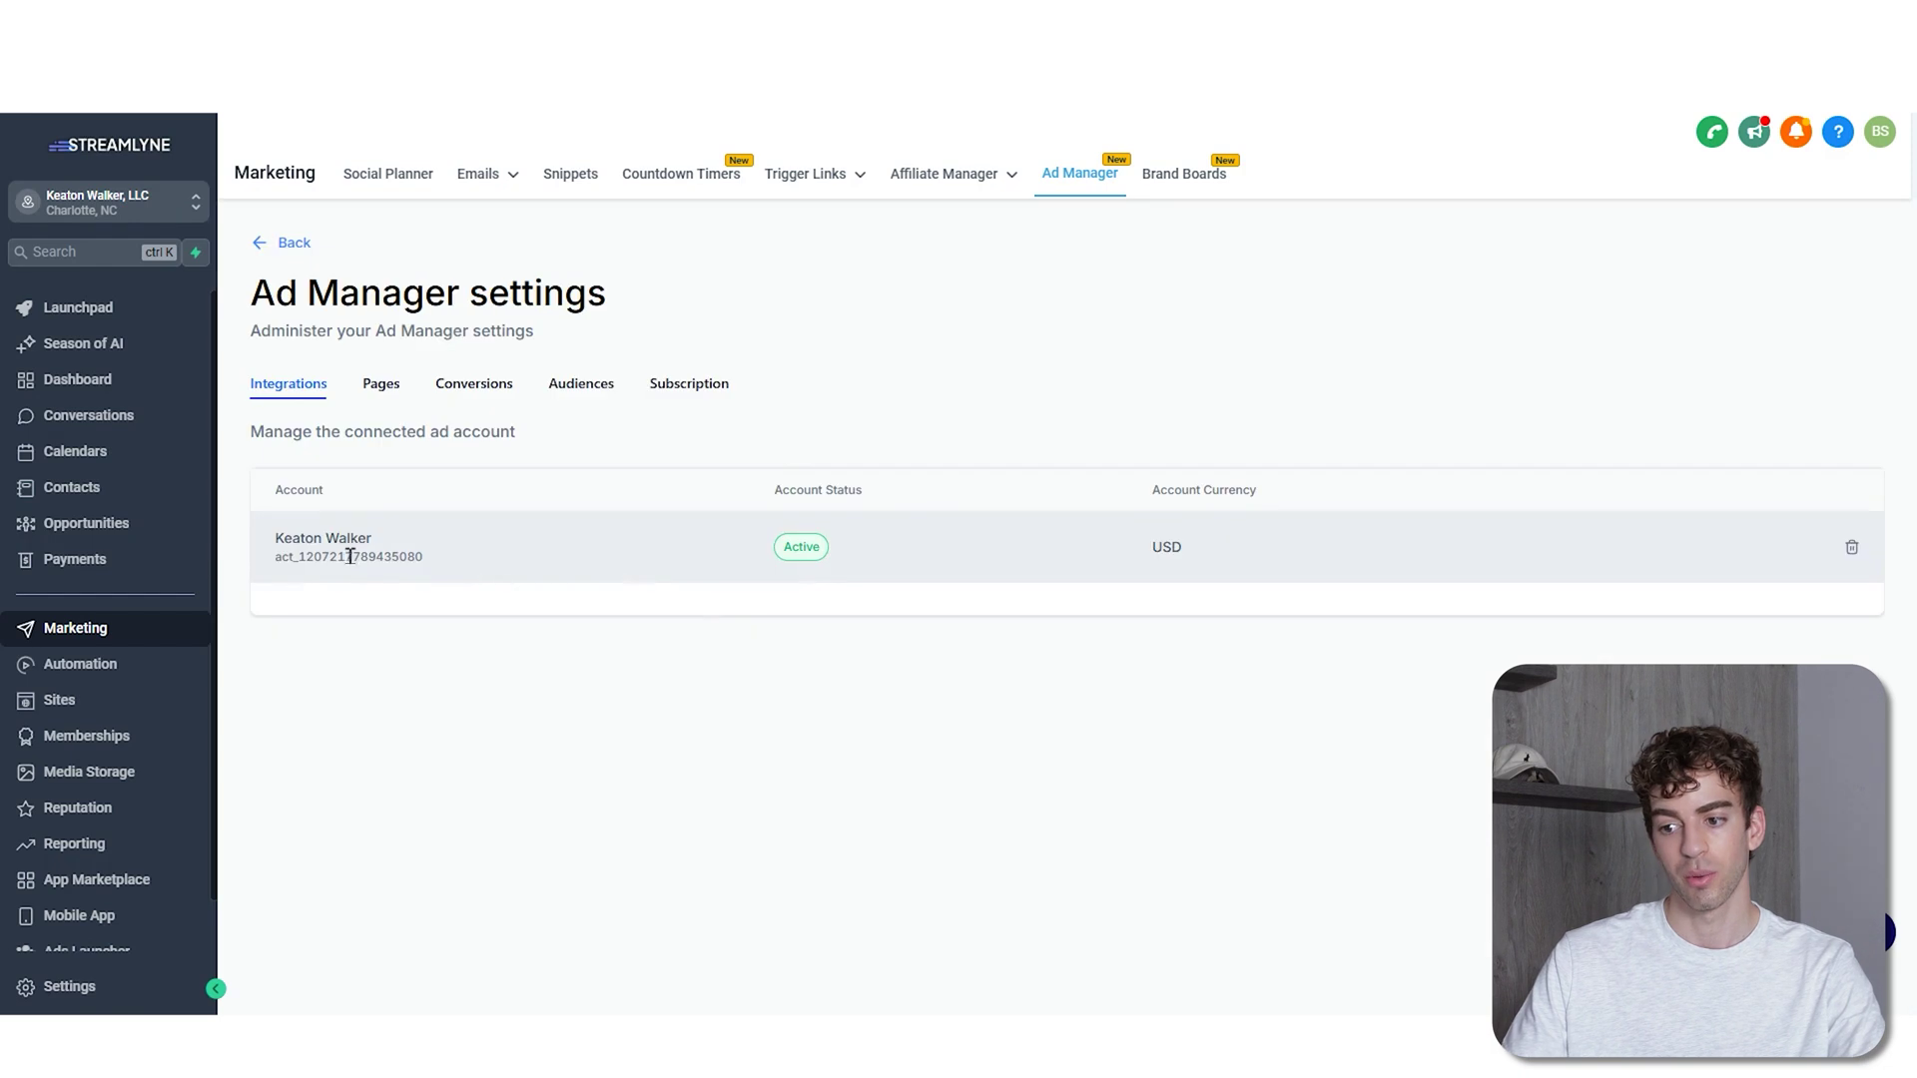
{"action": "left_click", "coordinate": [387, 395]}
{"action": "left_click", "coordinate": [503, 400]}
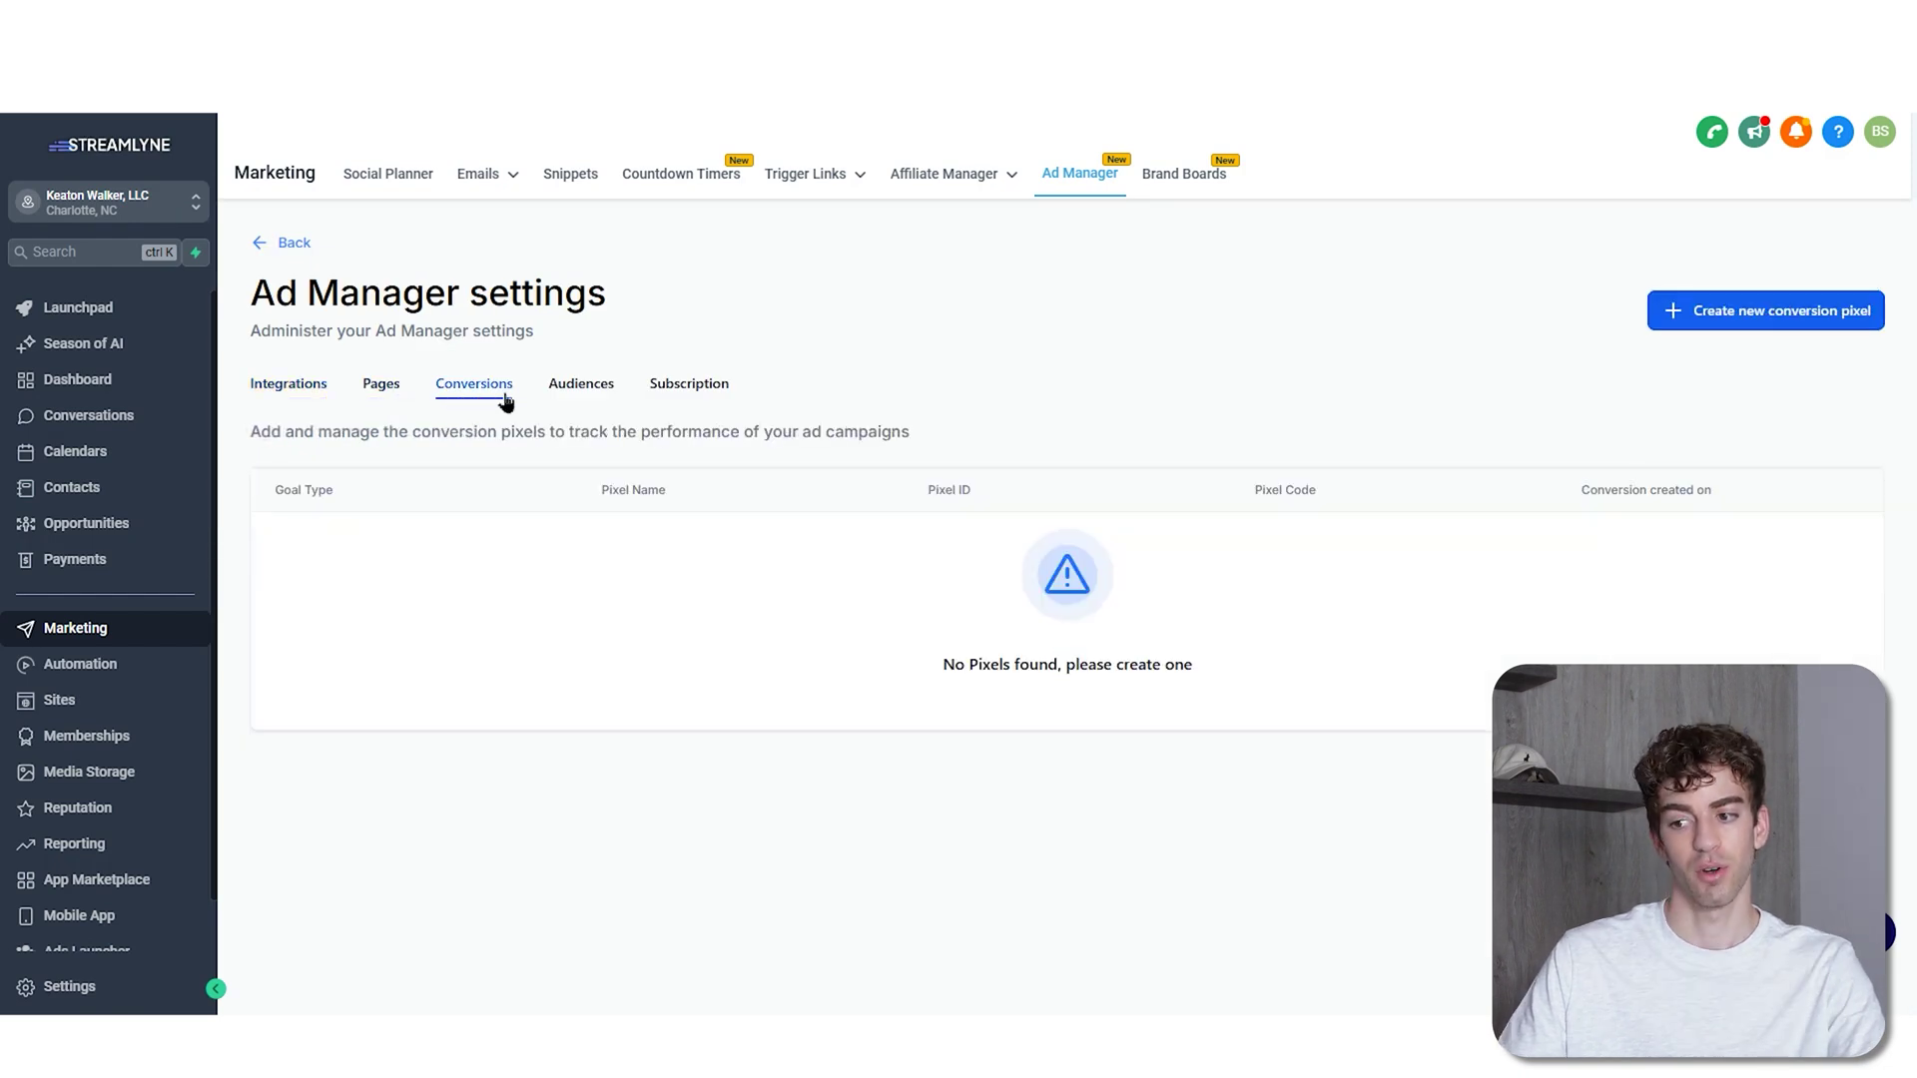
{"action": "left_click", "coordinate": [577, 400]}
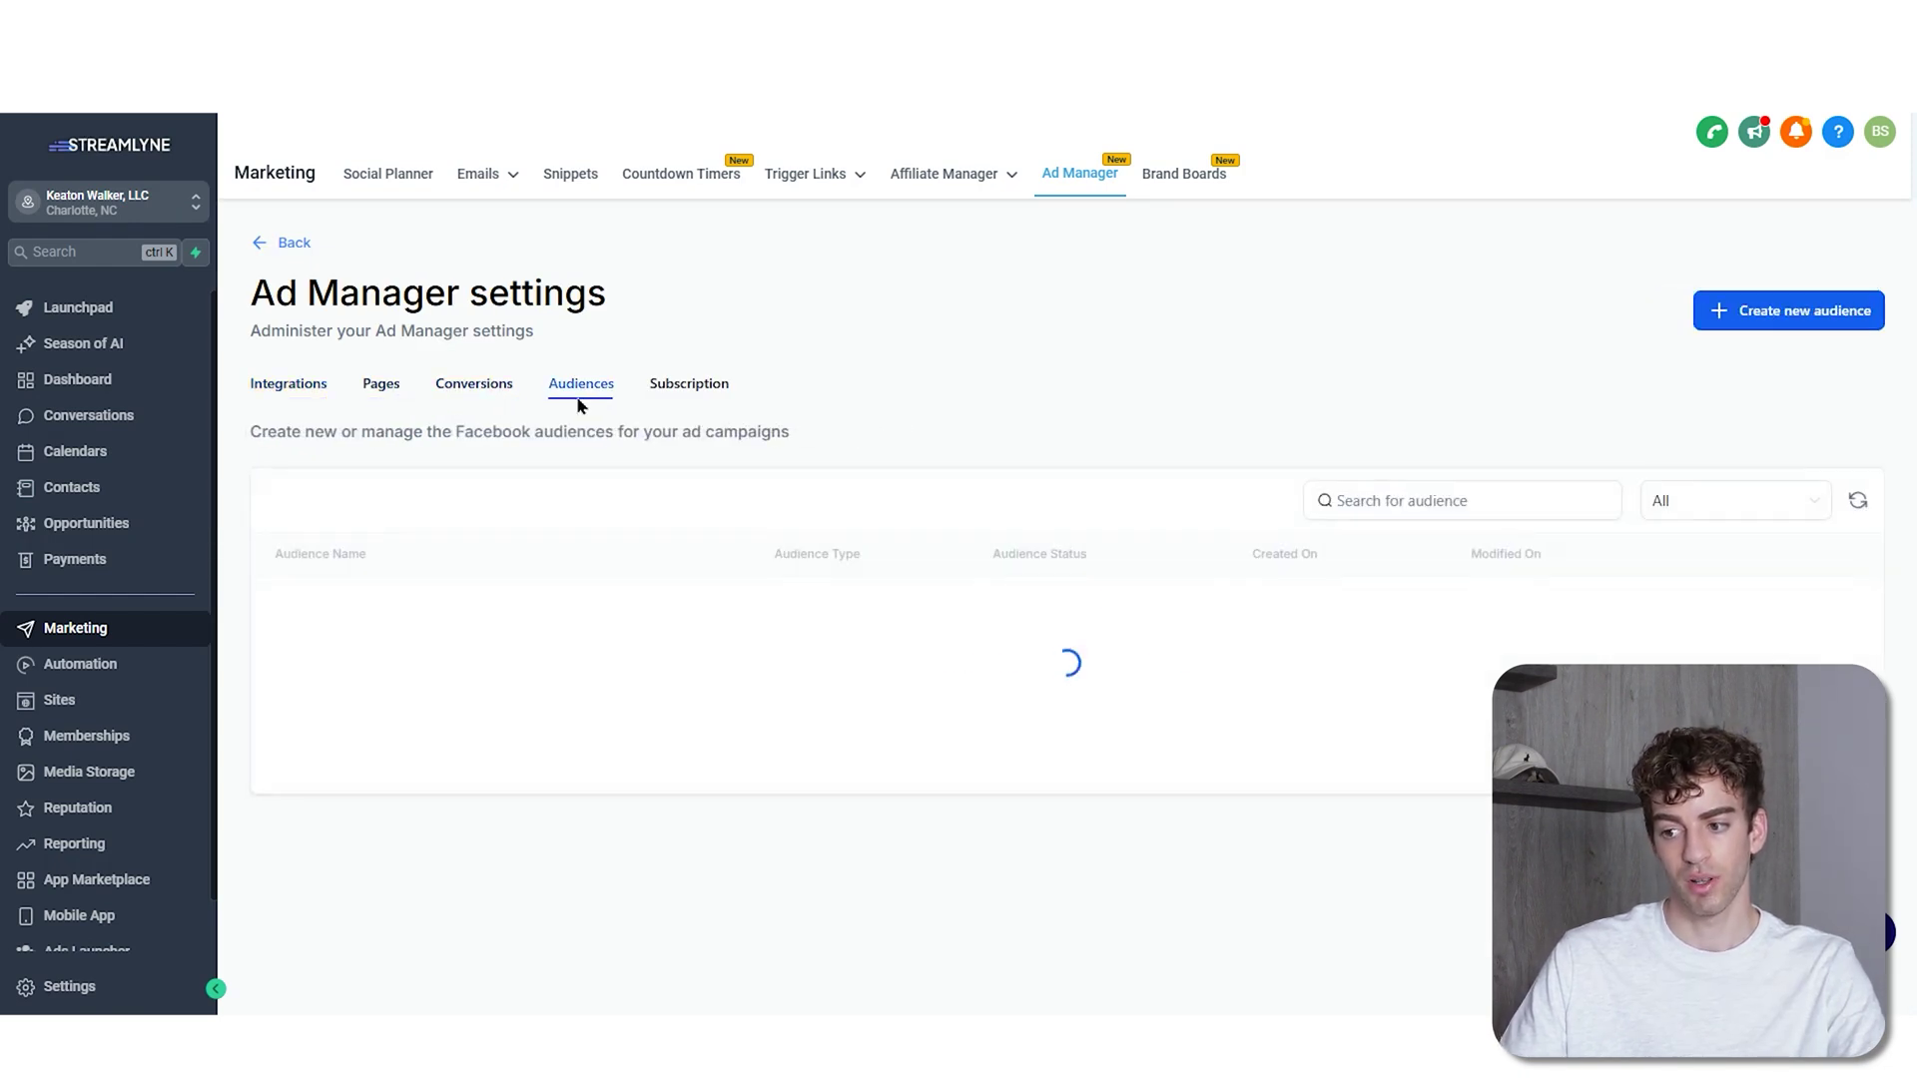
{"action": "left_click", "coordinate": [691, 402]}
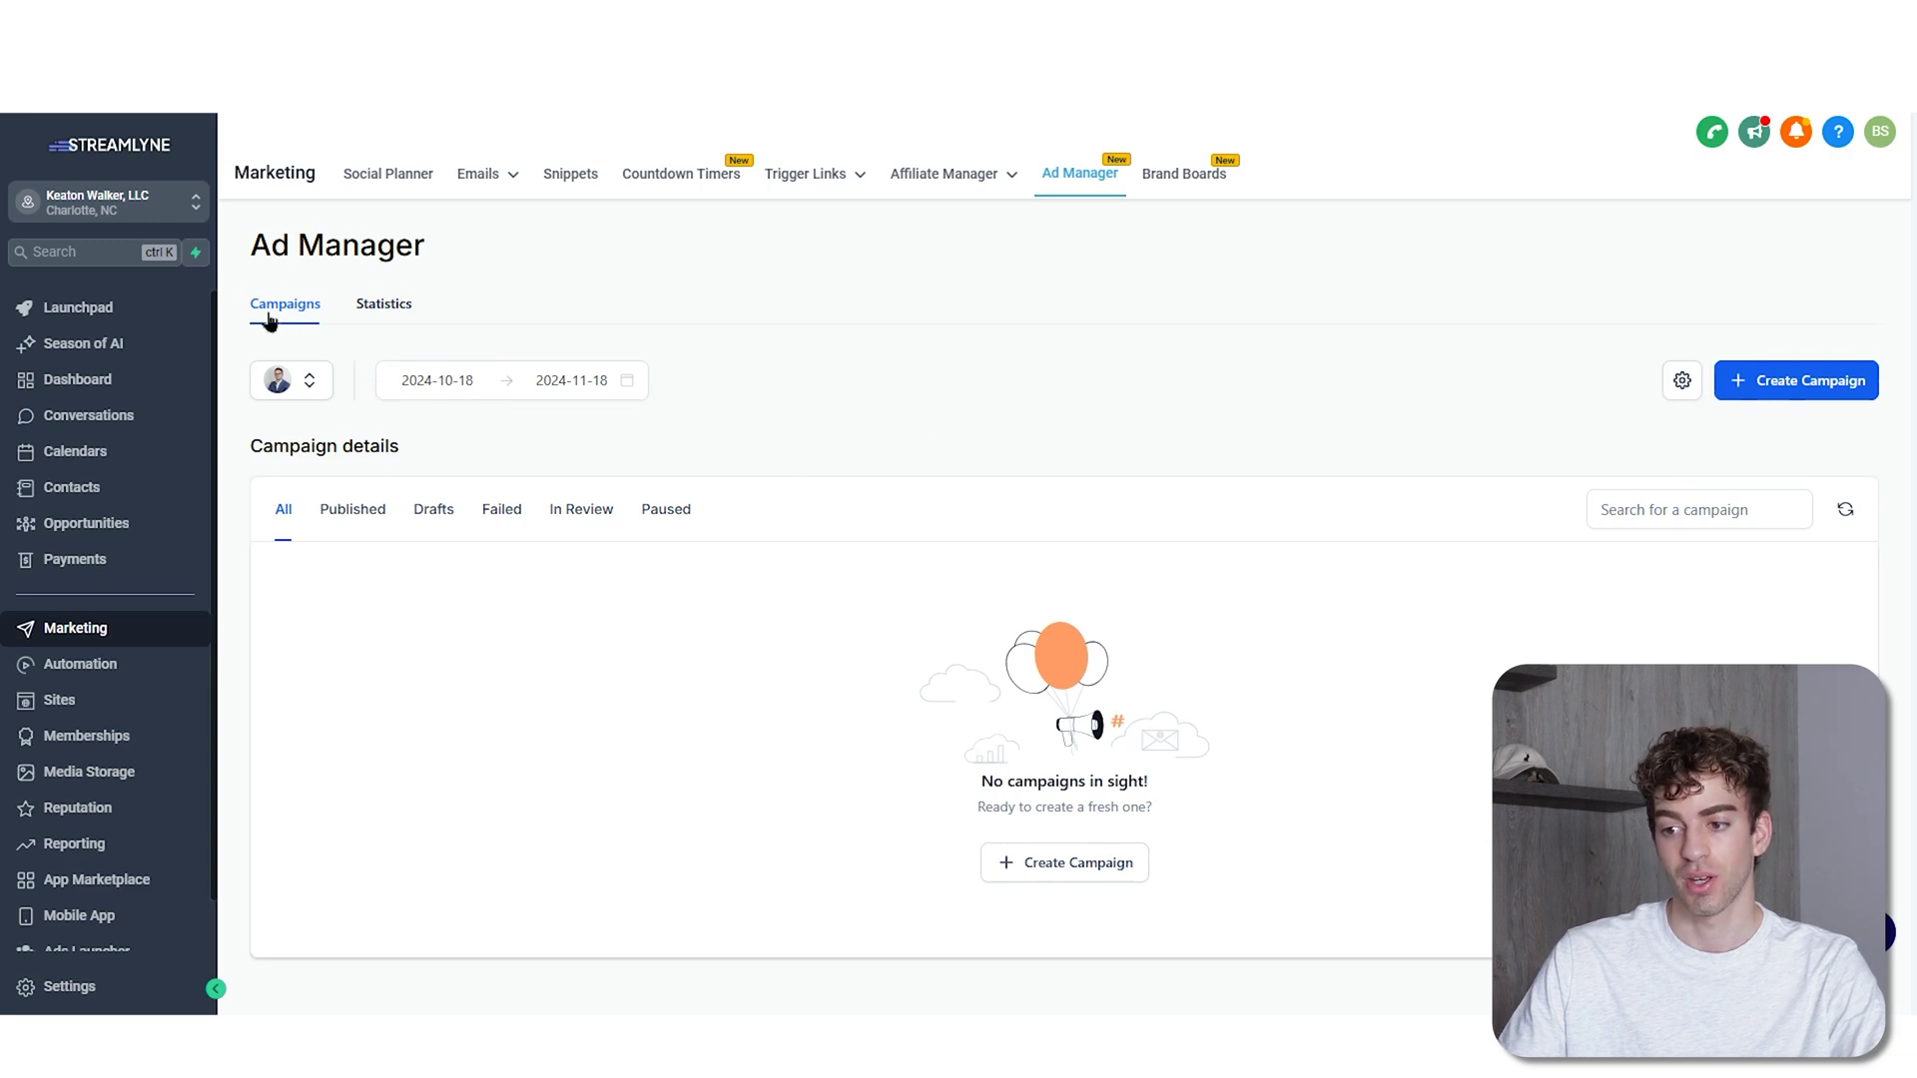
Examine the Ad Manager statistics, including the conversion summary, performance analytics and campaign details table
{"action": "left_click", "coordinate": [385, 319]}
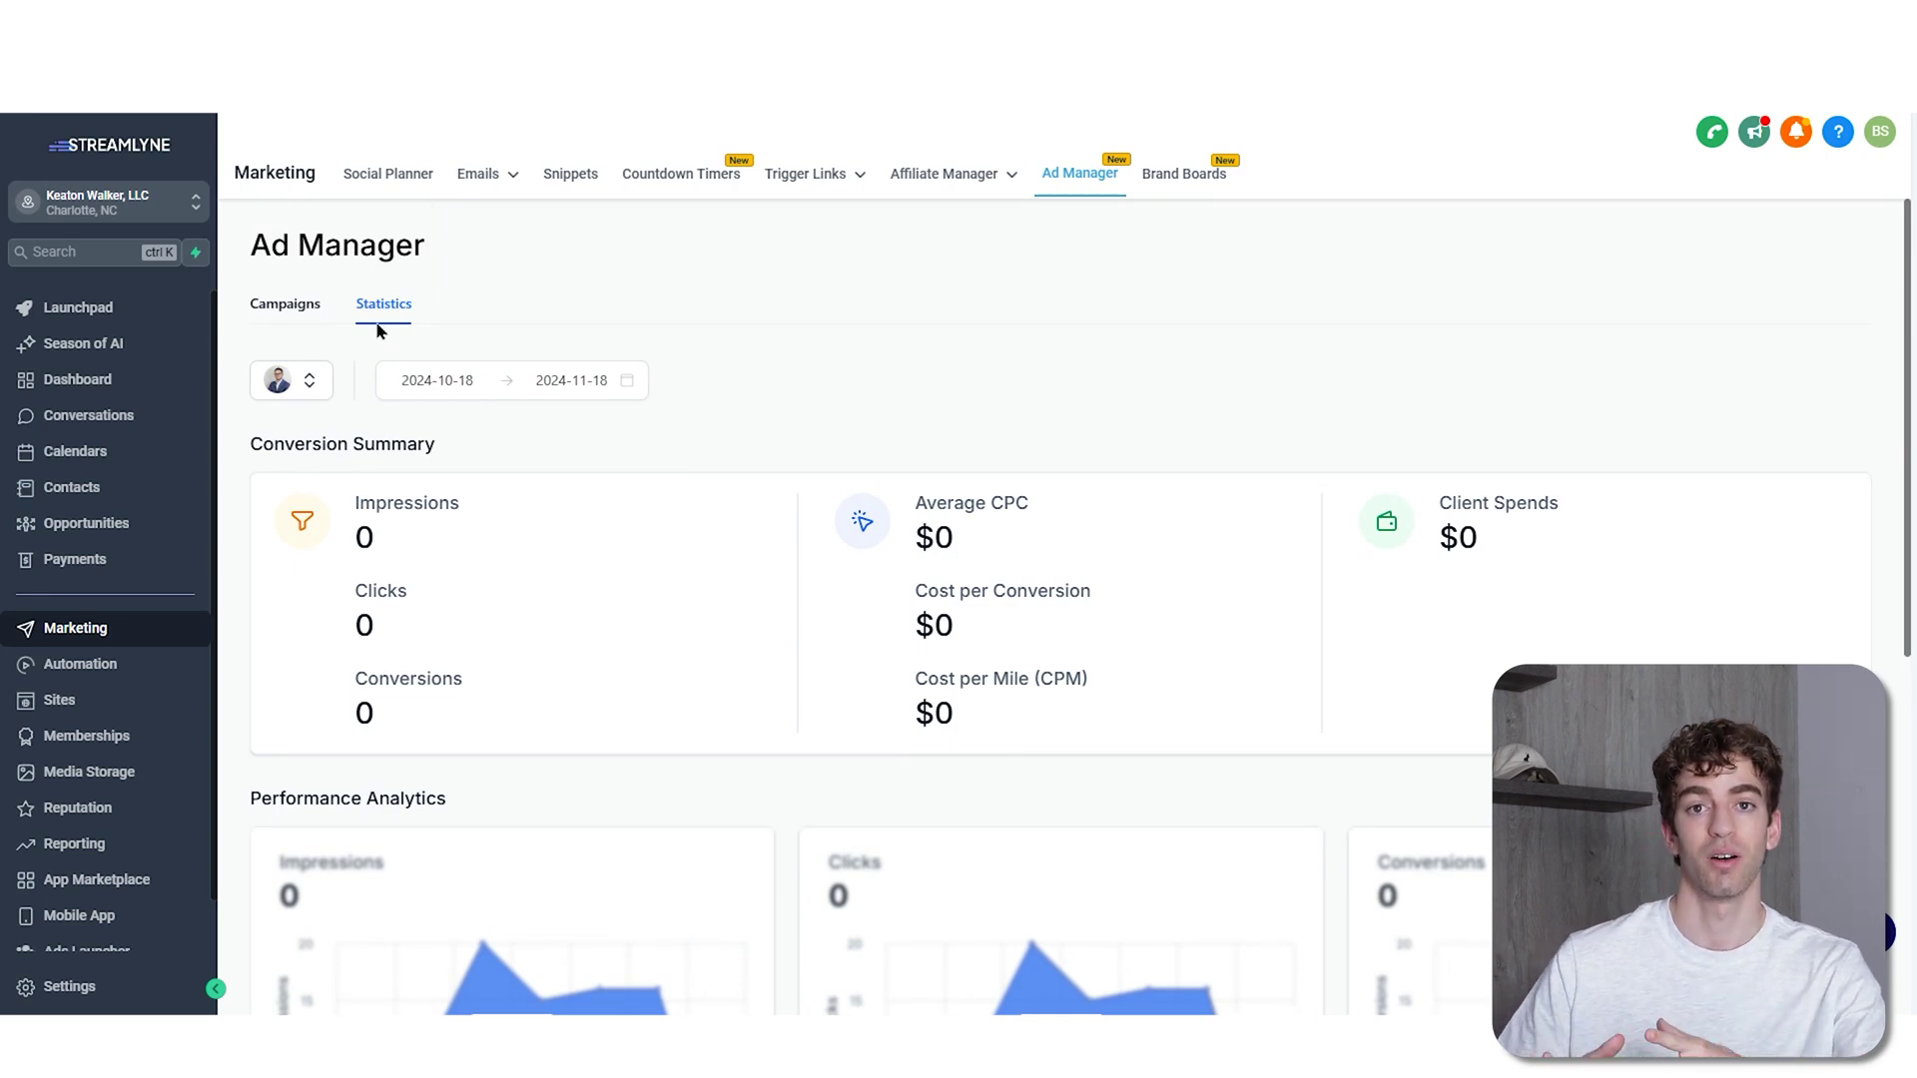
{"action": "scroll", "coordinate": [380, 331], "scroll_direction": "down", "scroll_amount": 1}
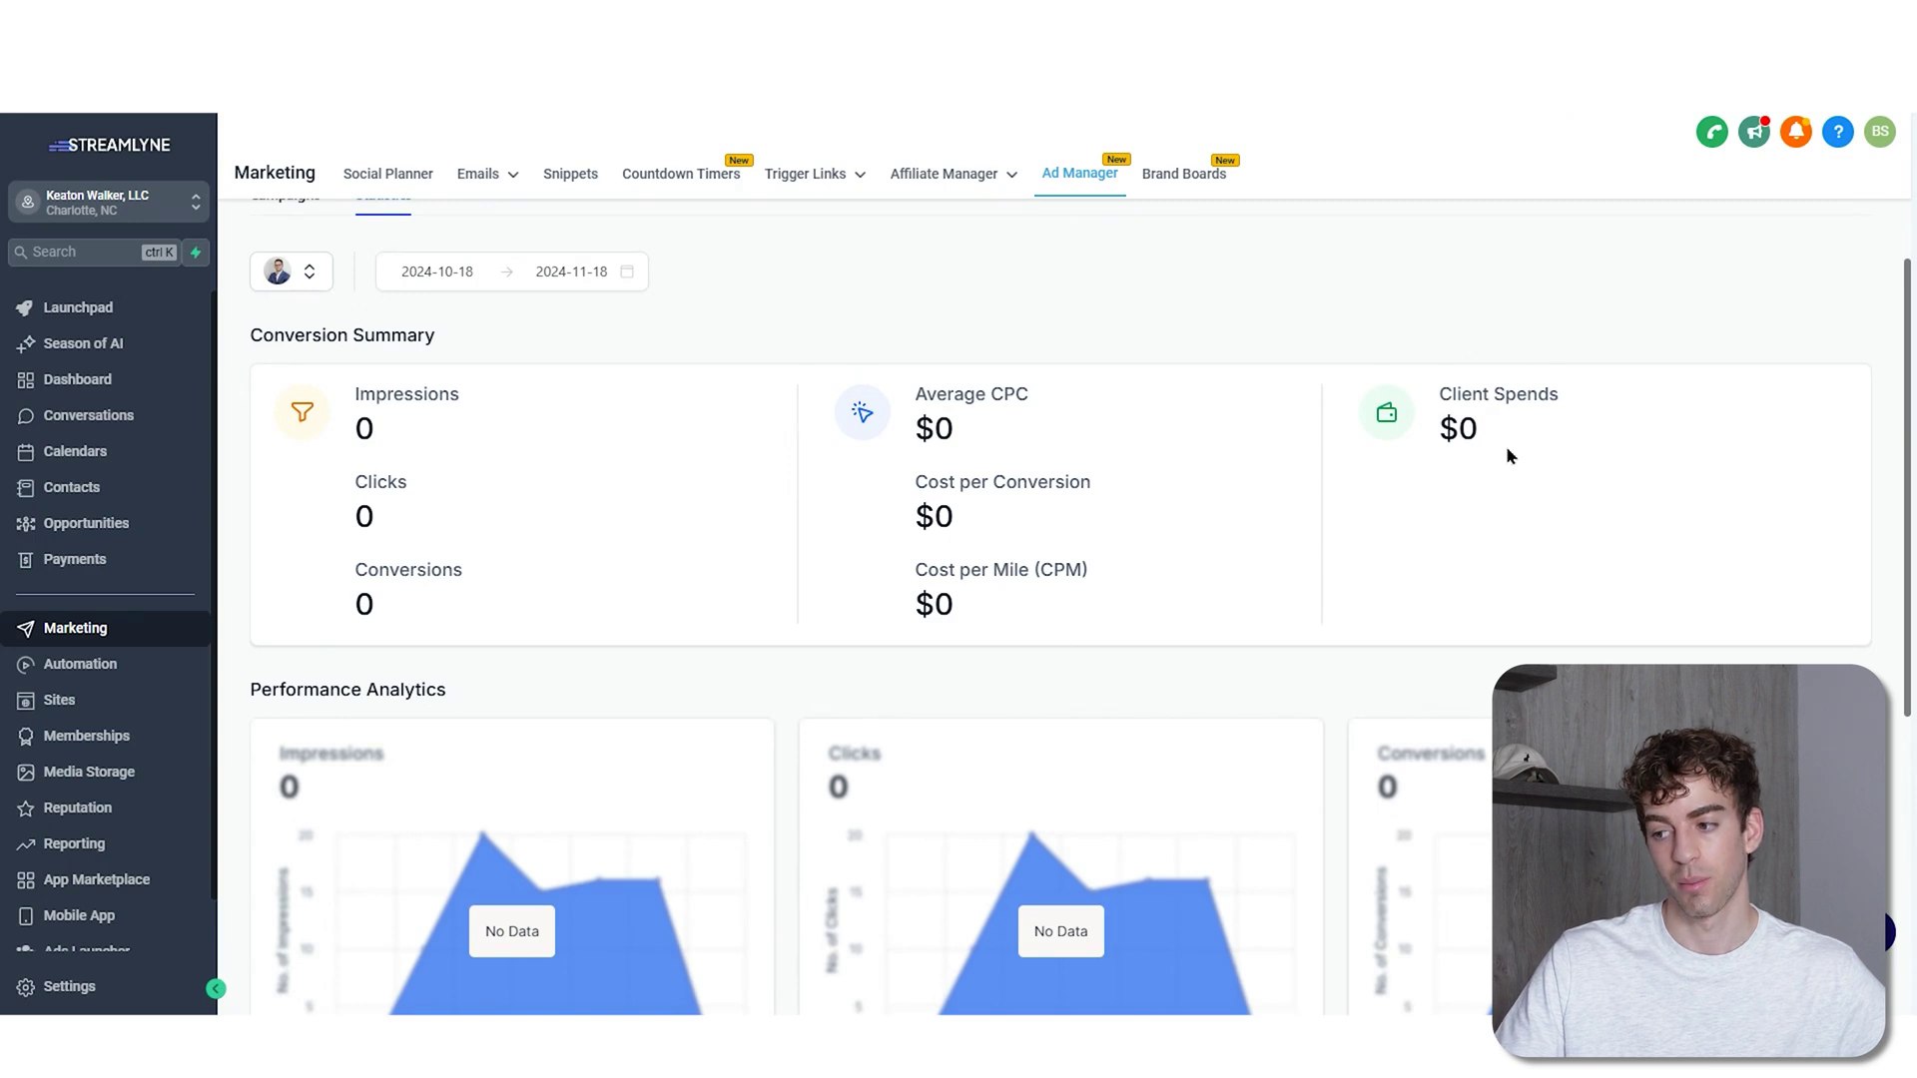
{"action": "scroll", "coordinate": [1505, 446], "scroll_direction": "down", "scroll_amount": 1}
{"action": "scroll", "coordinate": [532, 366], "scroll_direction": "down", "scroll_amount": 3}
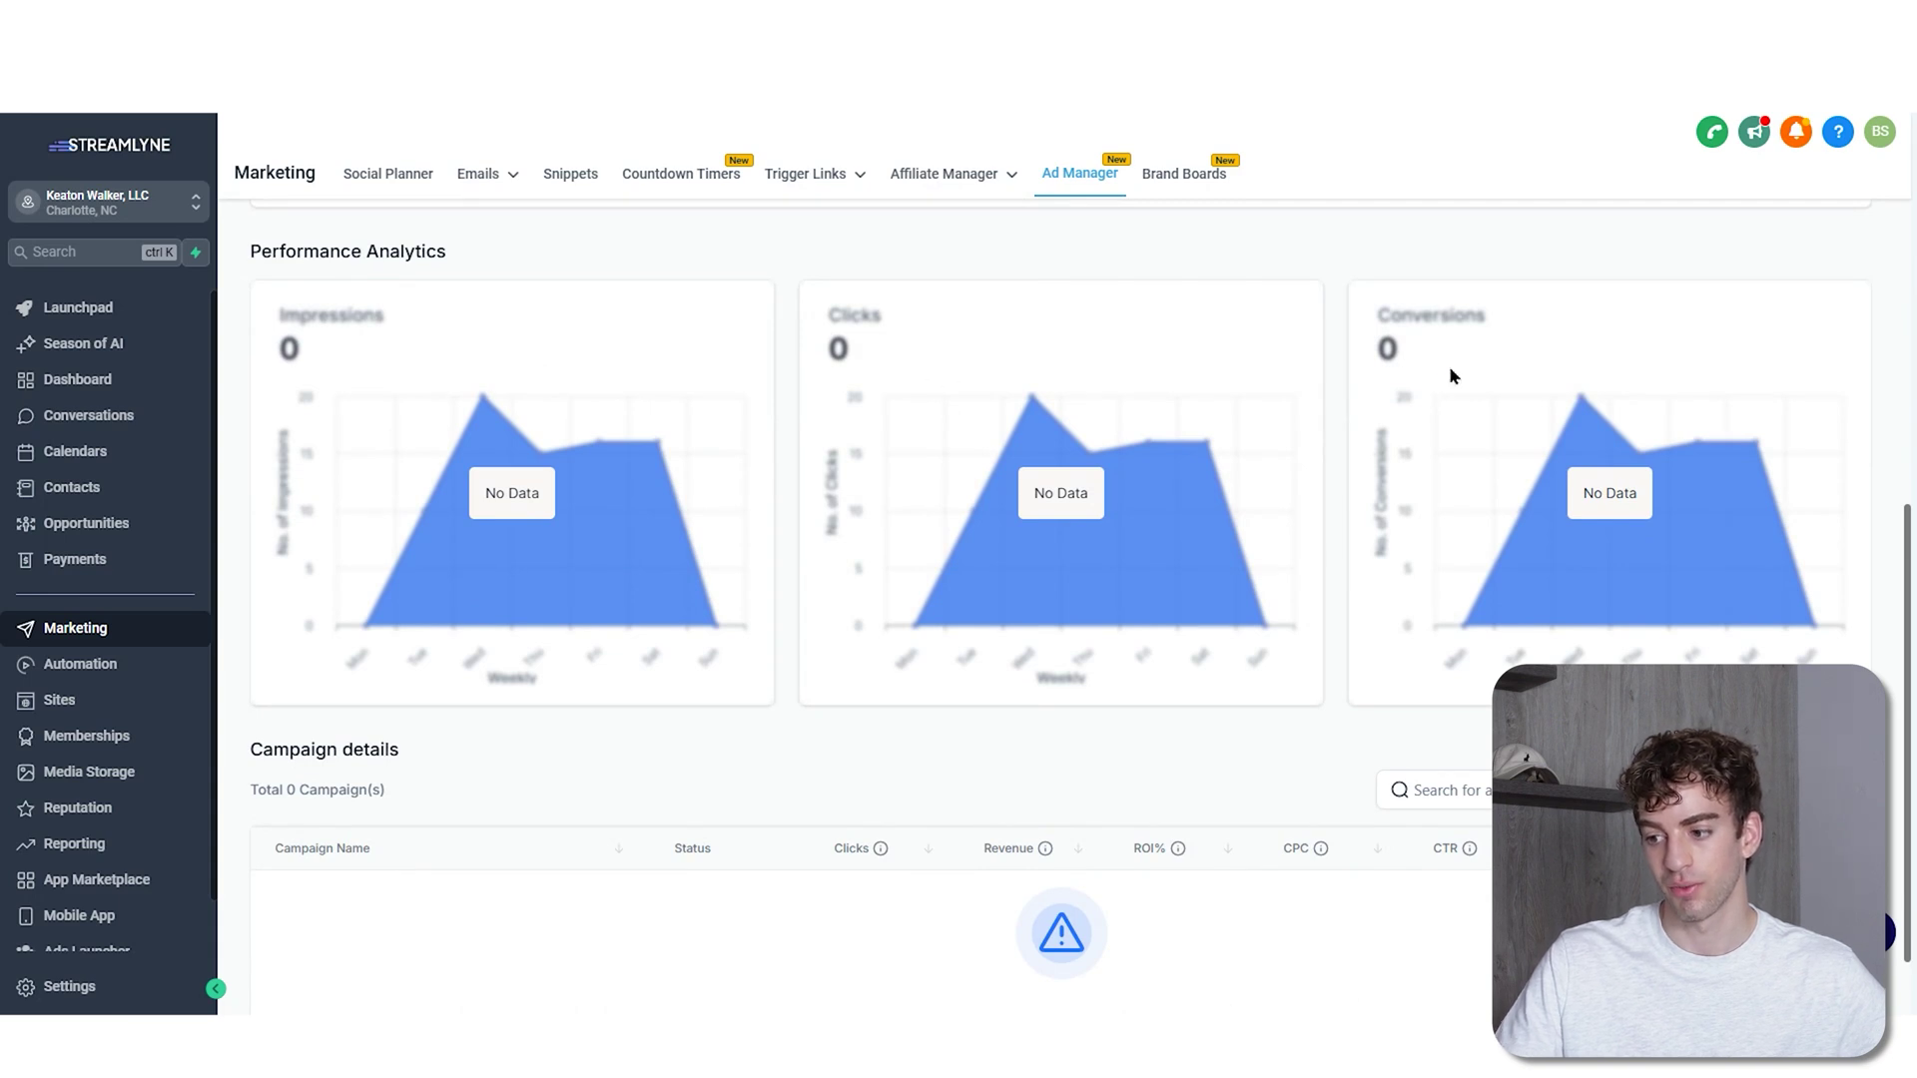
{"action": "scroll", "coordinate": [1449, 371], "scroll_direction": "down", "scroll_amount": 1}
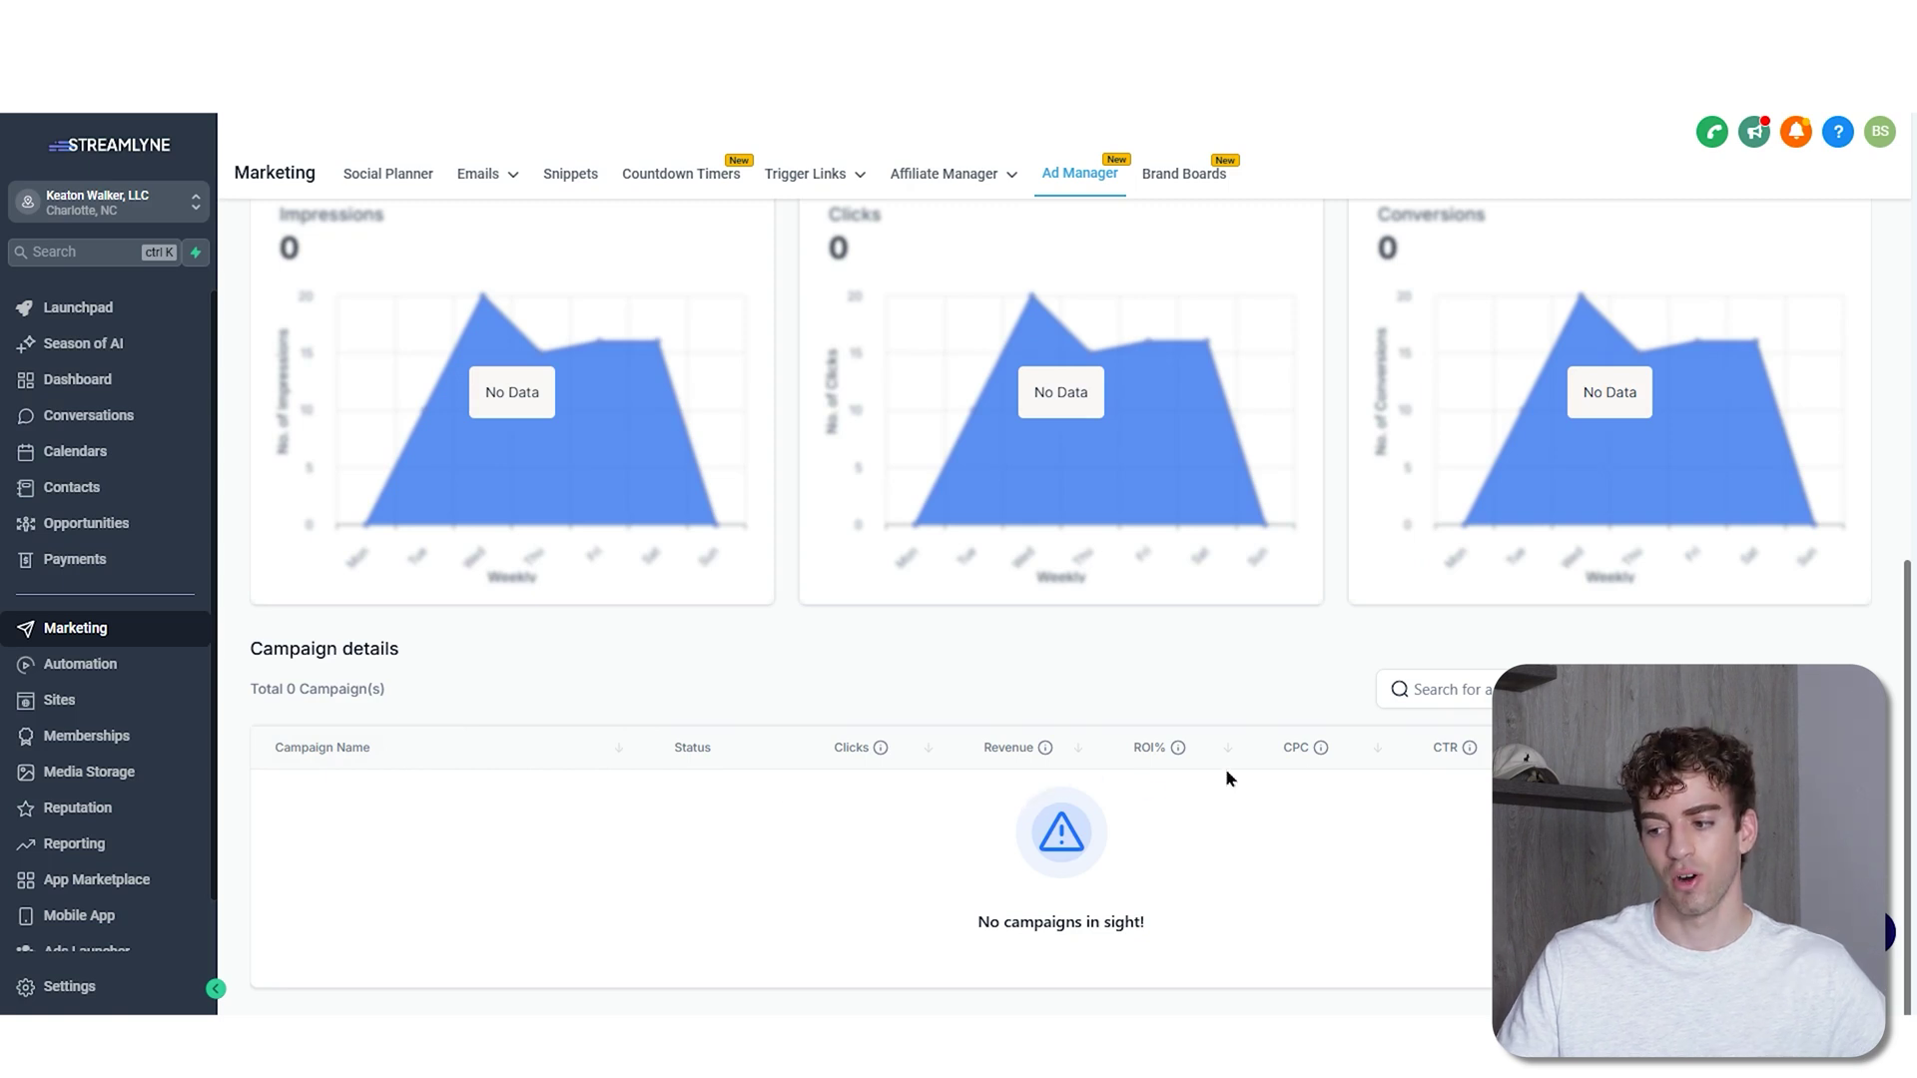
{"action": "scroll", "coordinate": [1345, 724], "scroll_direction": "up", "scroll_amount": 4}
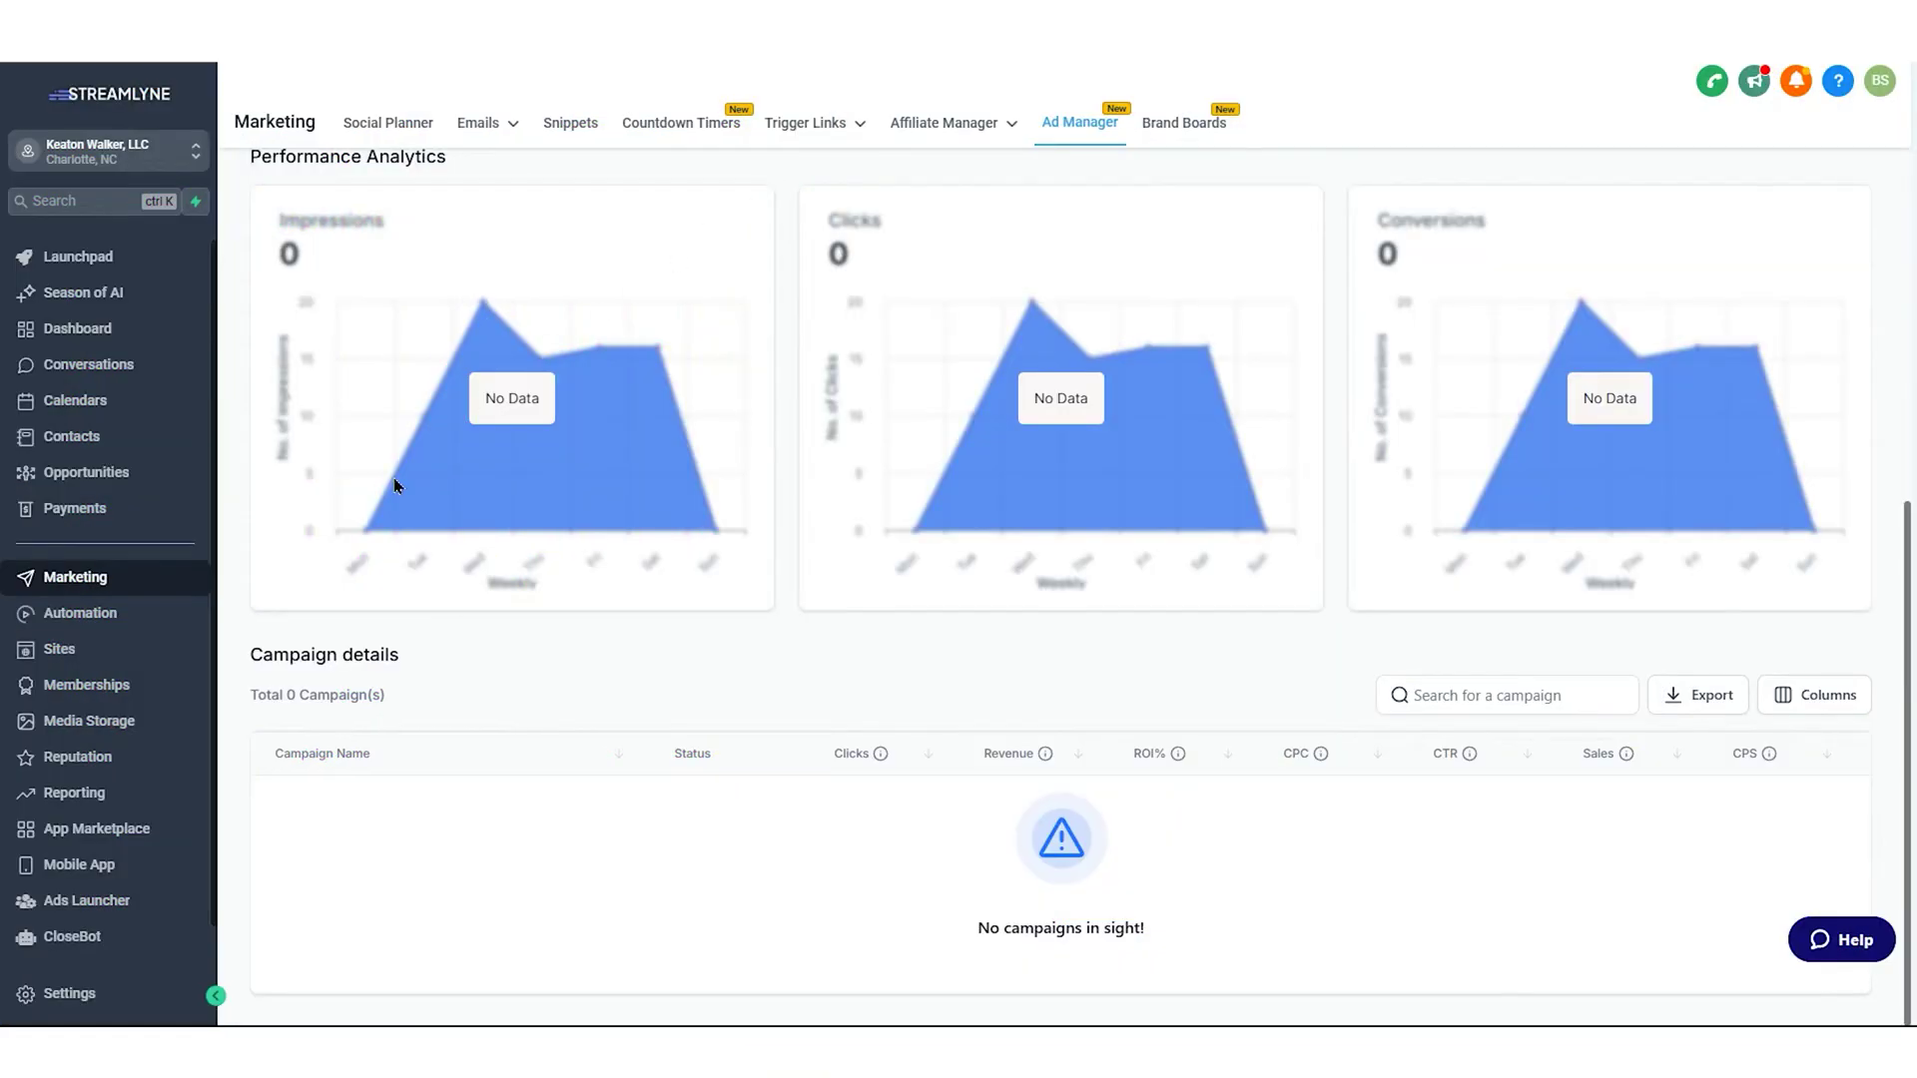
{"action": "scroll", "coordinate": [441, 409], "scroll_direction": "up", "scroll_amount": 5}
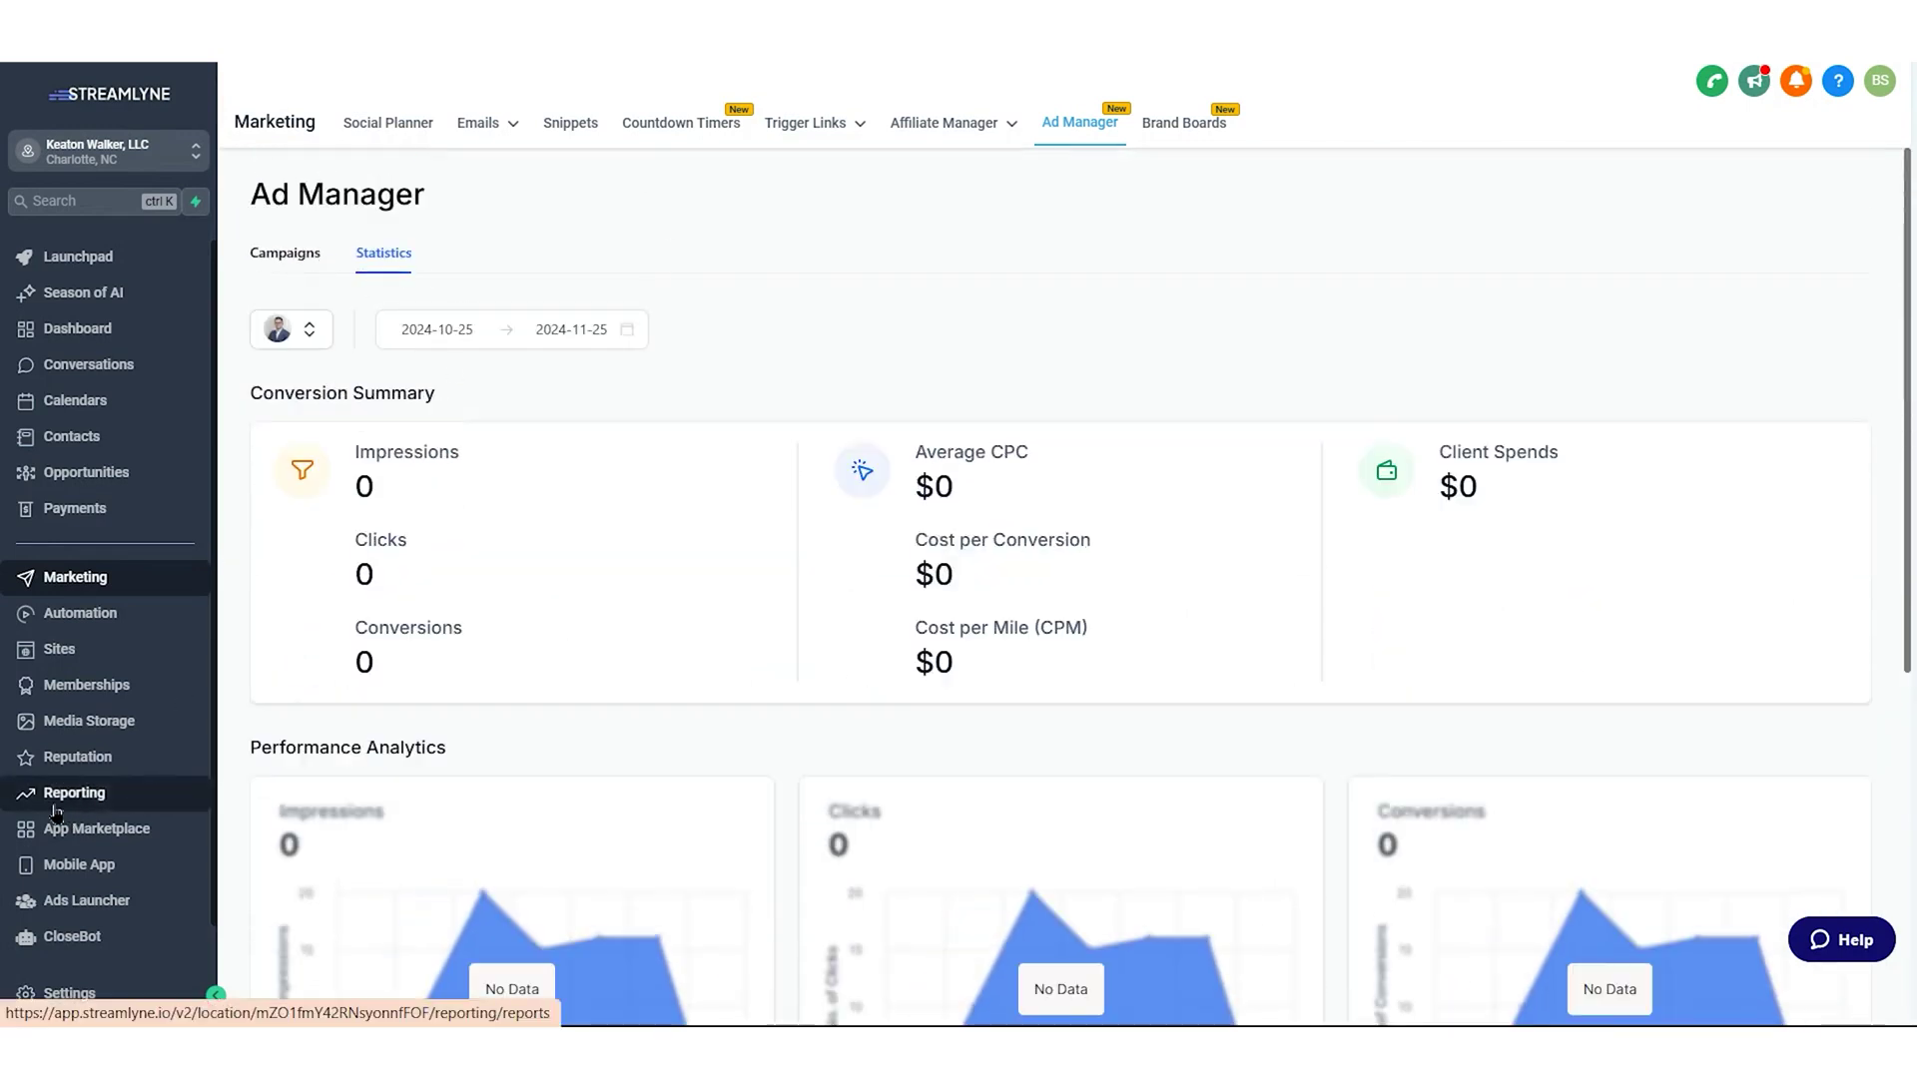
{"action": "scroll", "coordinate": [866, 370], "scroll_direction": "down", "scroll_amount": 3}
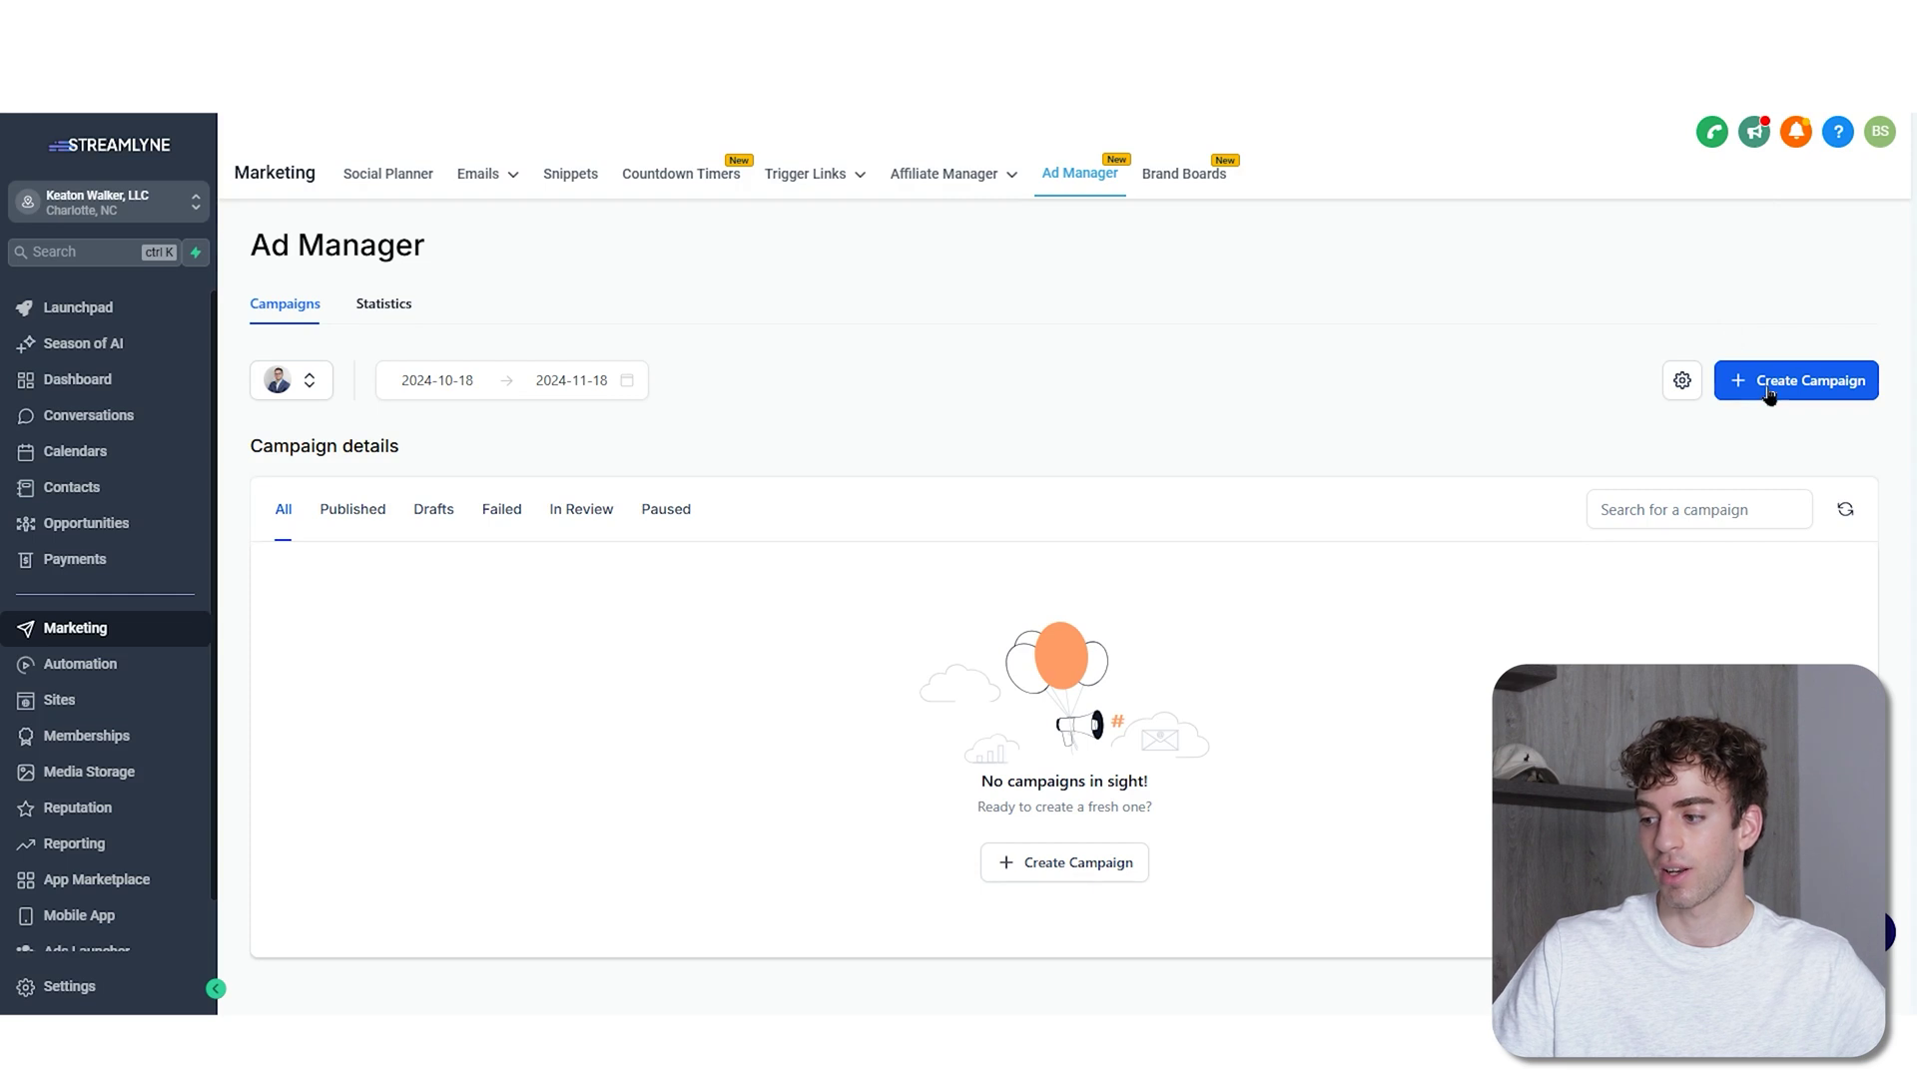
Open the Ad Manager template library for a new campaign and browse its categories, objectives and tags
{"action": "left_click", "coordinate": [1765, 385]}
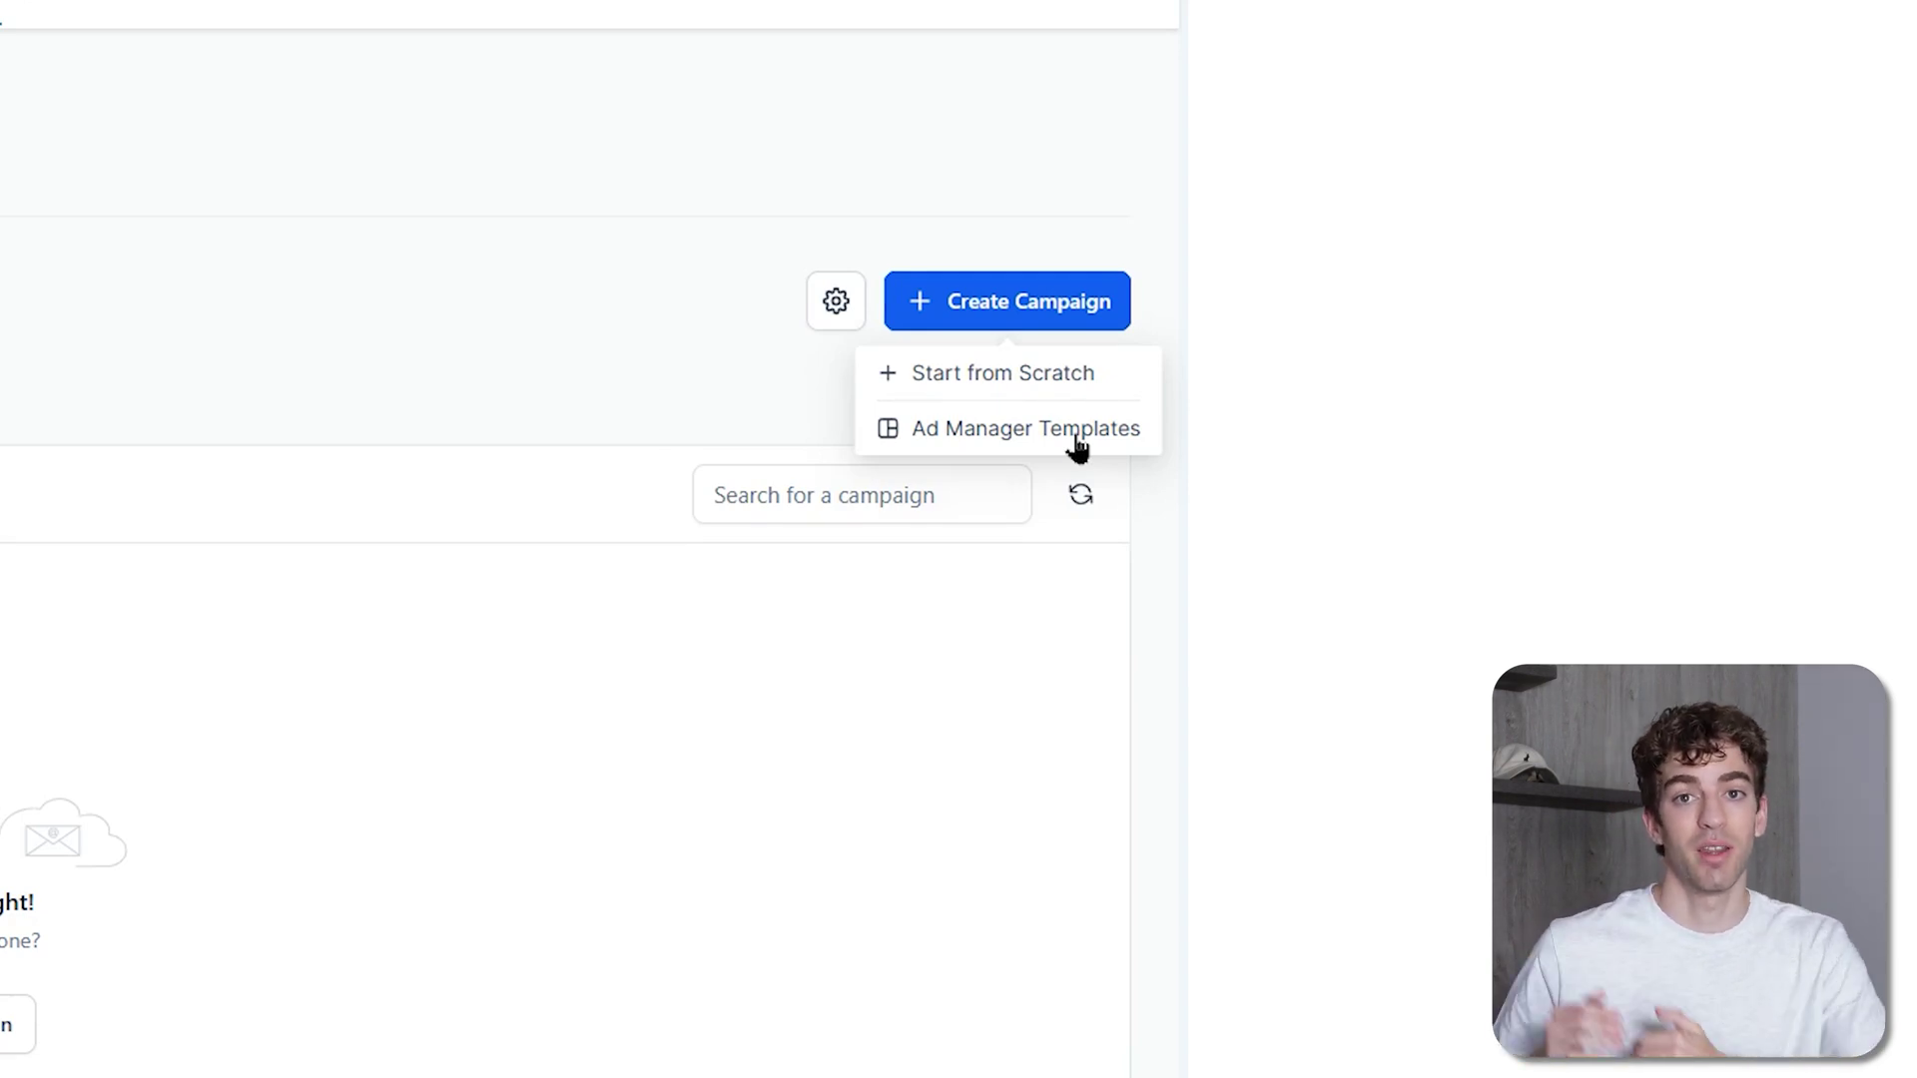
{"action": "left_click", "coordinate": [1078, 445]}
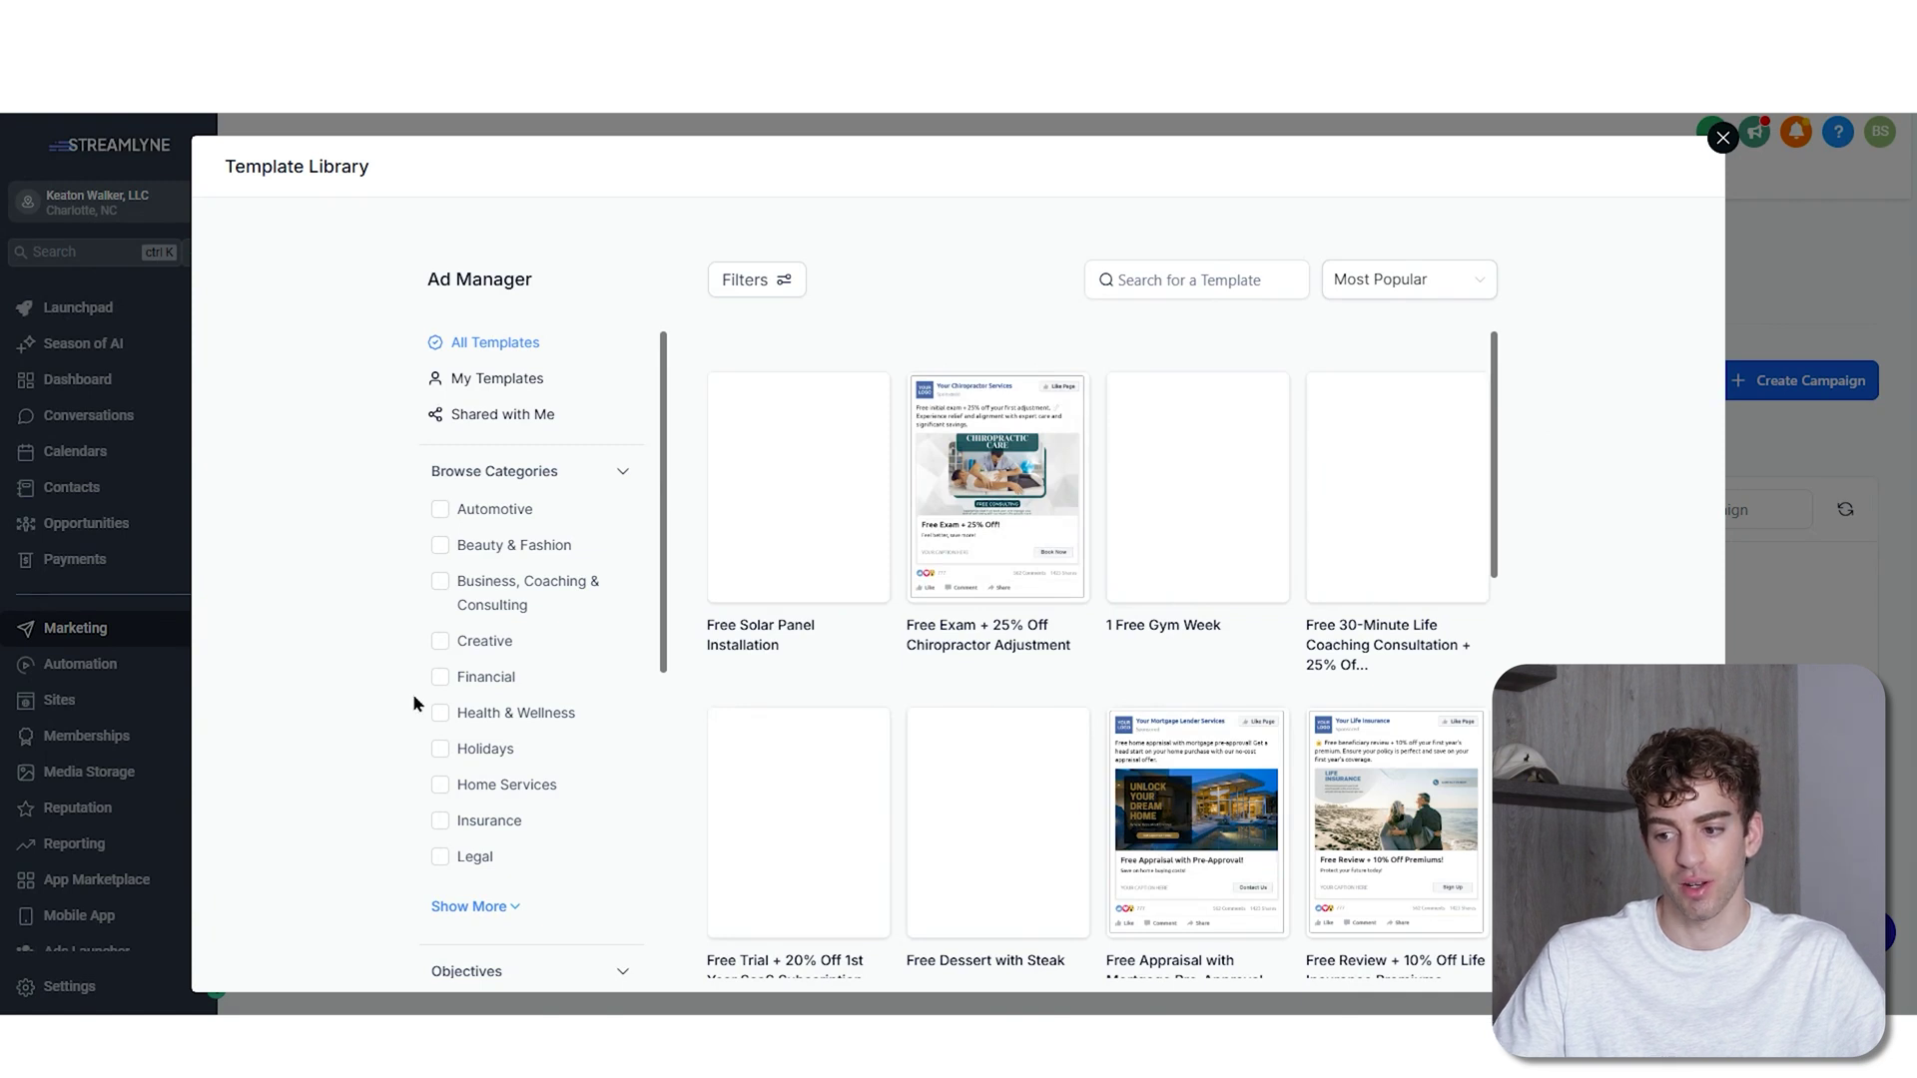
{"action": "scroll", "coordinate": [454, 747], "scroll_direction": "down", "scroll_amount": 2}
{"action": "scroll", "coordinate": [461, 744], "scroll_direction": "down", "scroll_amount": 2}
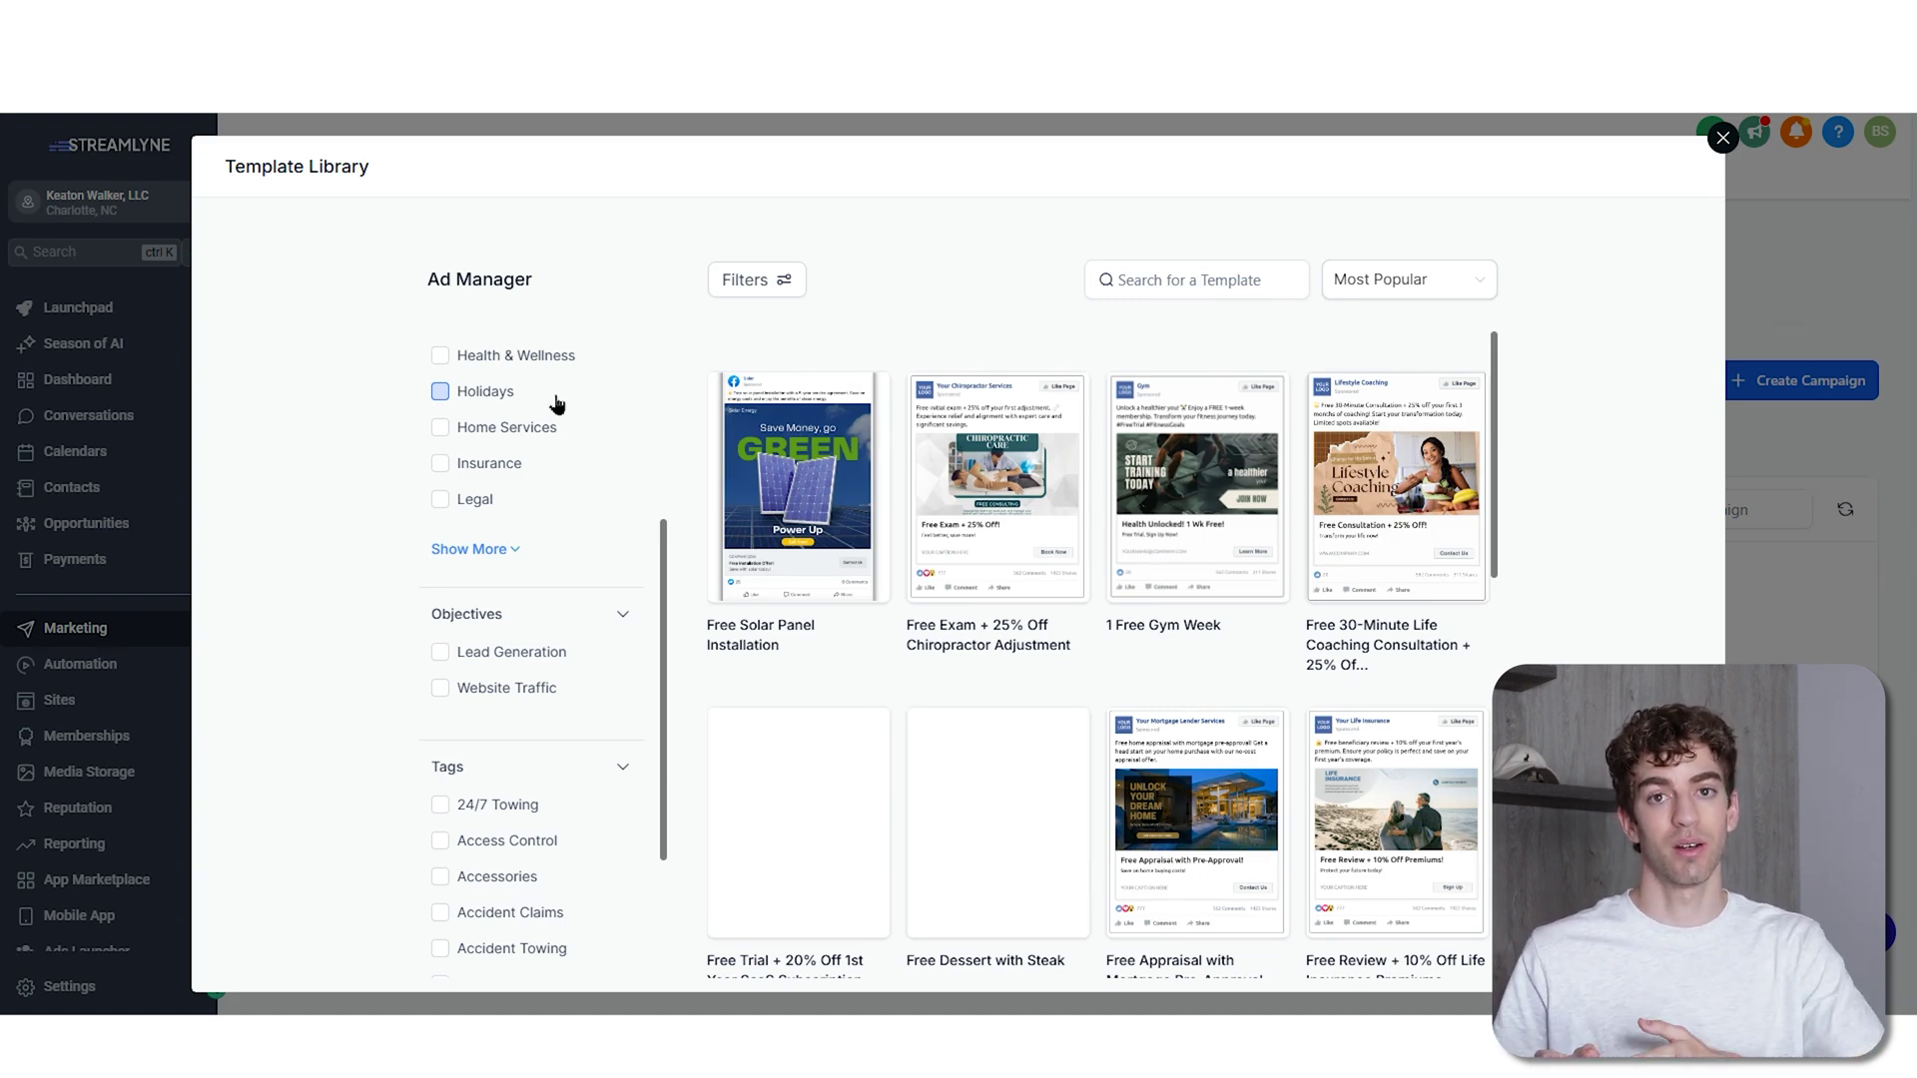
Preview the Free Solar Panel Installation template in its feed, story and reels formats, and close the template library
{"action": "mouse_move", "coordinate": [1007, 577]}
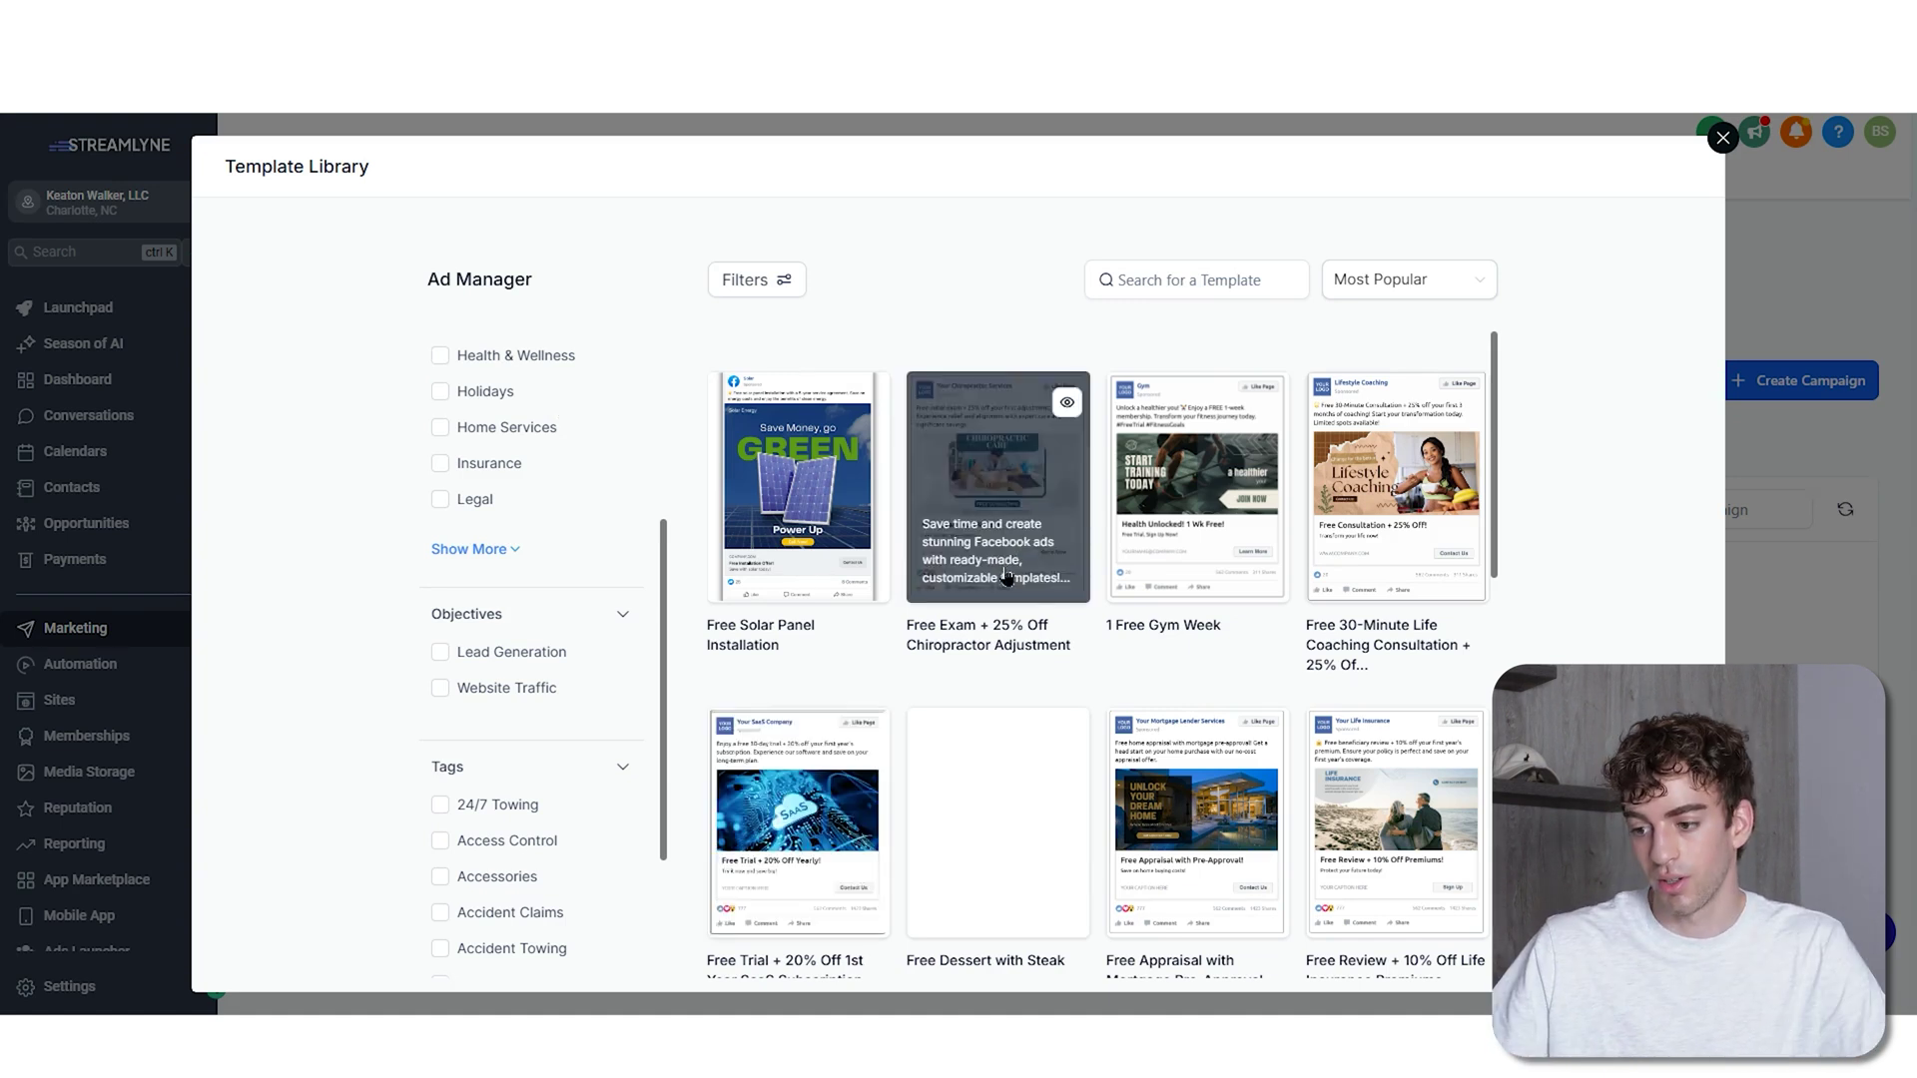
{"action": "mouse_move", "coordinate": [856, 457]}
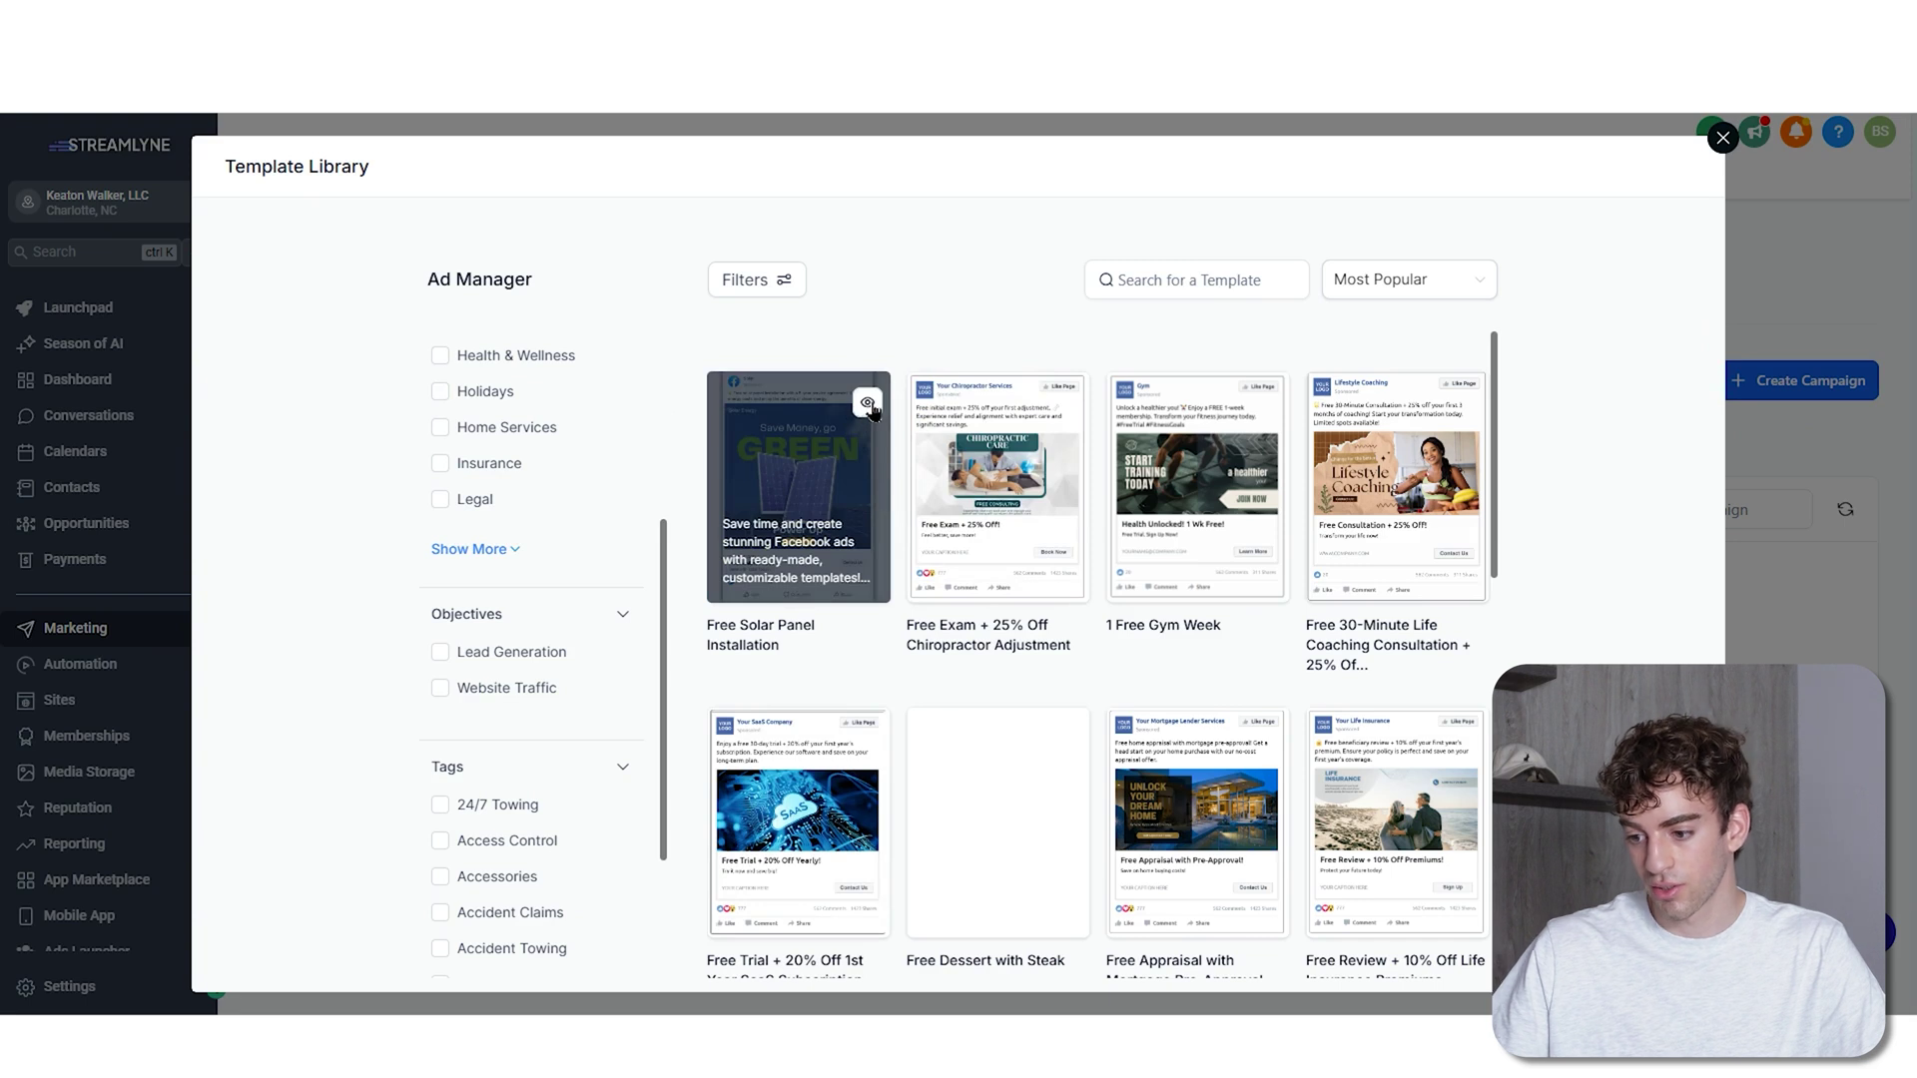
{"action": "left_click", "coordinate": [868, 404]}
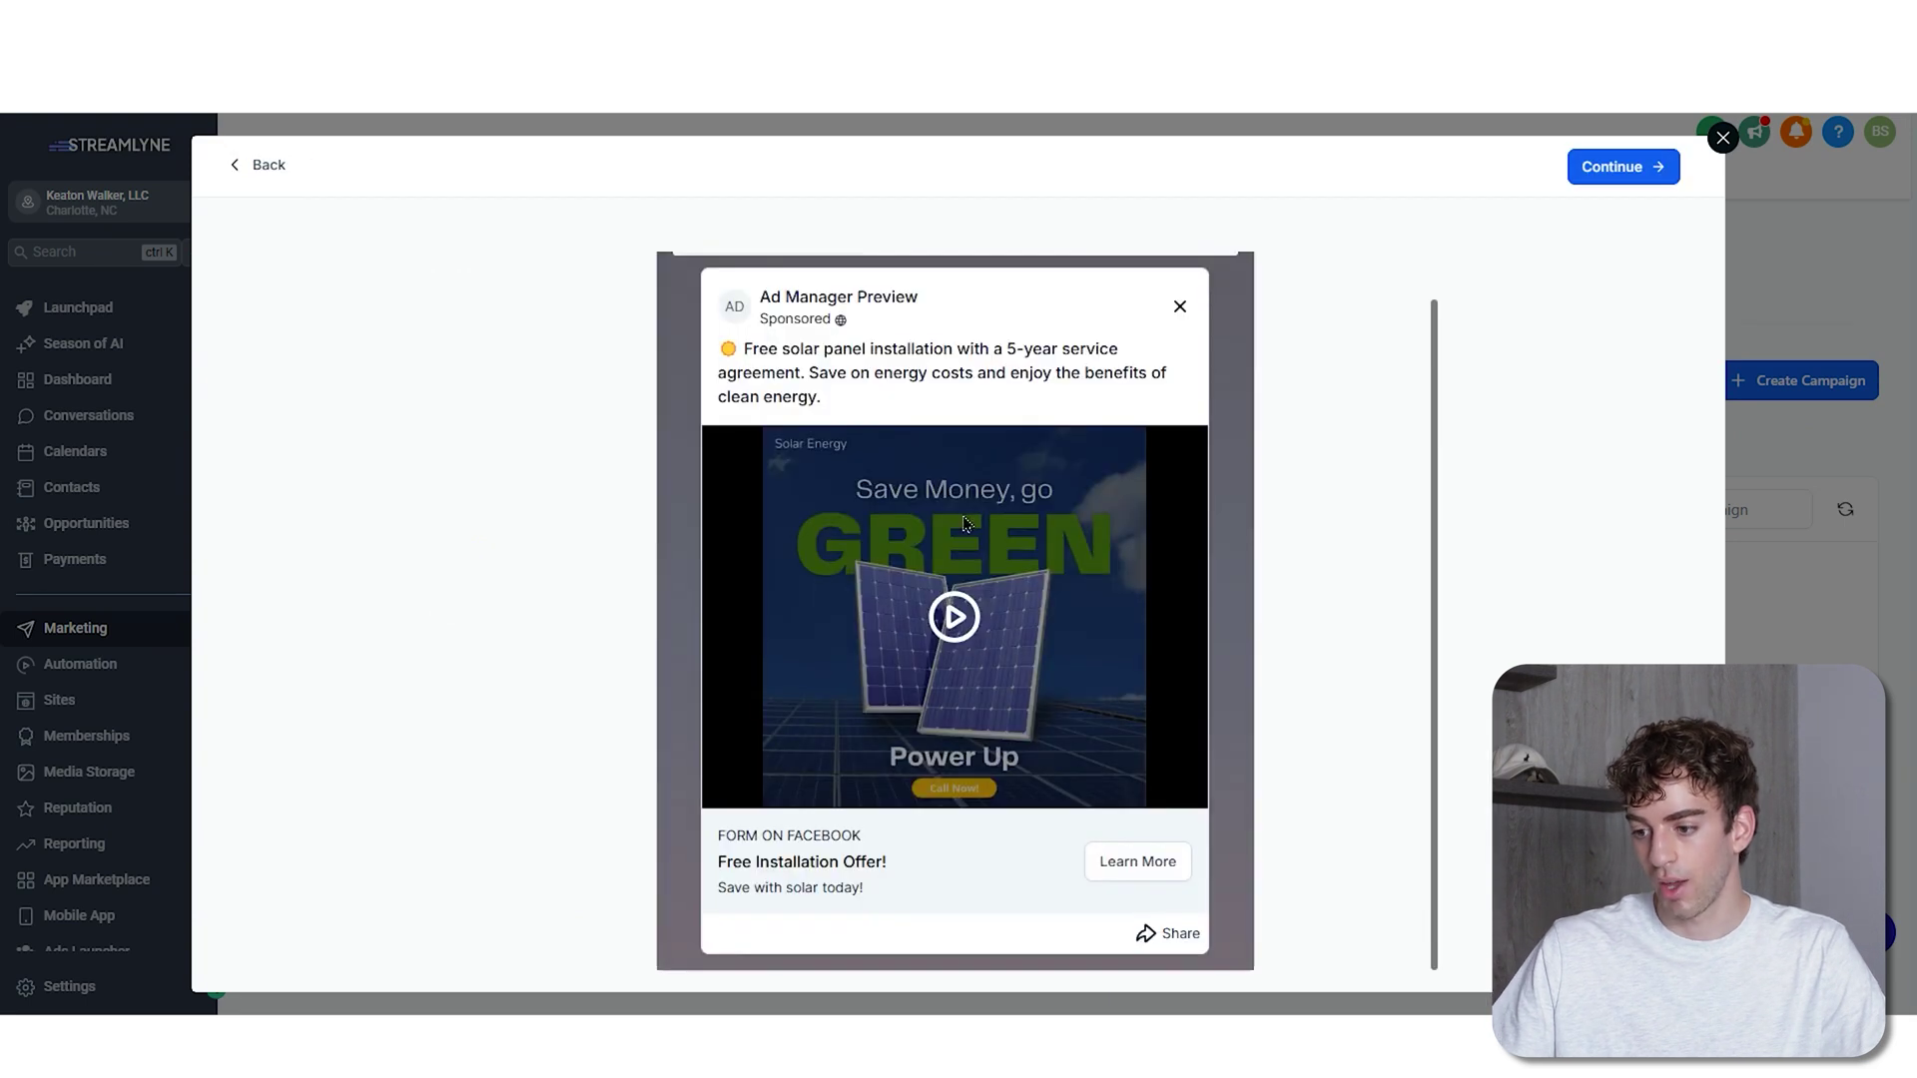
{"action": "scroll", "coordinate": [965, 523], "scroll_direction": "down", "scroll_amount": 1}
{"action": "scroll", "coordinate": [810, 705], "scroll_direction": "up", "scroll_amount": 1}
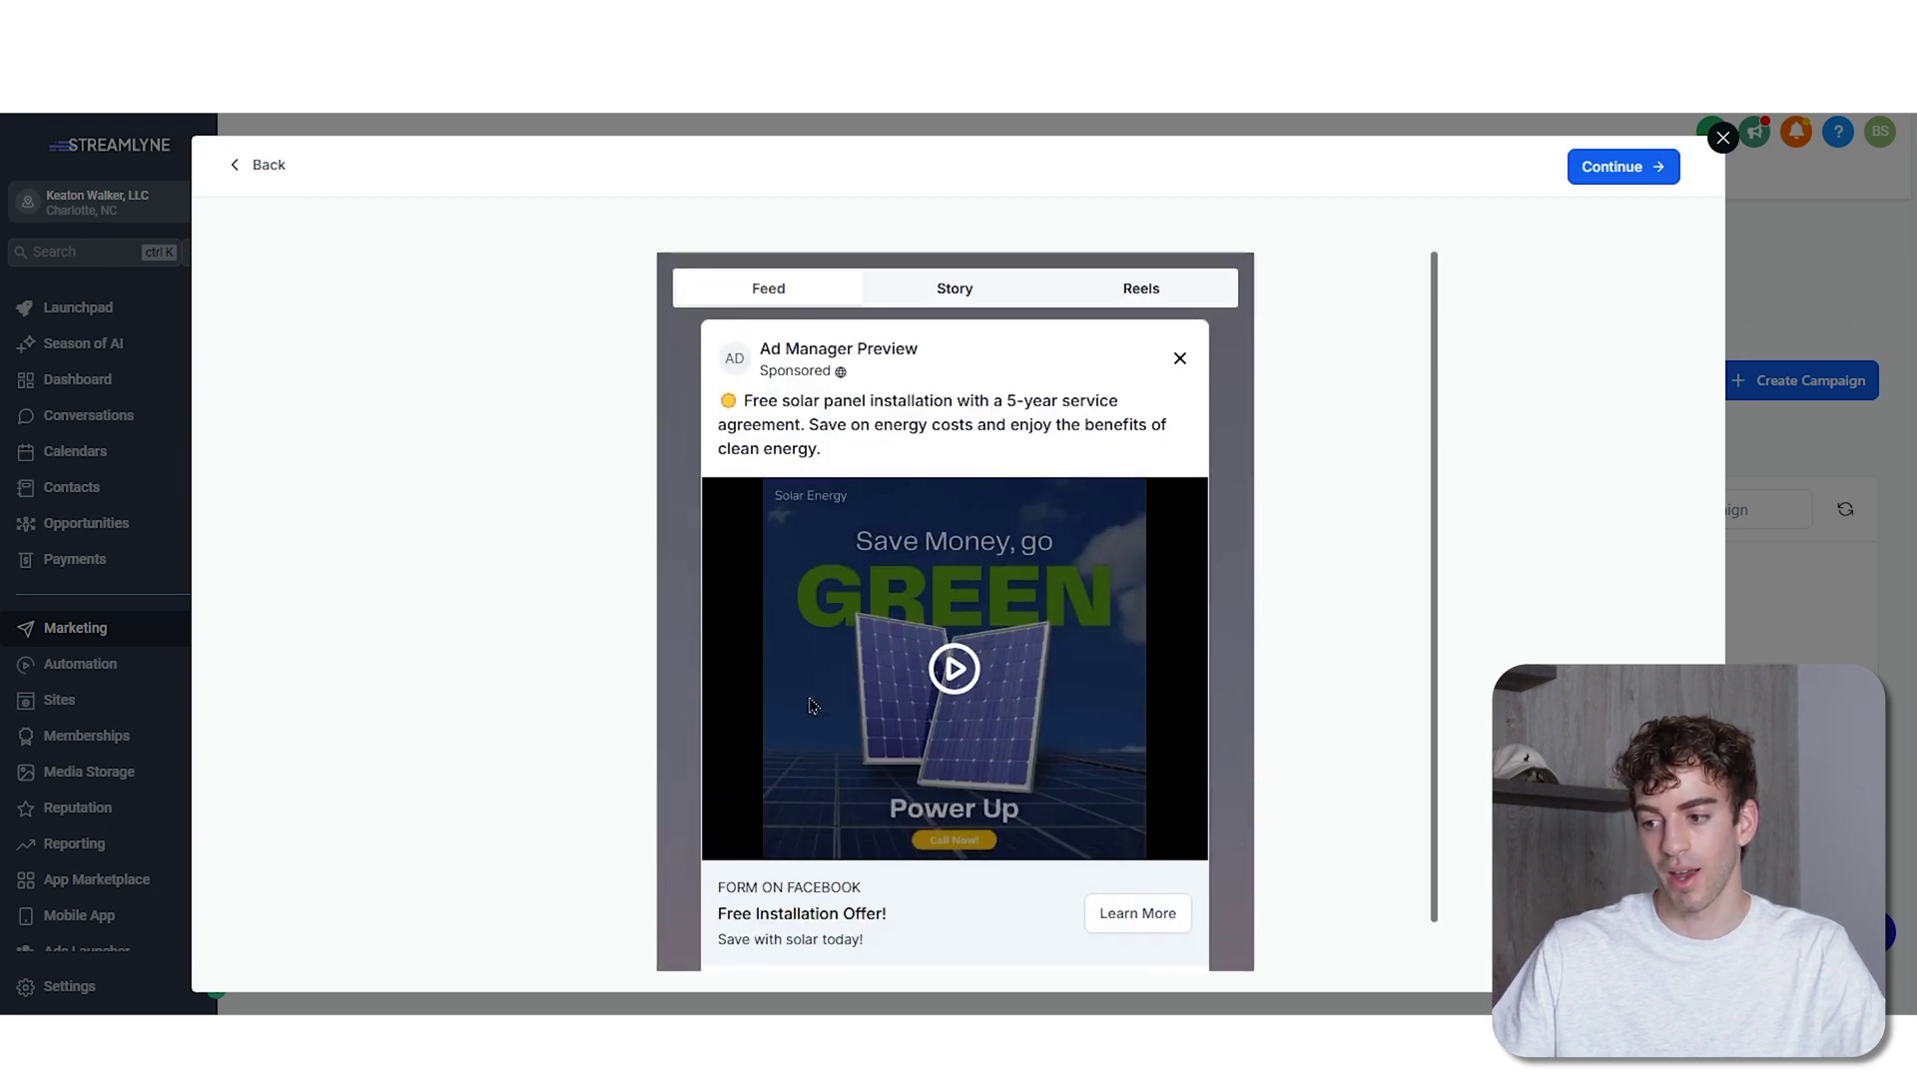
{"action": "left_click", "coordinate": [965, 301]}
{"action": "left_click", "coordinate": [1142, 266]}
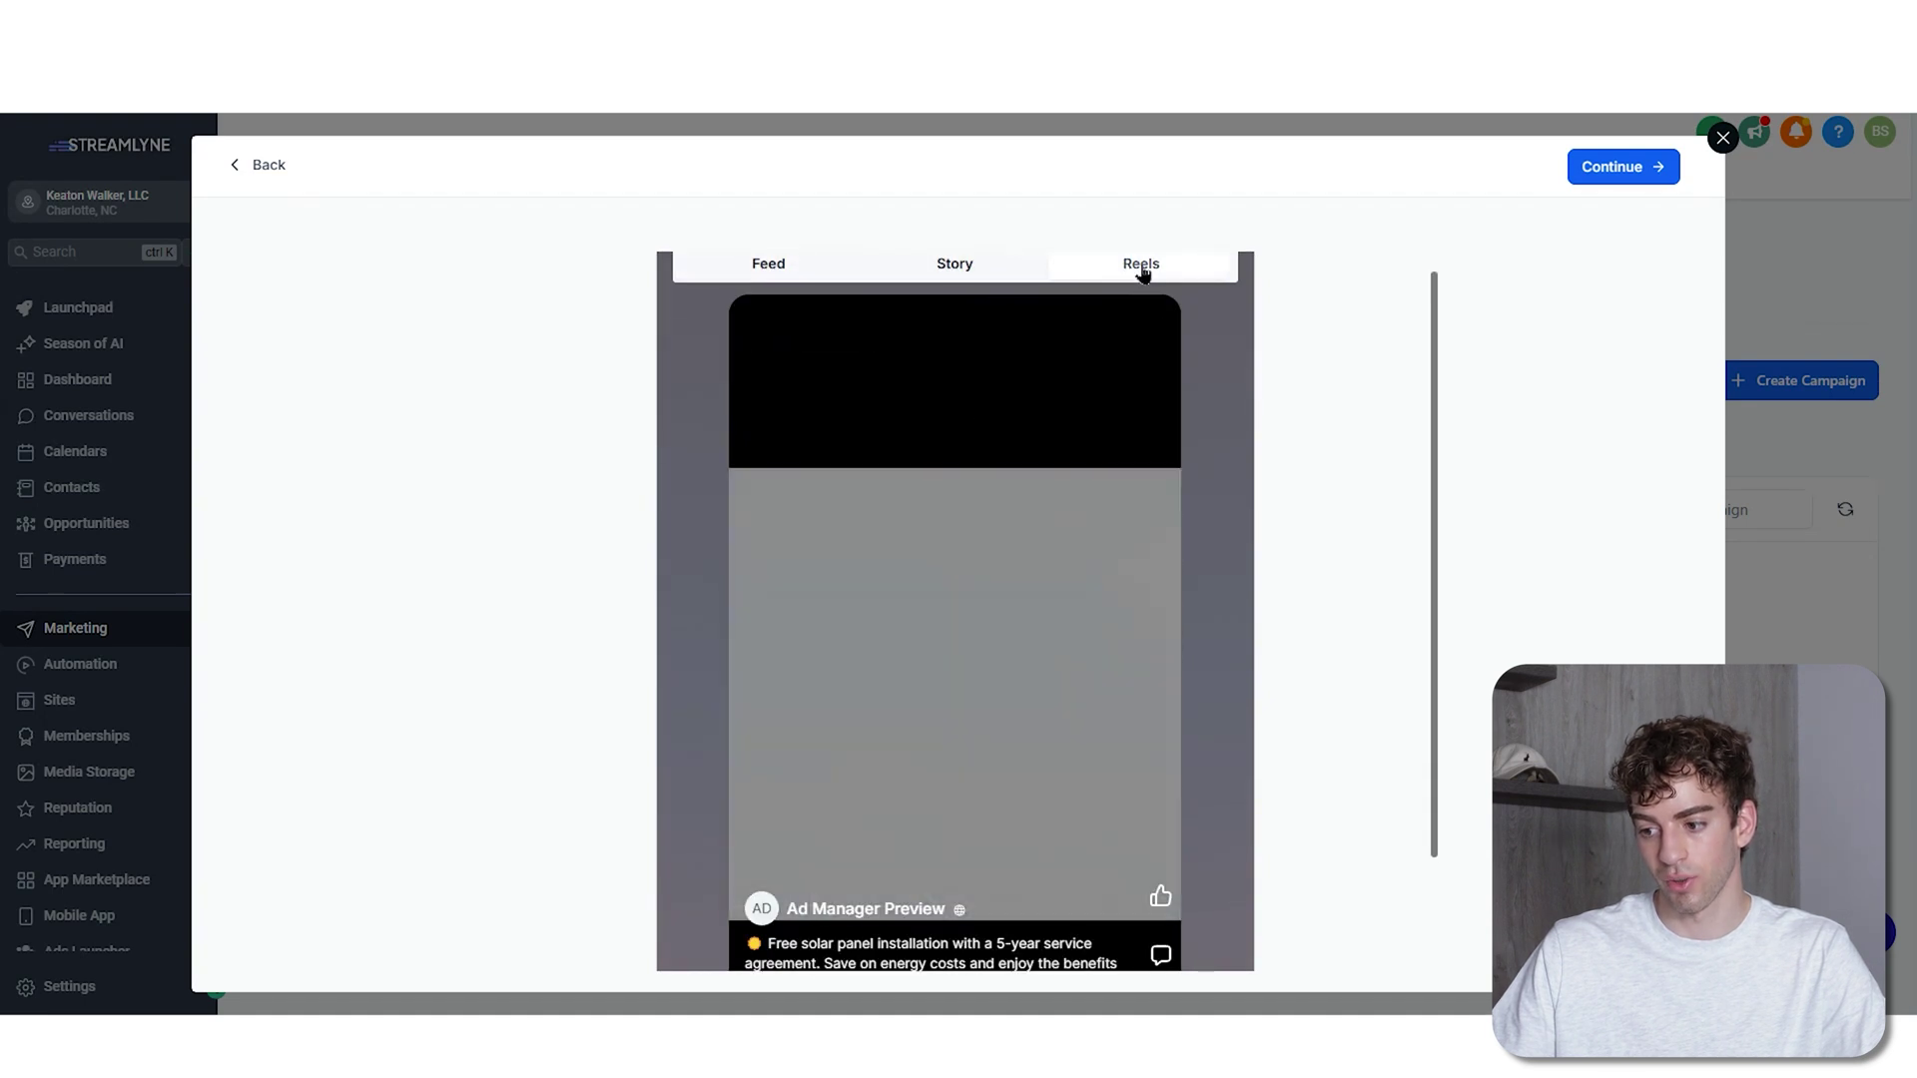
{"action": "left_click", "coordinate": [1724, 140]}
Start a new ad campaign from scratch and look over its objective, lead form, placement and ad text settings
{"action": "left_click", "coordinate": [1787, 387]}
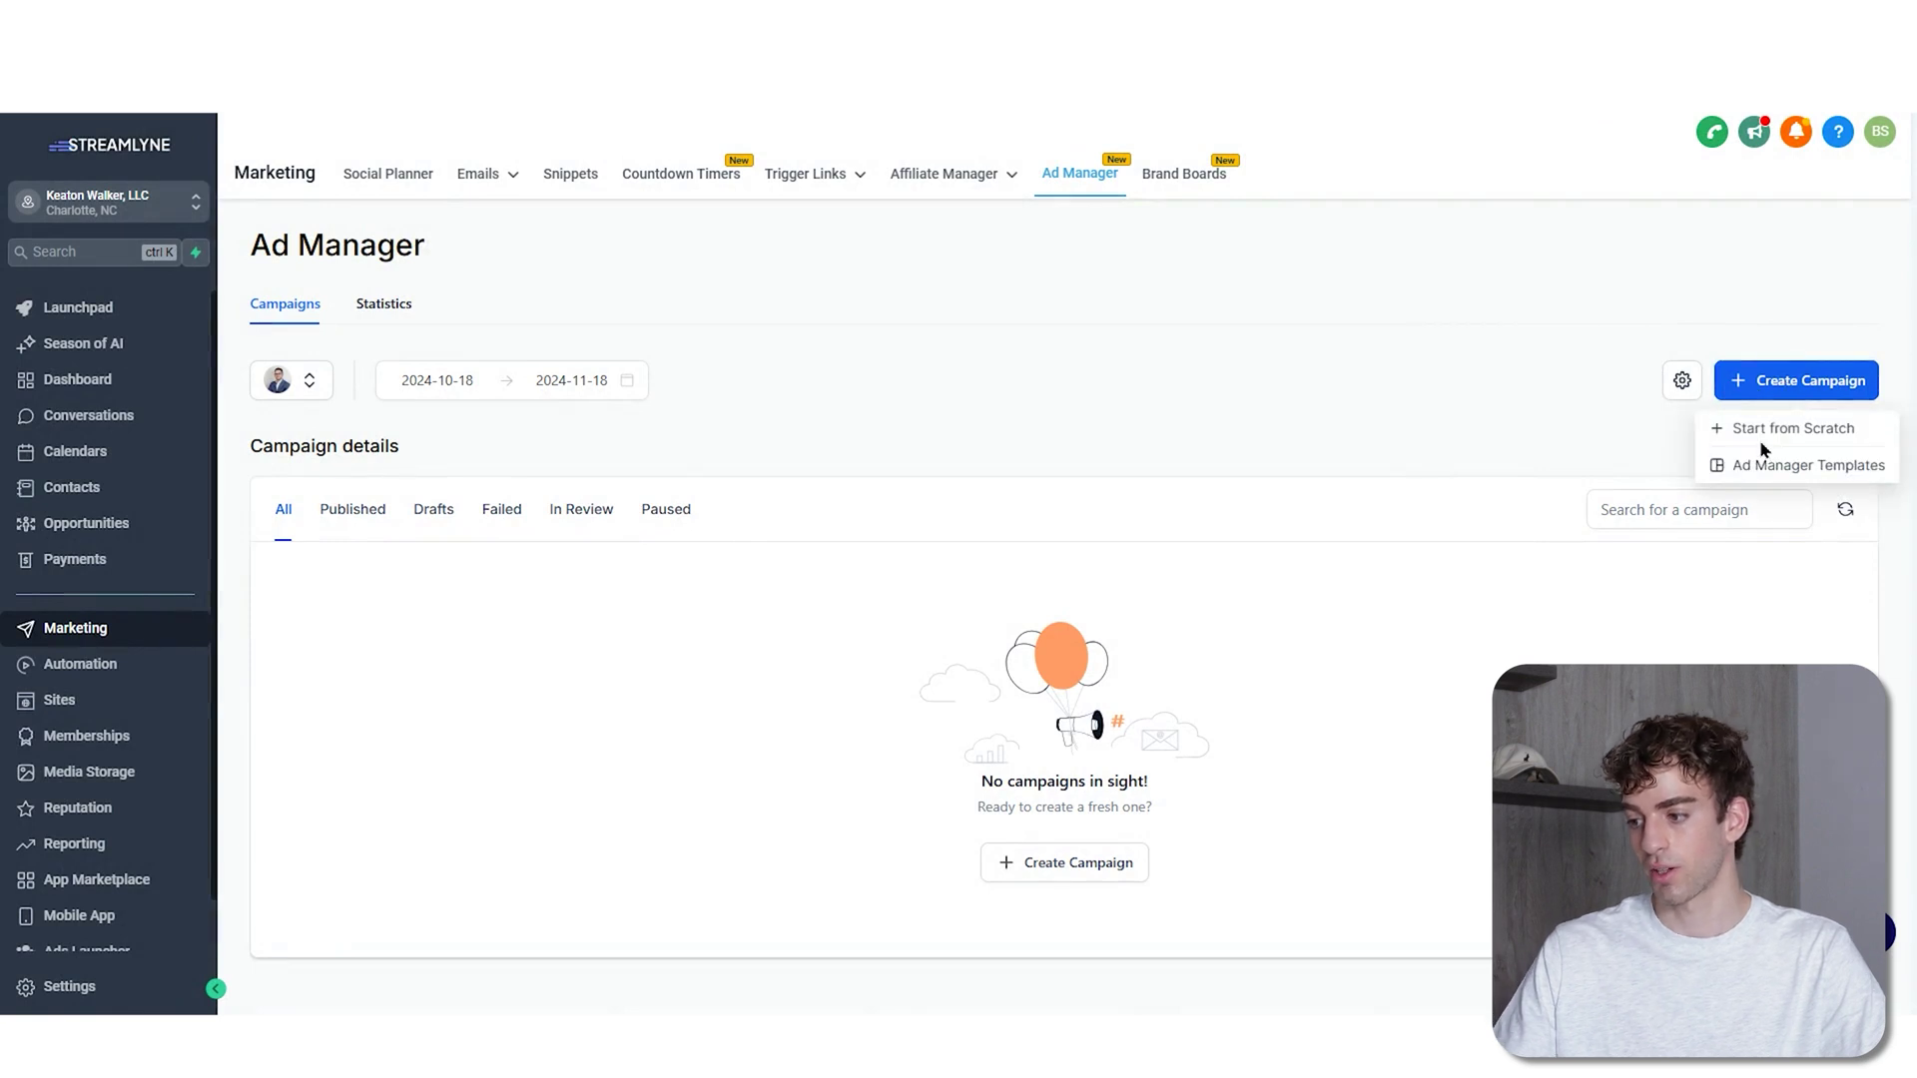
{"action": "left_click", "coordinate": [1787, 429]}
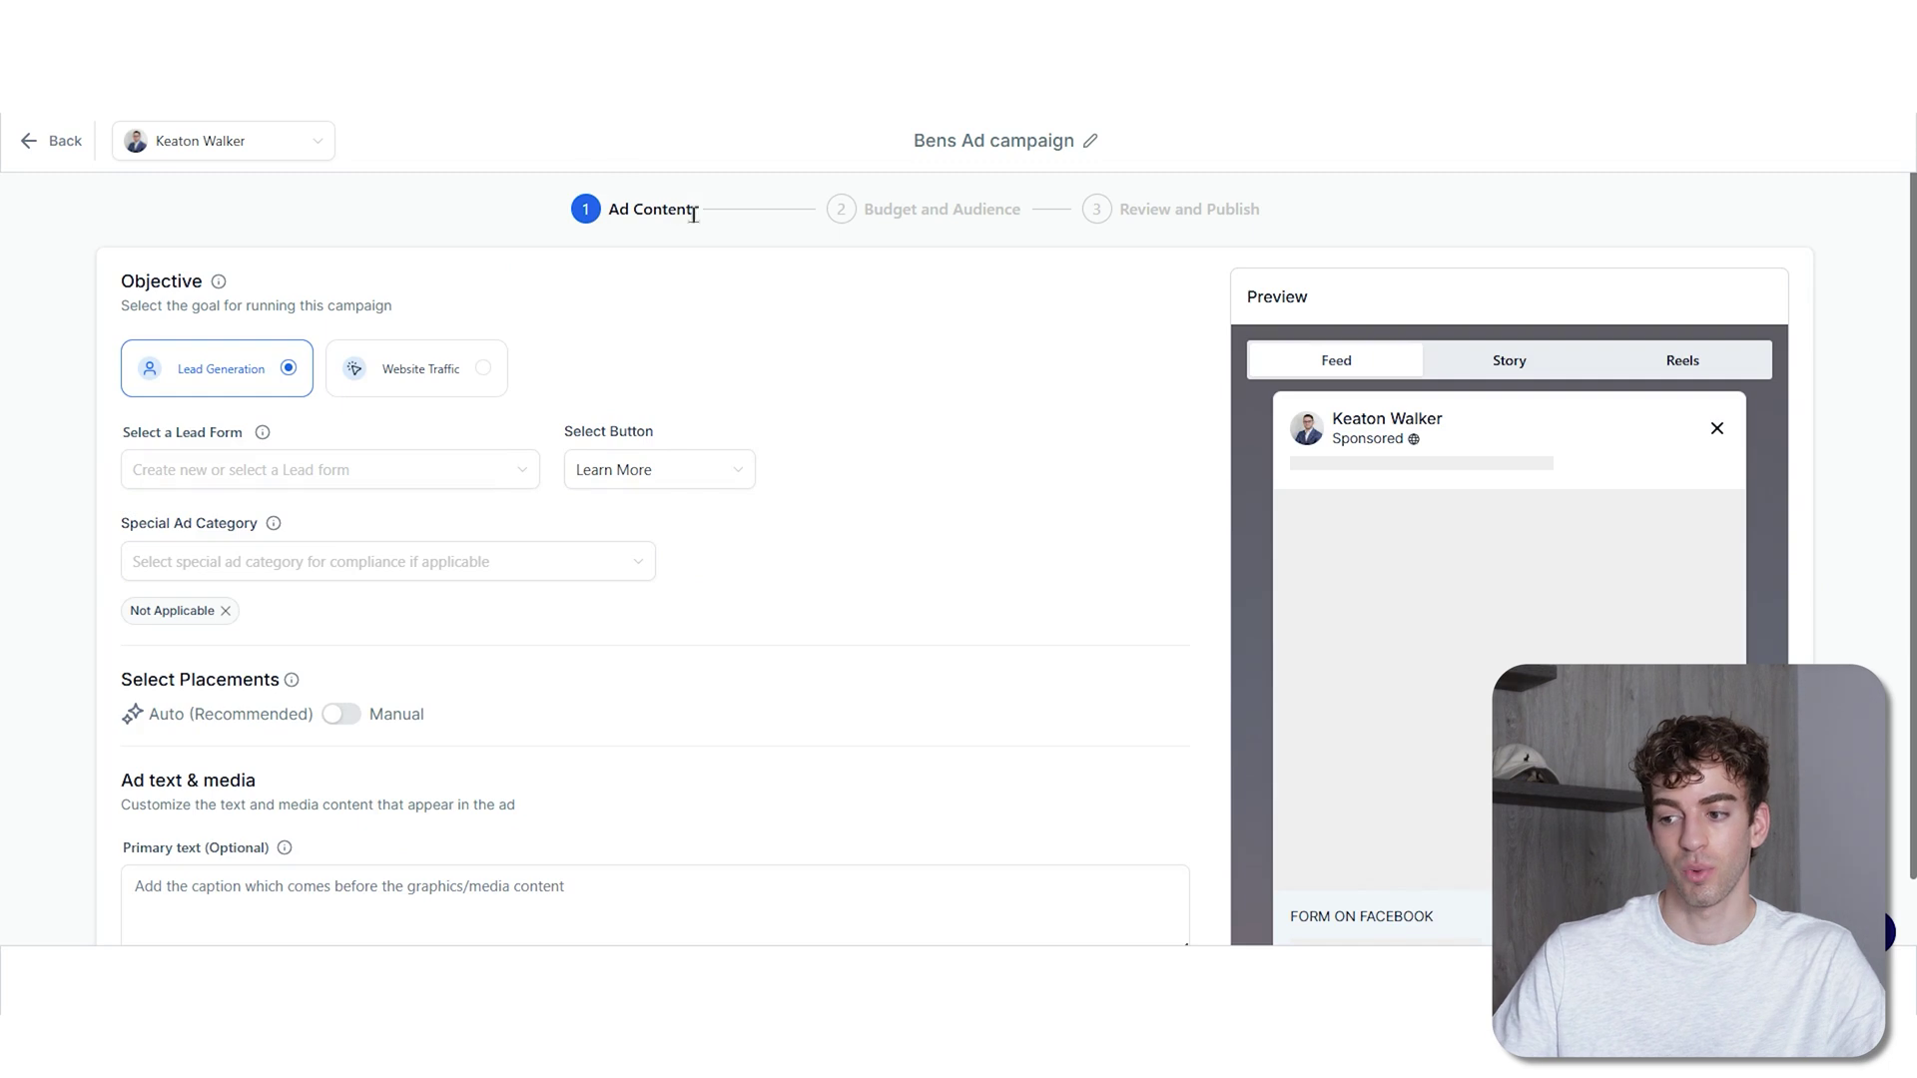
{"action": "scroll", "coordinate": [443, 386], "scroll_direction": "down", "scroll_amount": 1}
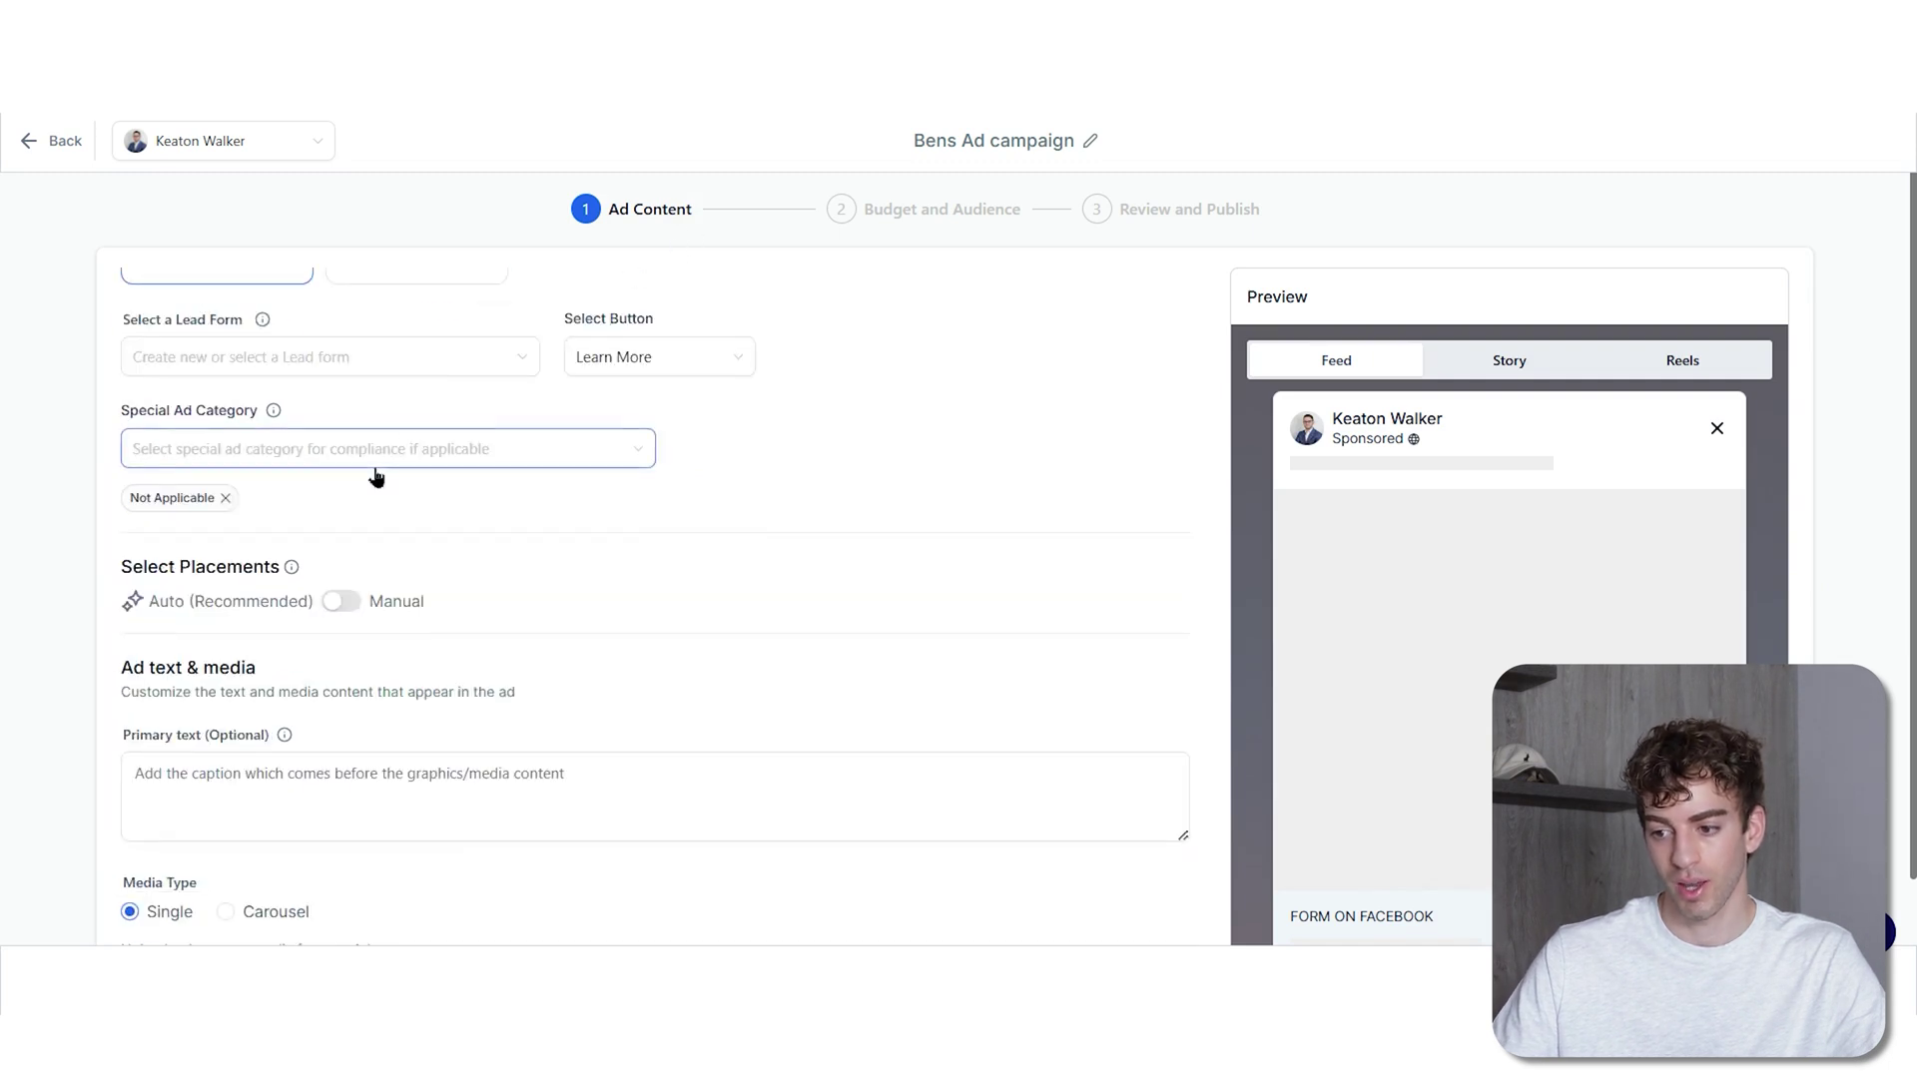
{"action": "scroll", "coordinate": [513, 321], "scroll_direction": "up", "scroll_amount": 1}
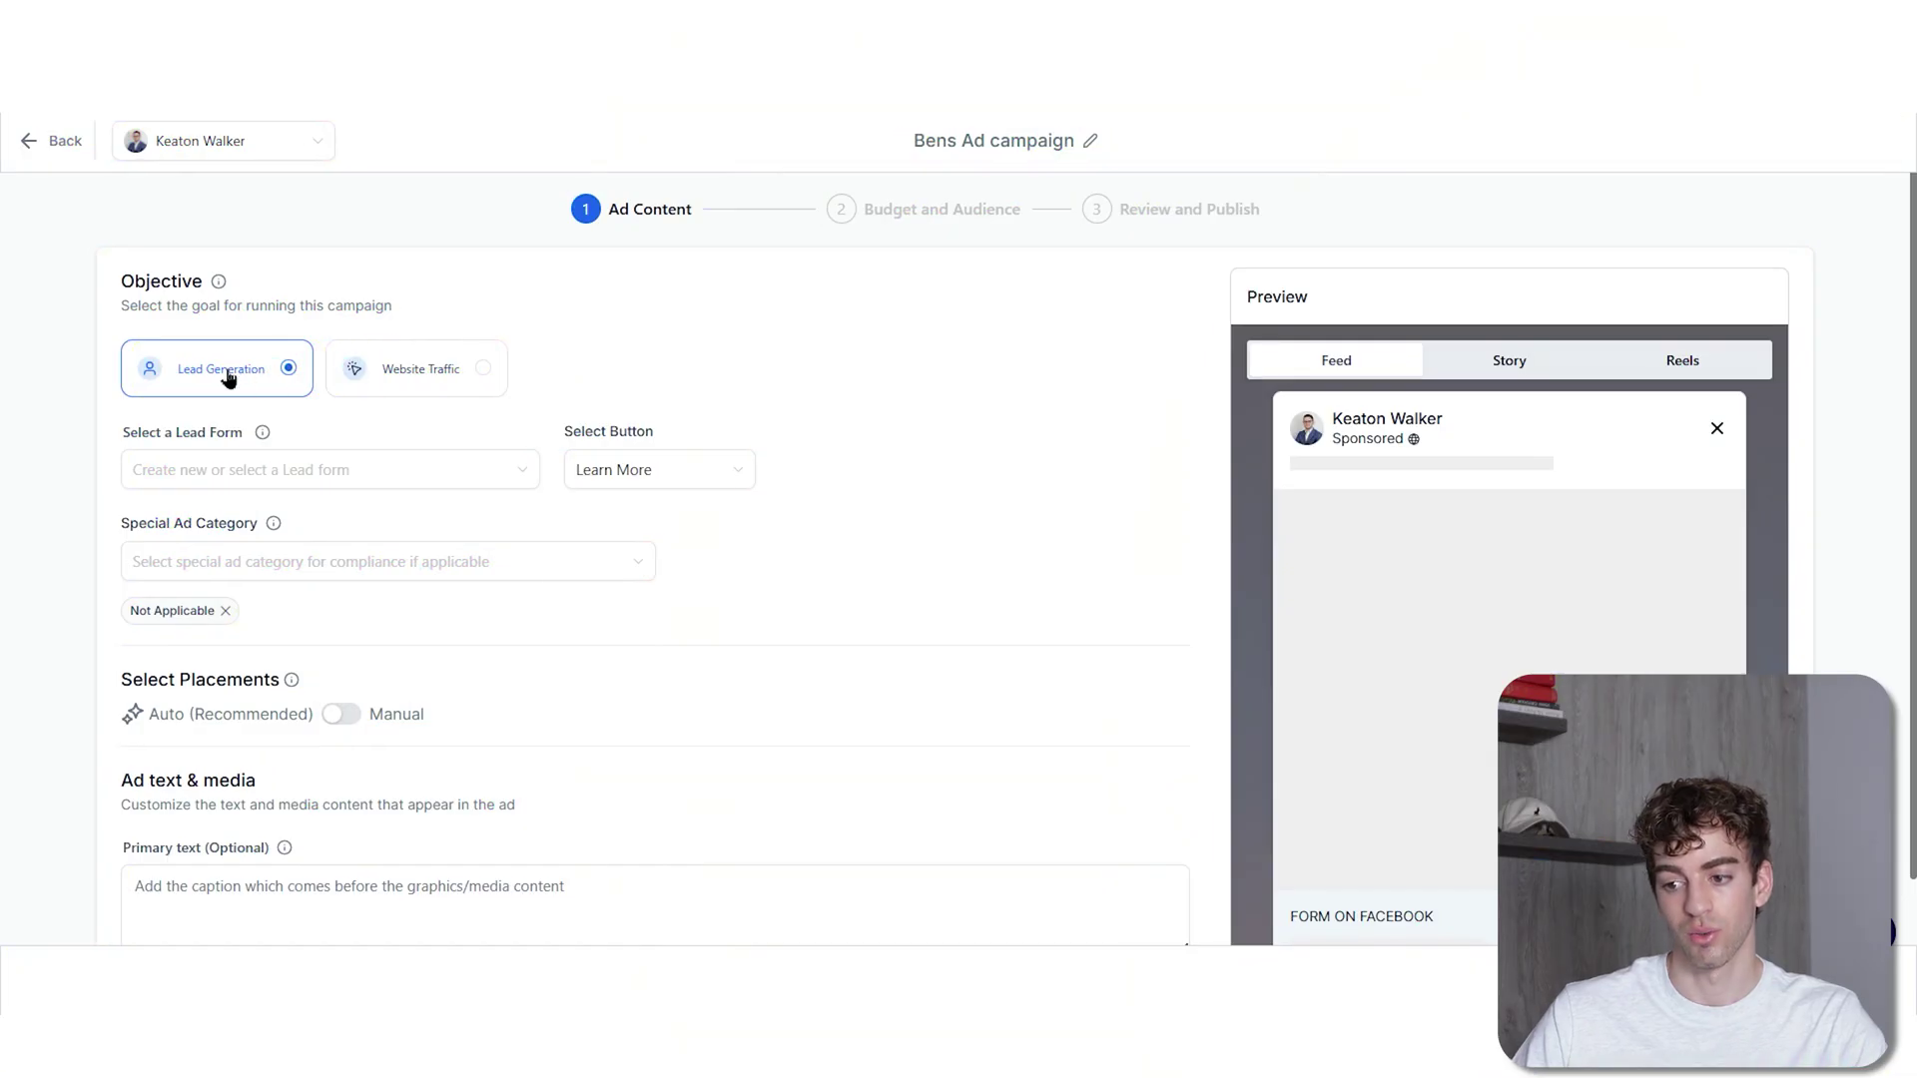
{"action": "scroll", "coordinate": [195, 399], "scroll_direction": "down", "scroll_amount": 1}
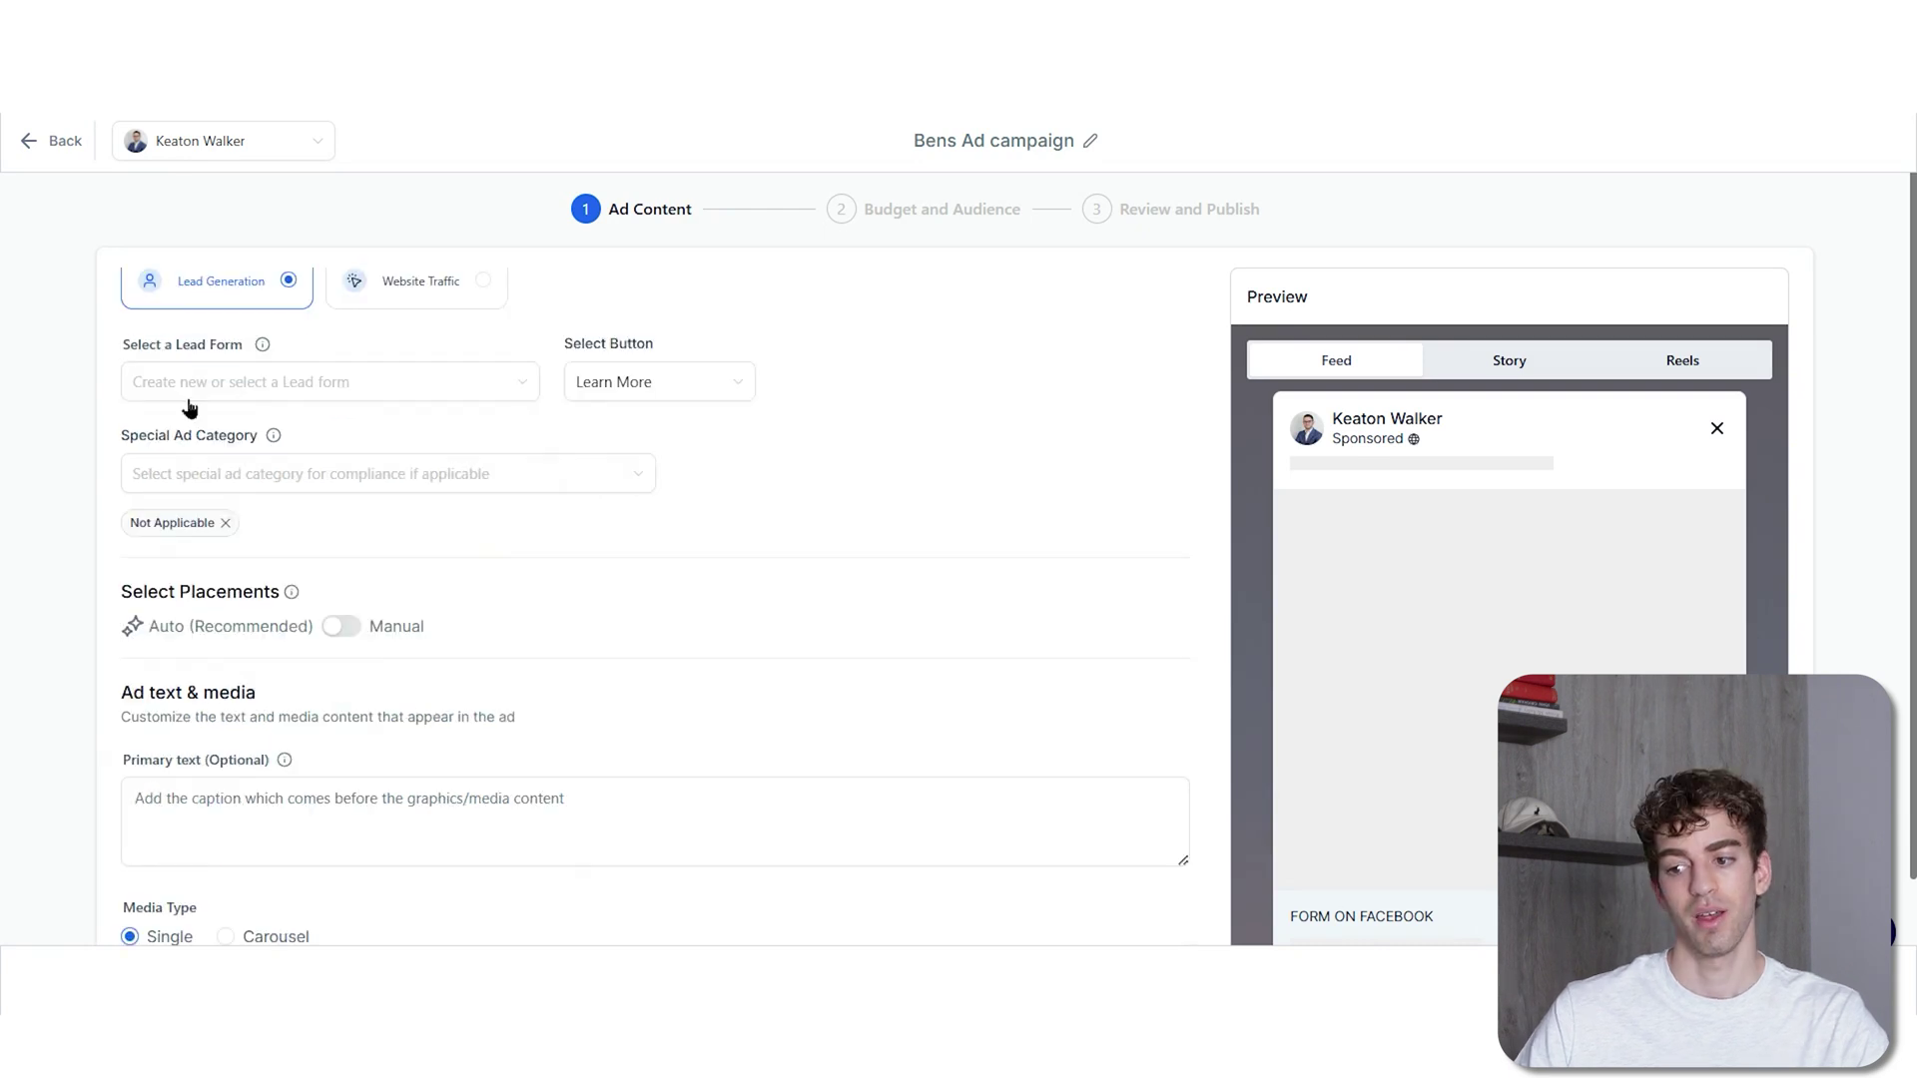
Start a new Facebook lead form of the More volume type and look over its greeting, questions, field mapping and lead message
{"action": "left_click", "coordinate": [189, 392]}
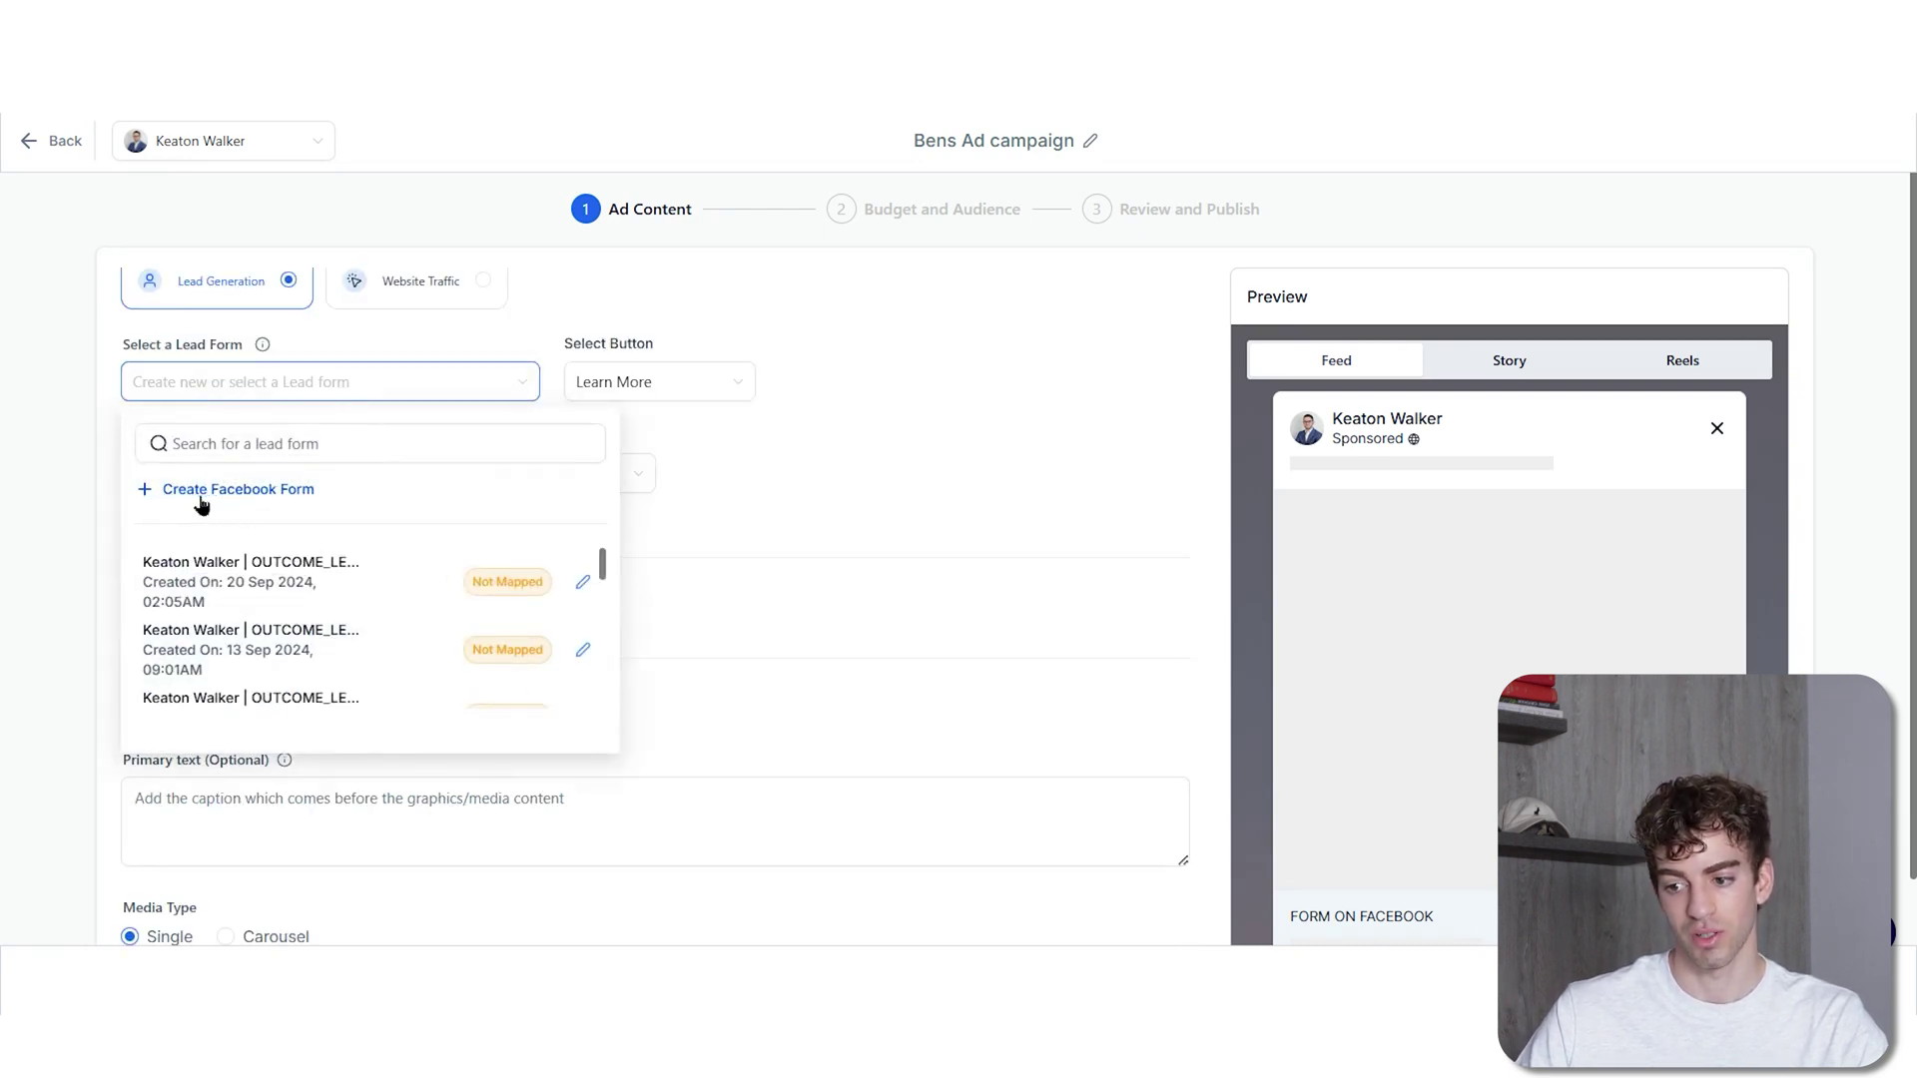
{"action": "left_click", "coordinate": [291, 491]}
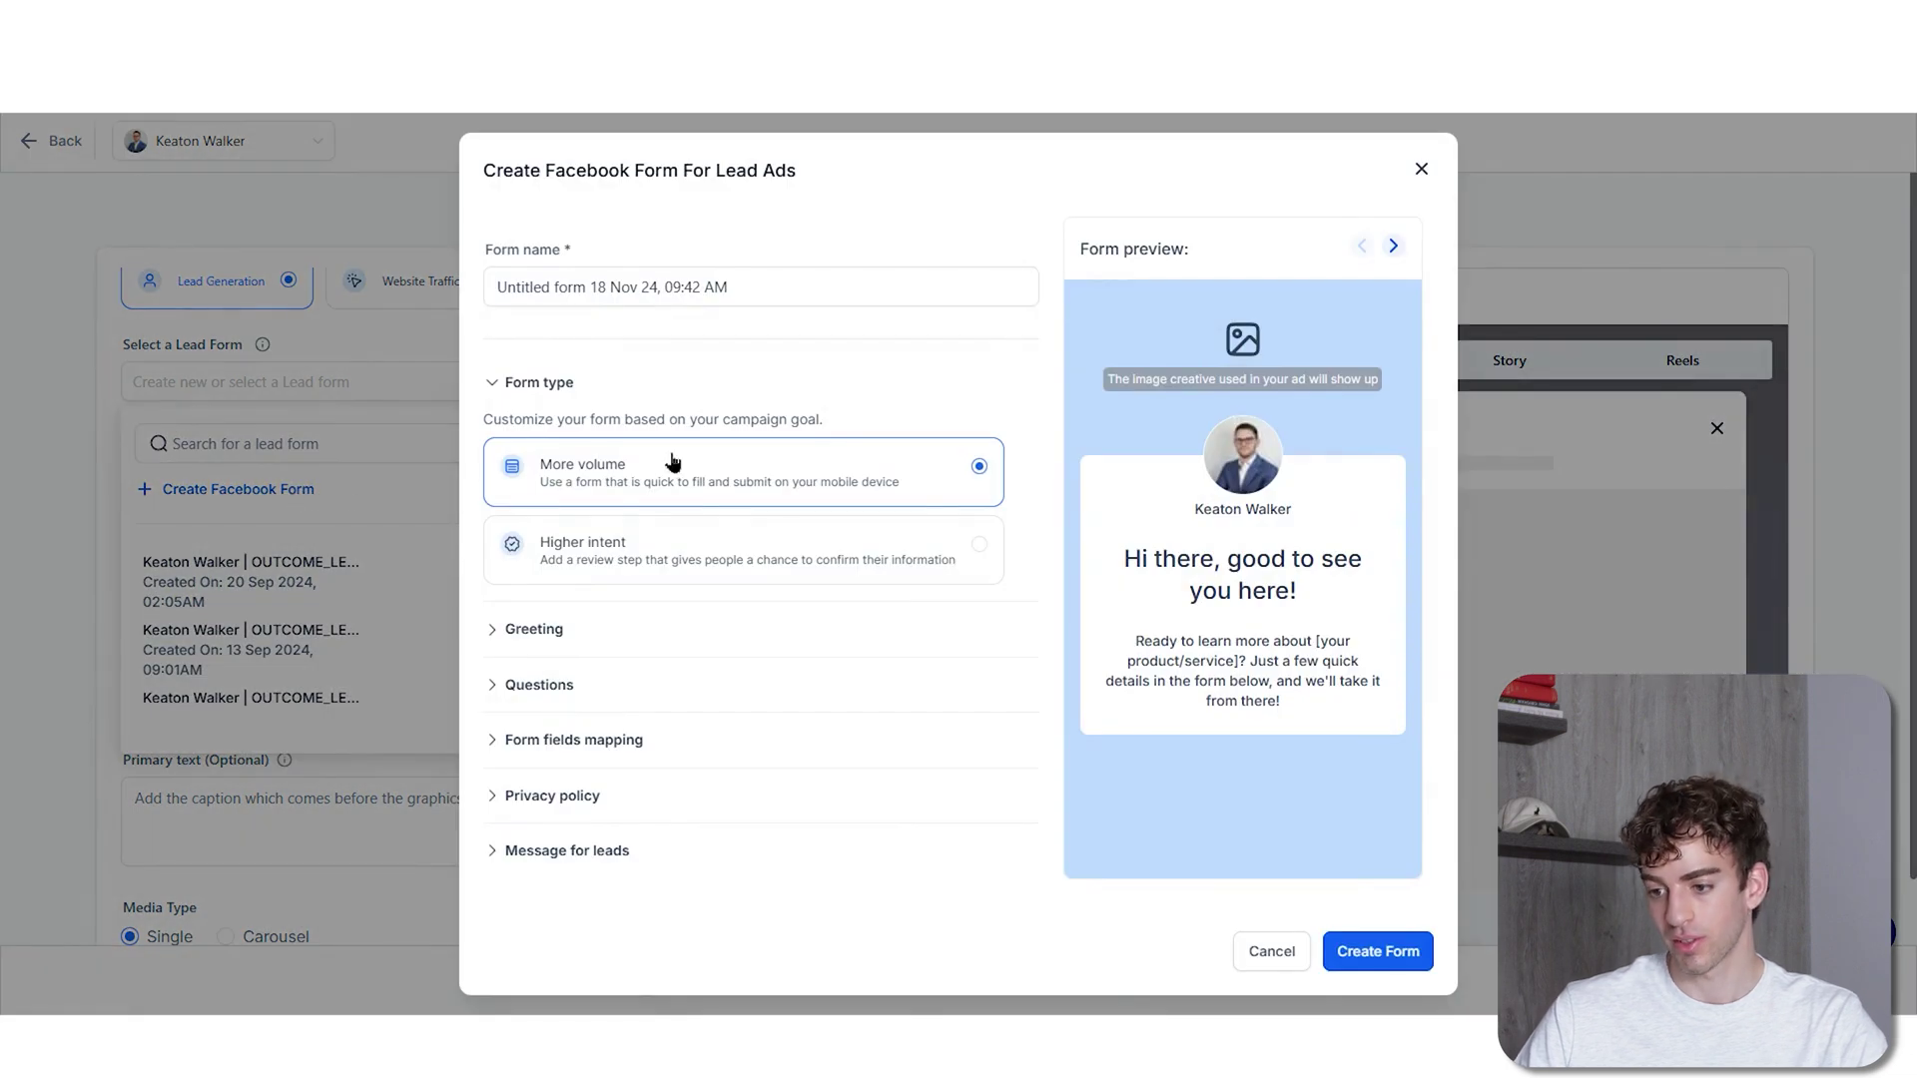
{"action": "left_click", "coordinate": [736, 474]}
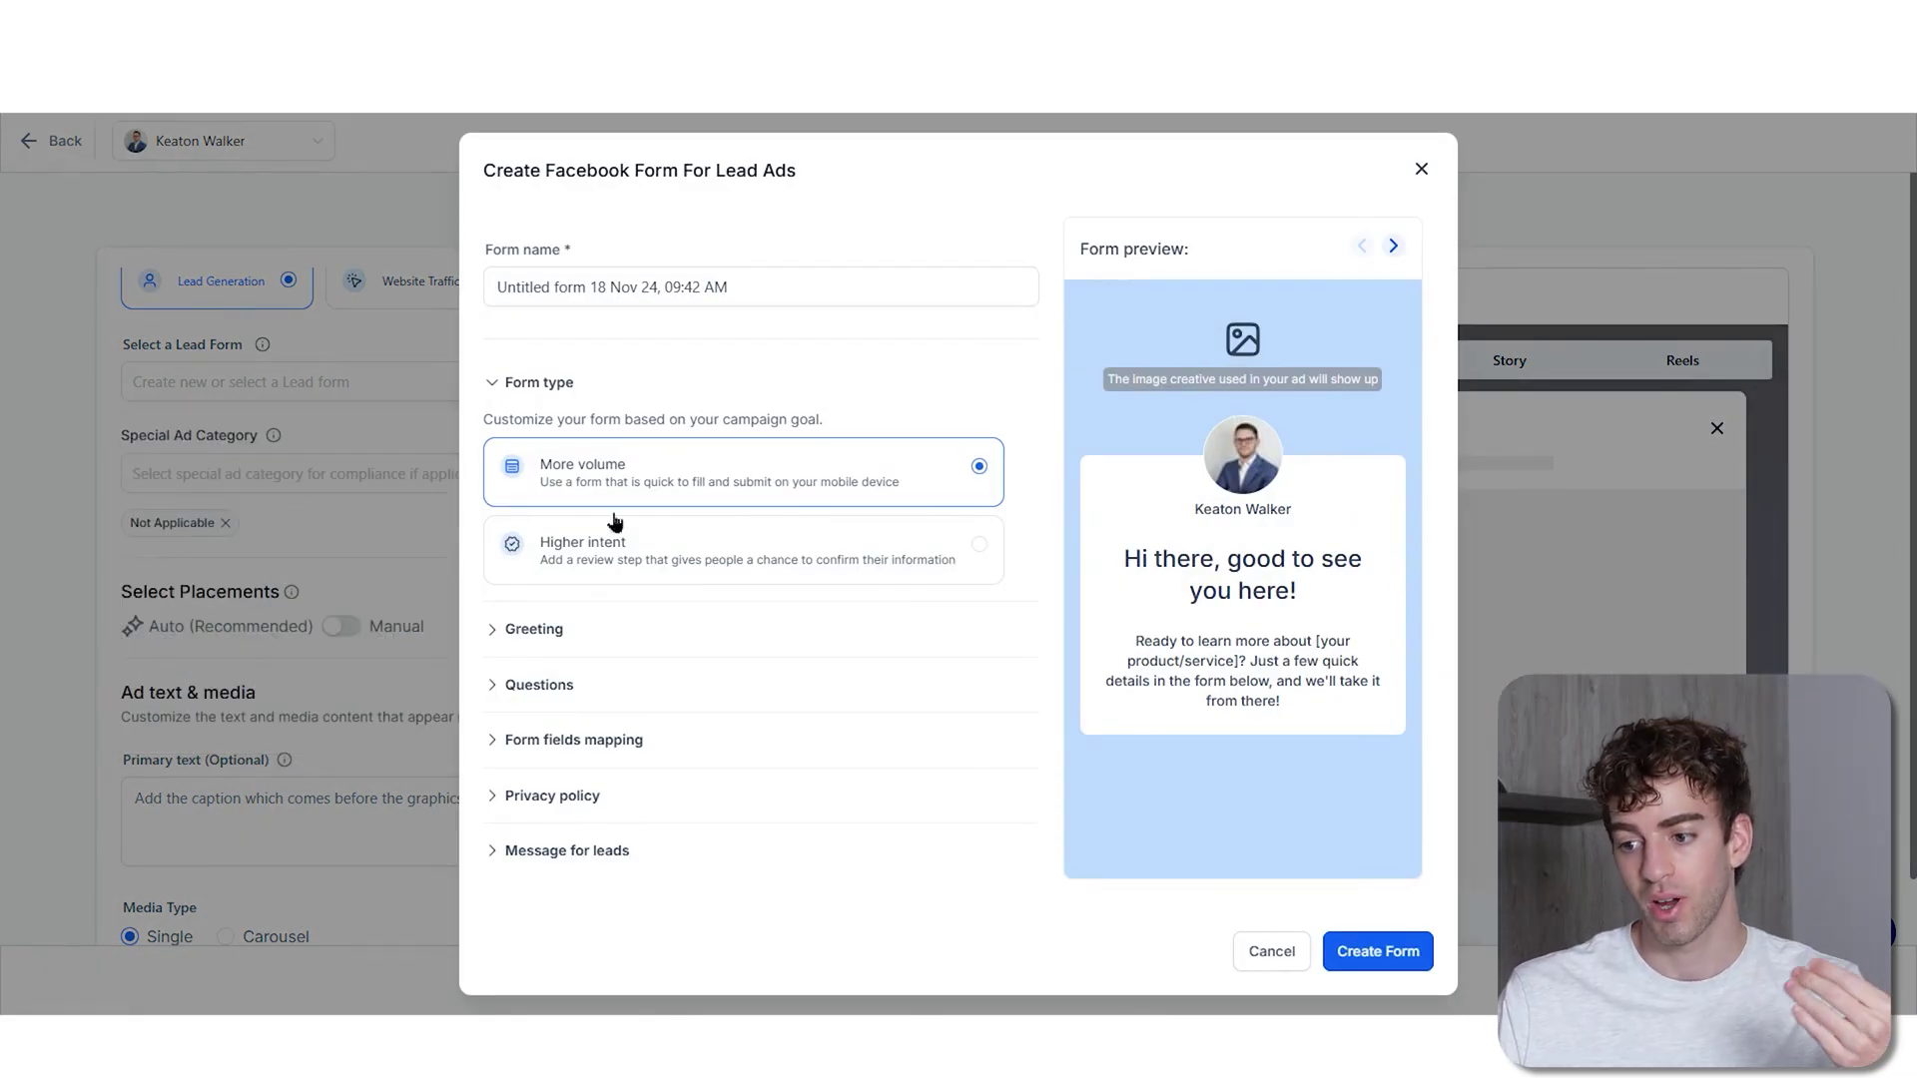
{"action": "left_click", "coordinate": [531, 639]}
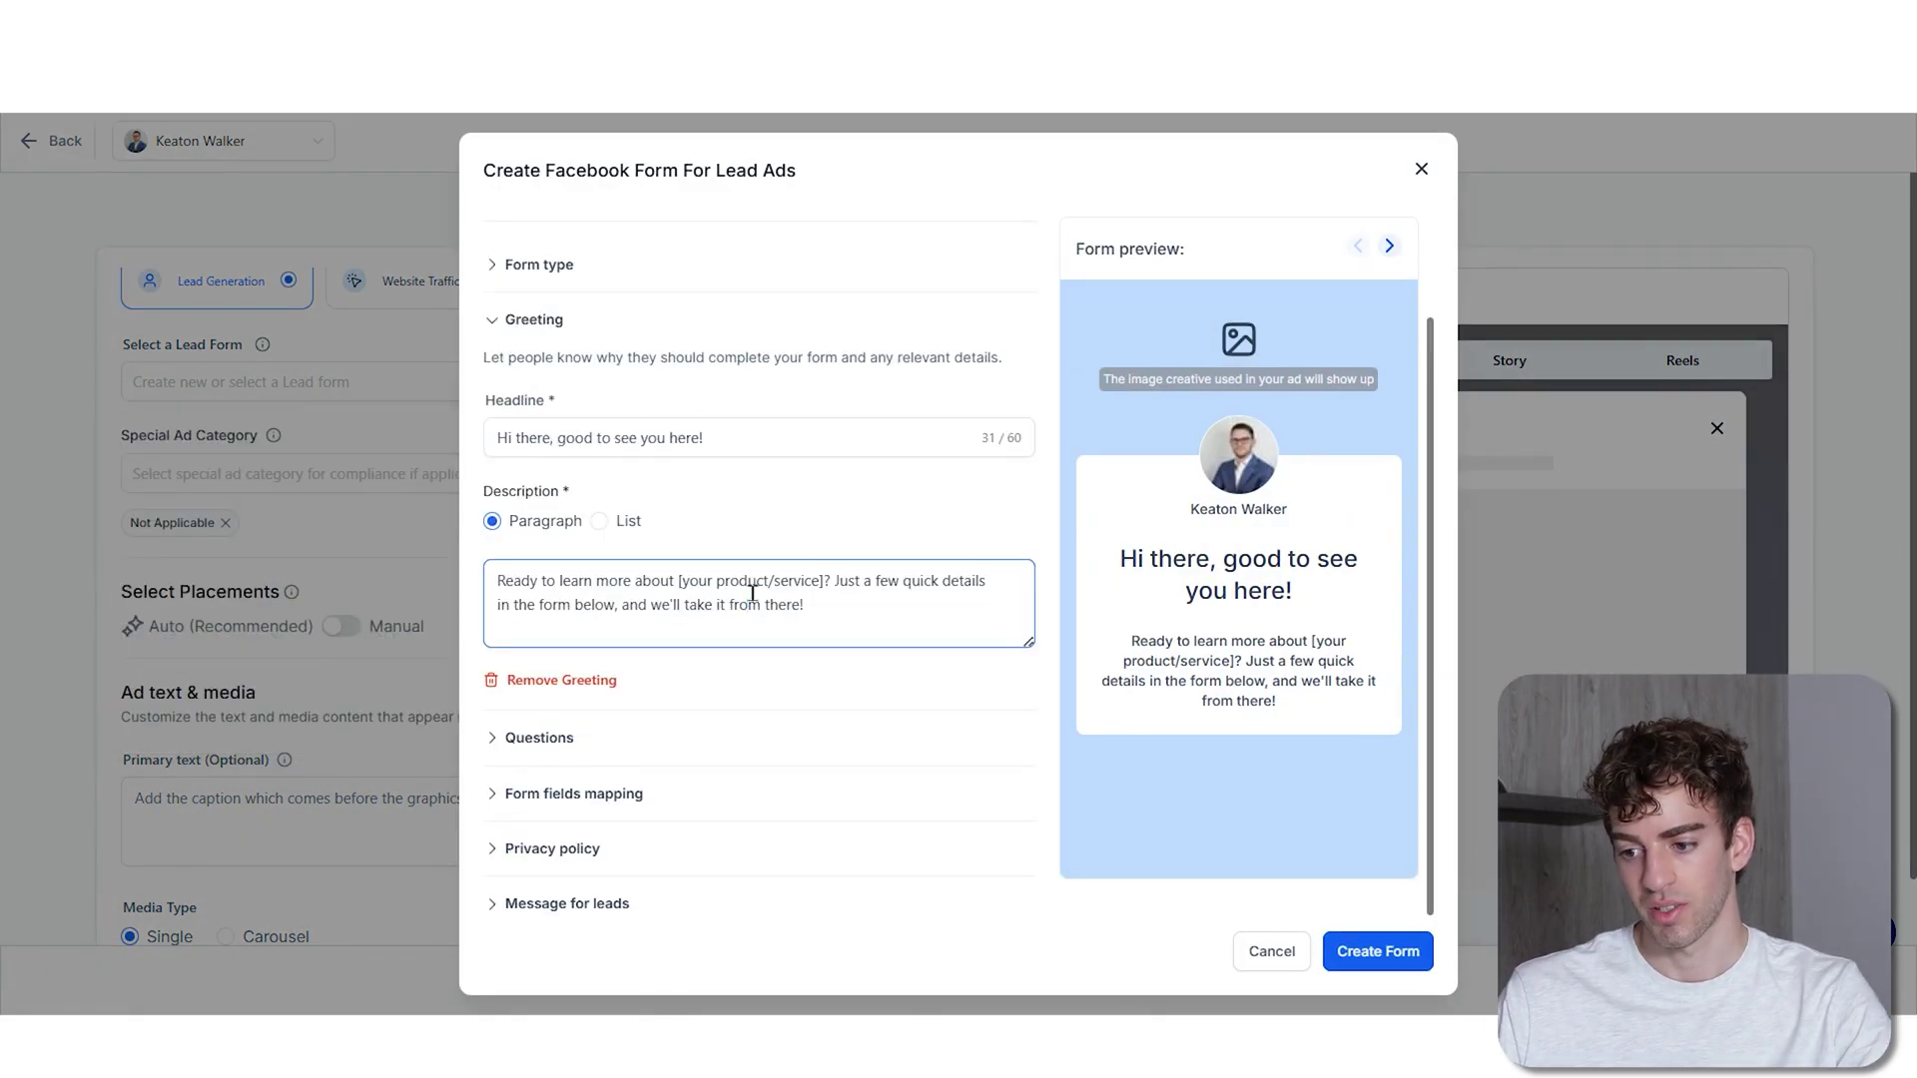
{"action": "left_click", "coordinate": [539, 738]}
{"action": "left_click", "coordinate": [627, 792]}
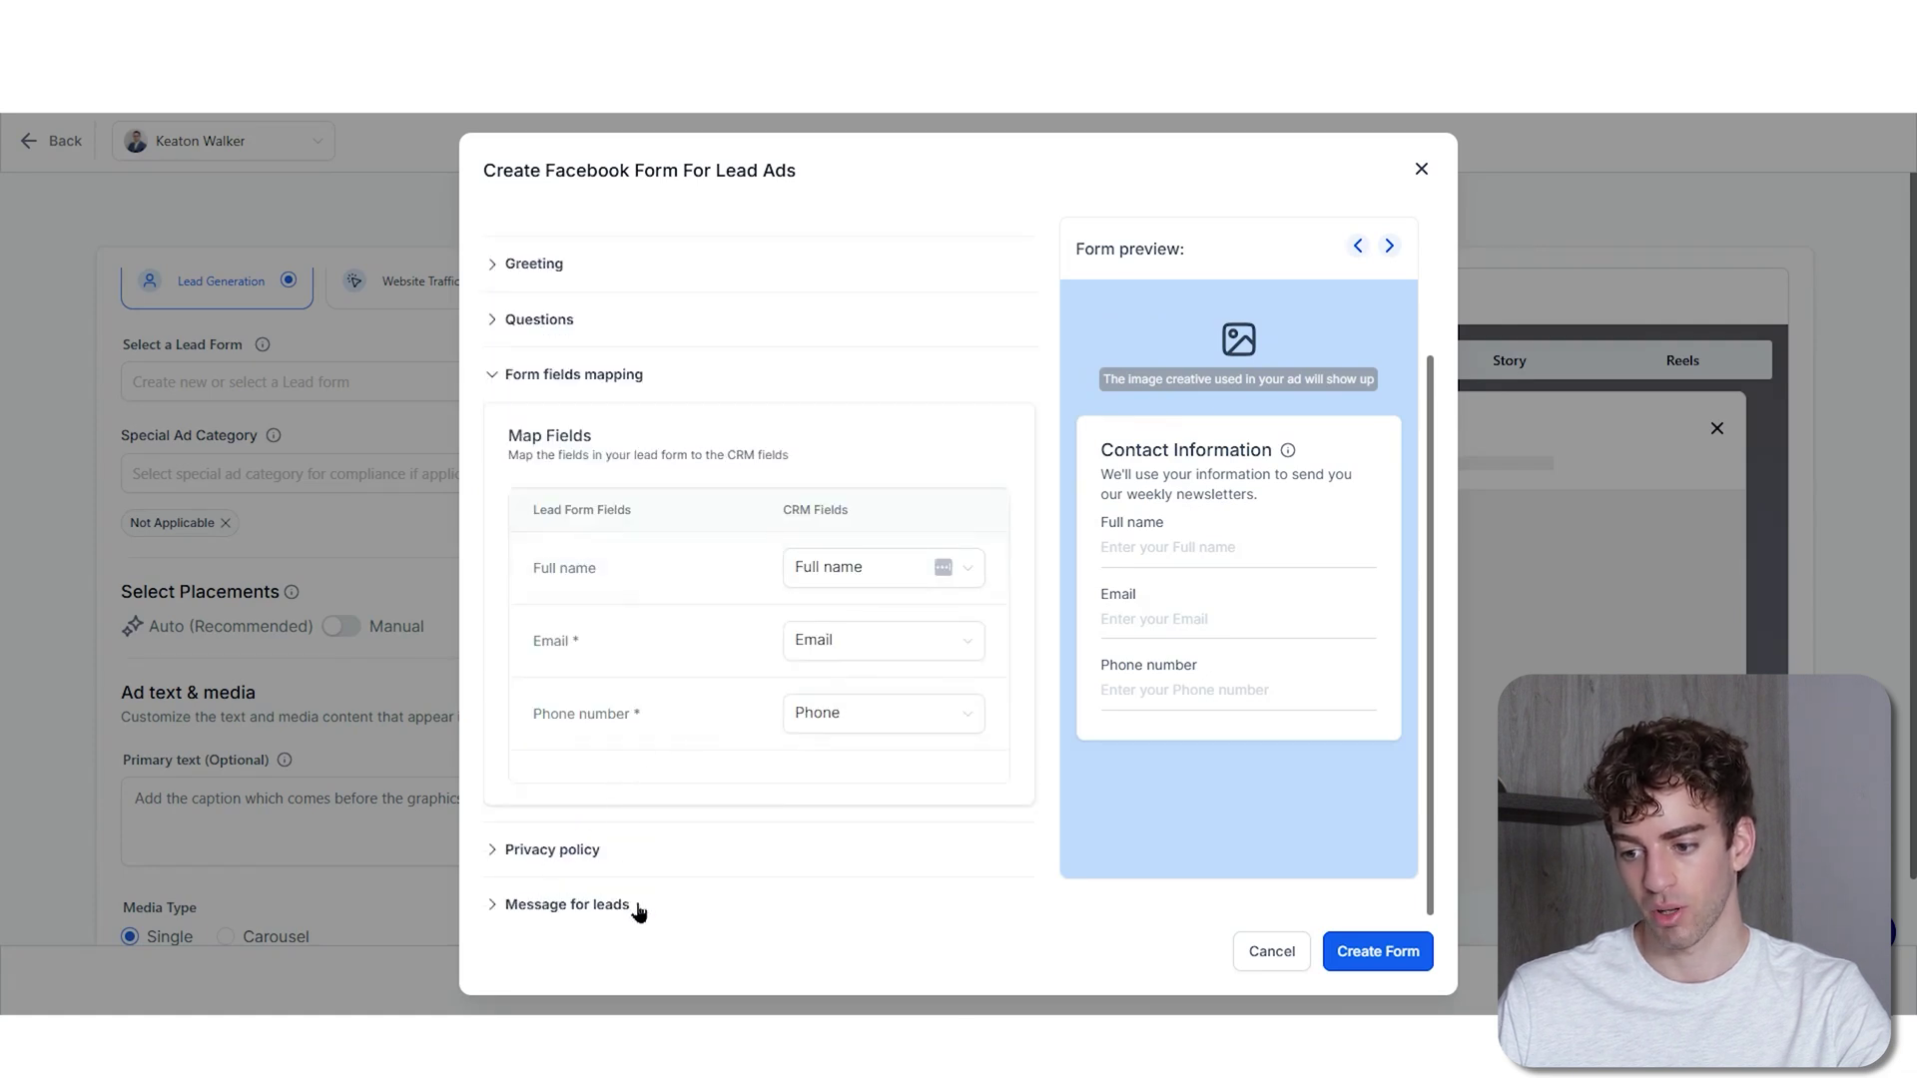
{"action": "left_click", "coordinate": [562, 910]}
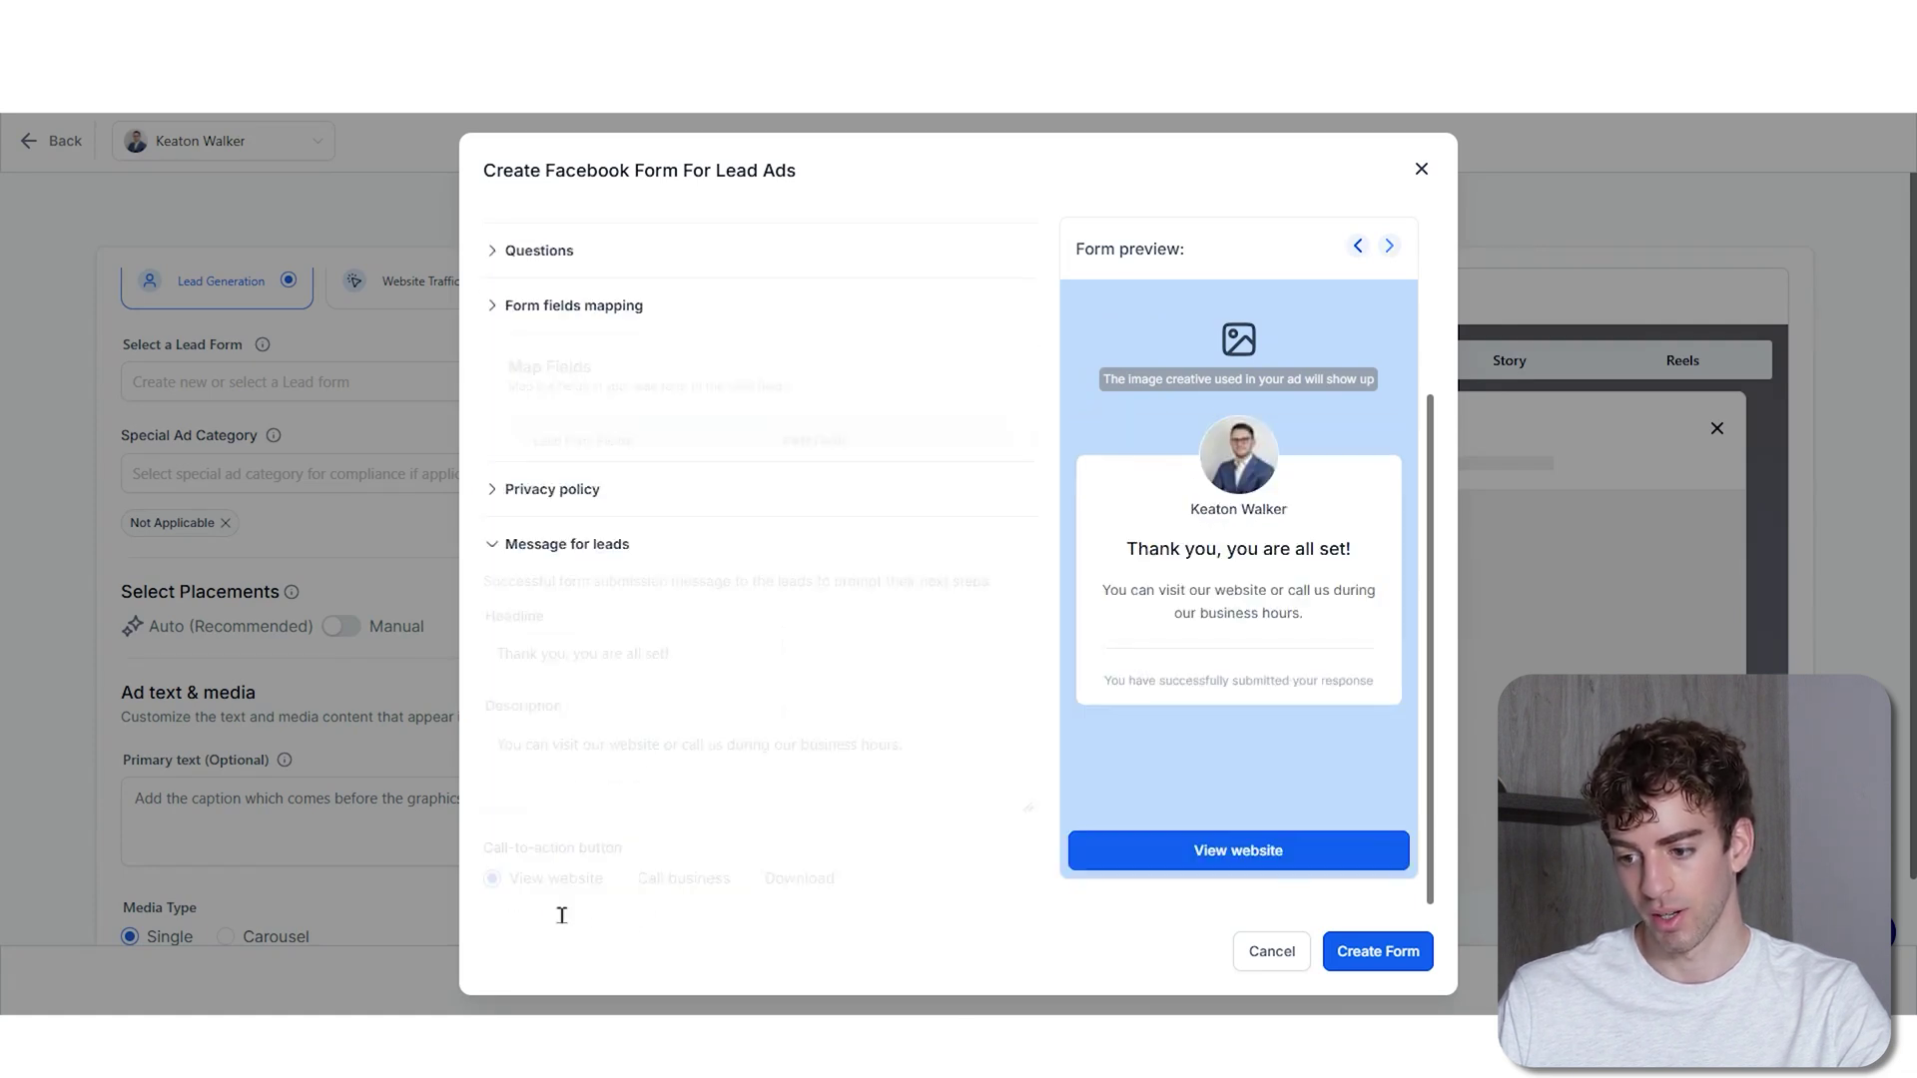
Page through the lead form preview from greeting to closing message, and use the $90 Acupuncture lead form for the campaign
{"action": "left_click", "coordinate": [1357, 246]}
{"action": "left_click", "coordinate": [1357, 246]}
{"action": "scroll", "coordinate": [1279, 475], "scroll_direction": "up", "scroll_amount": 3}
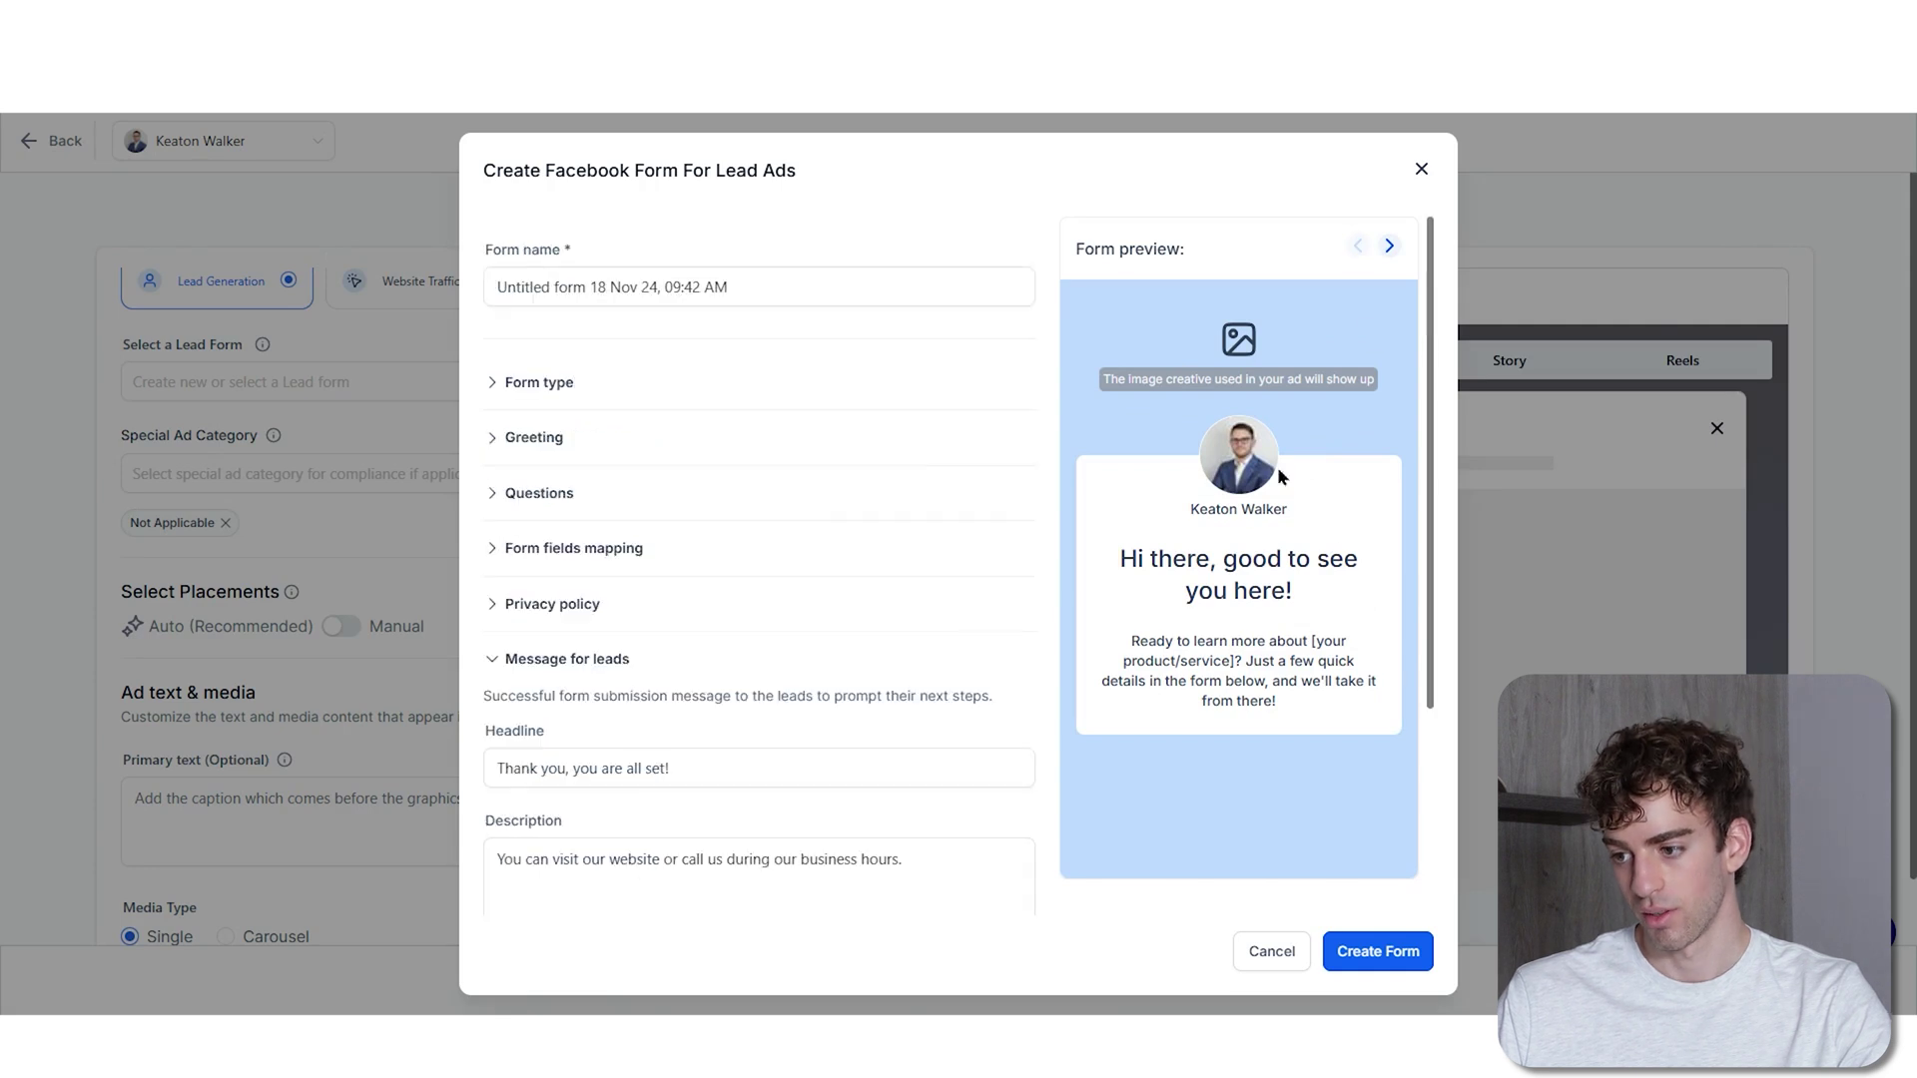
{"action": "left_click", "coordinate": [1388, 247]}
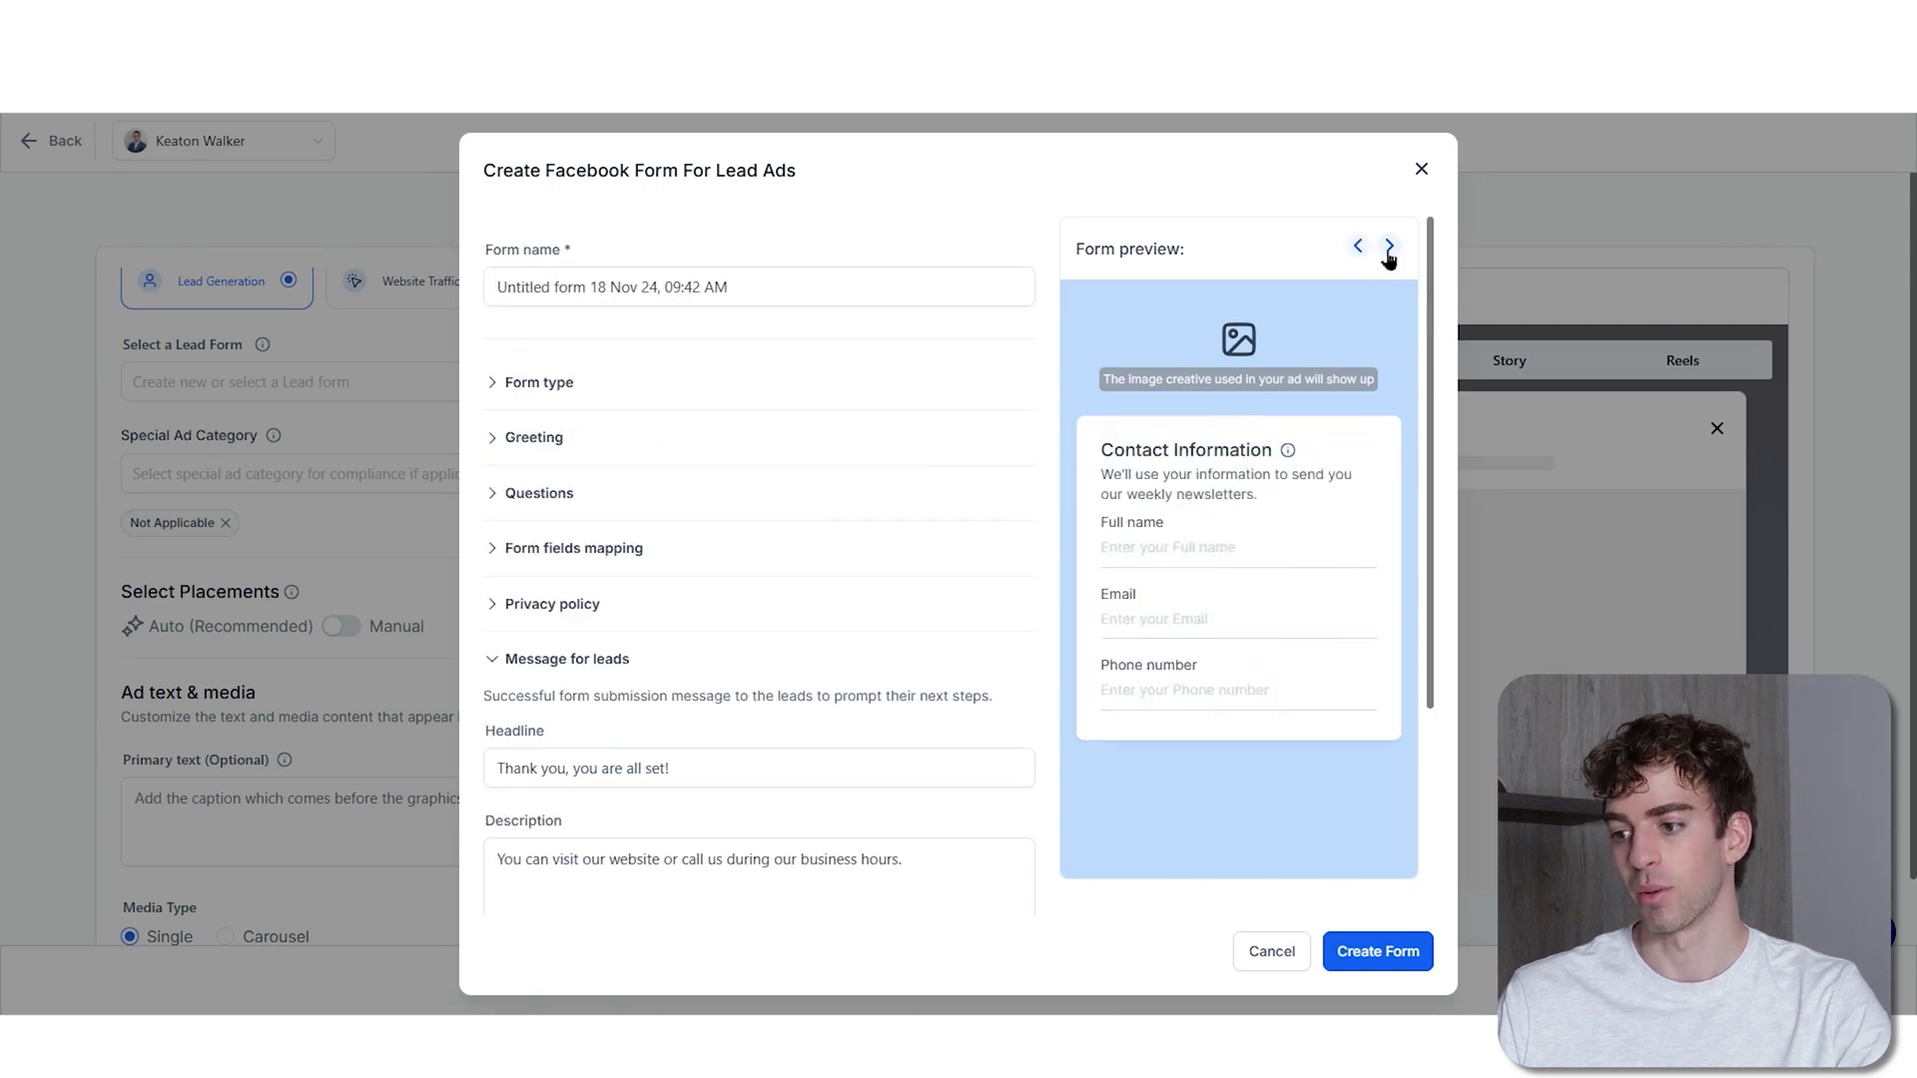
{"action": "left_click", "coordinate": [1388, 247]}
{"action": "left_click", "coordinate": [1388, 248]}
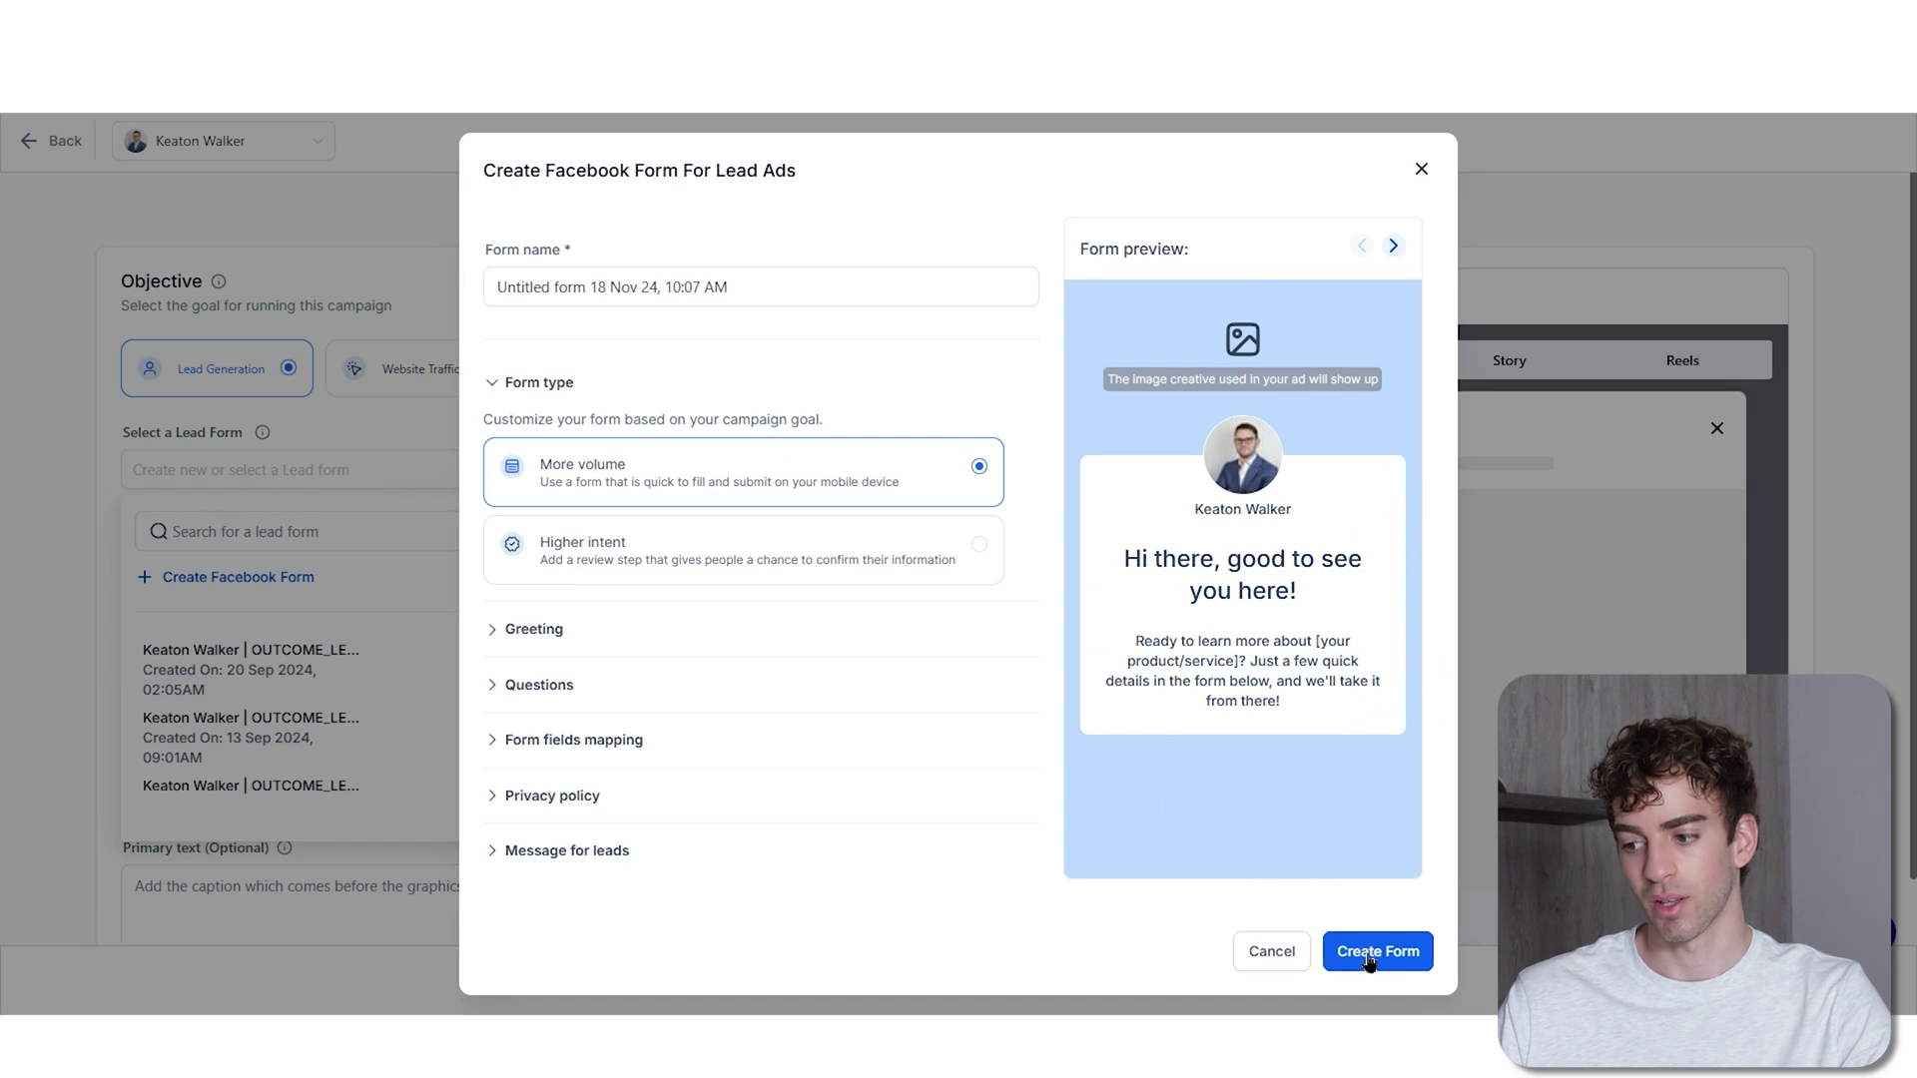
{"action": "left_click", "coordinate": [1373, 951]}
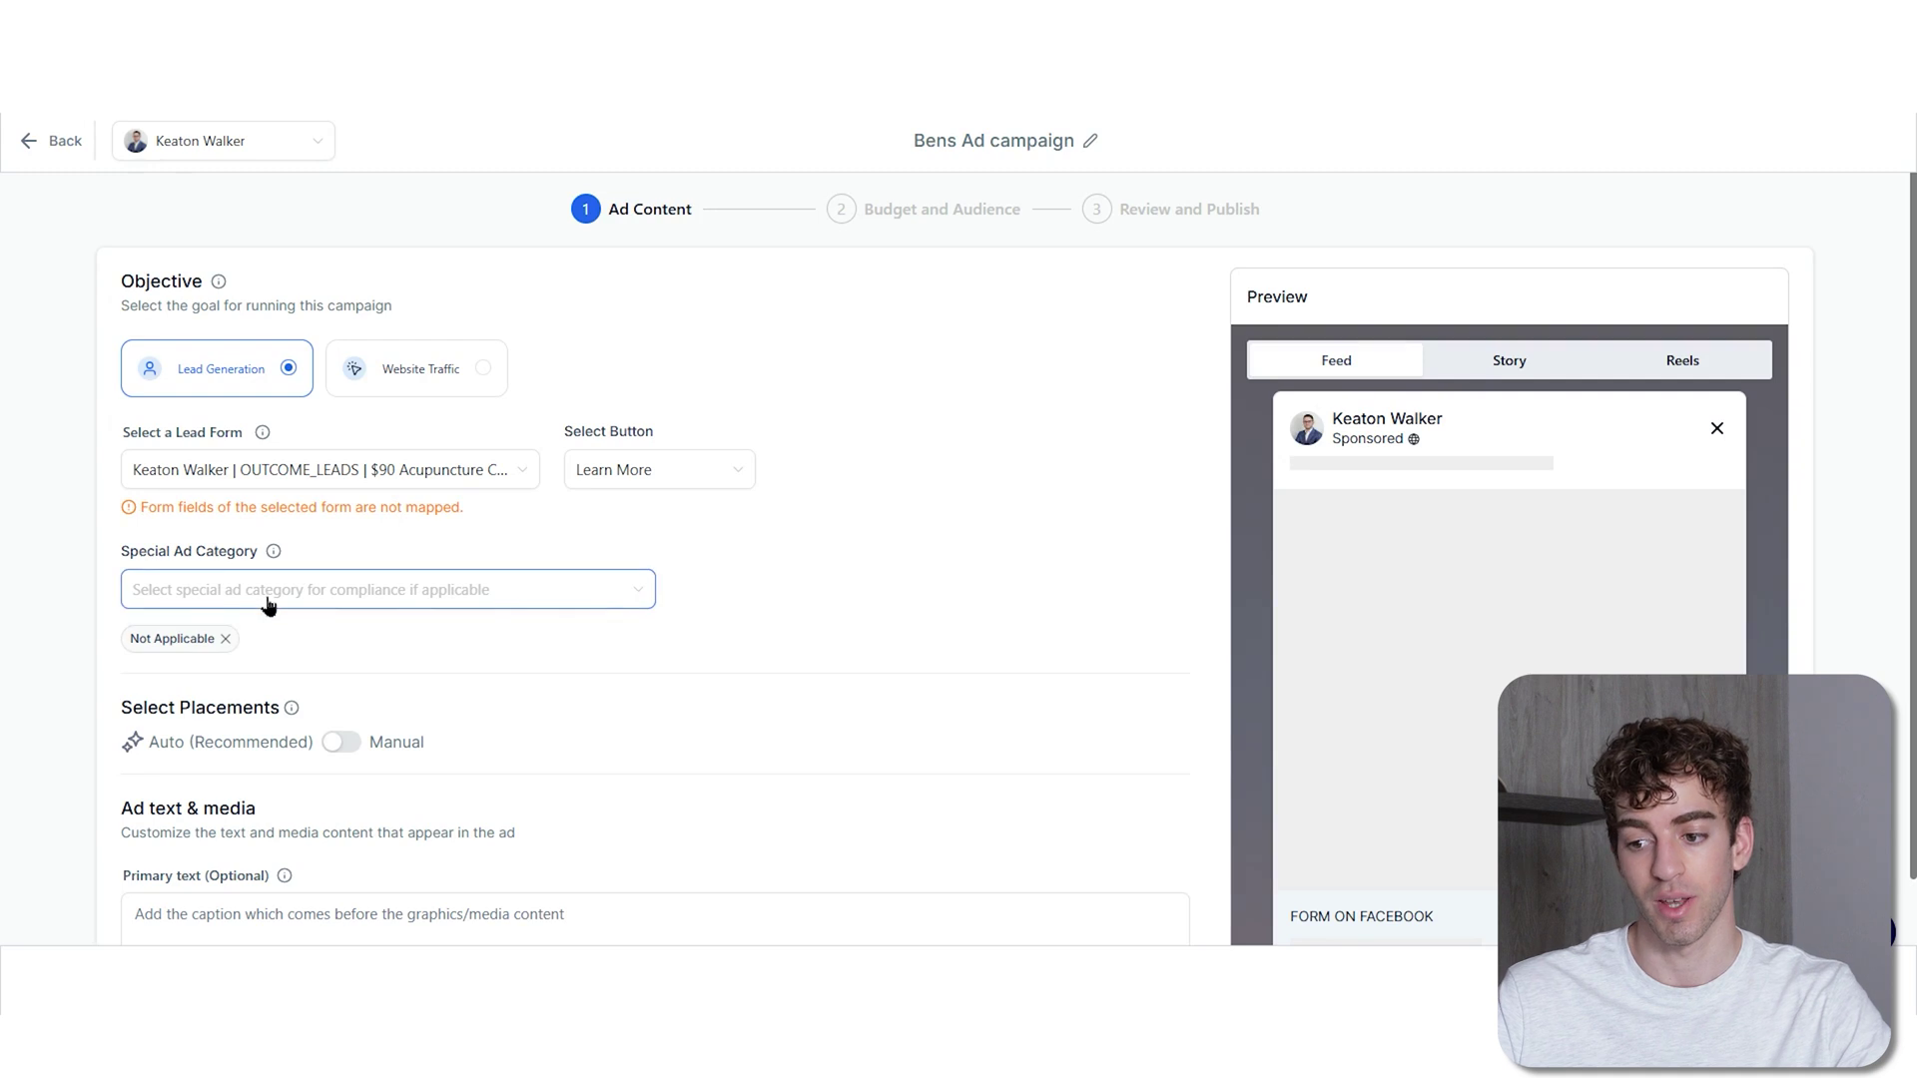
Switch the ad placements to manual with all Facebook, Instagram and Messenger positions selected
{"action": "scroll", "coordinate": [266, 603], "scroll_direction": "down", "scroll_amount": 3}
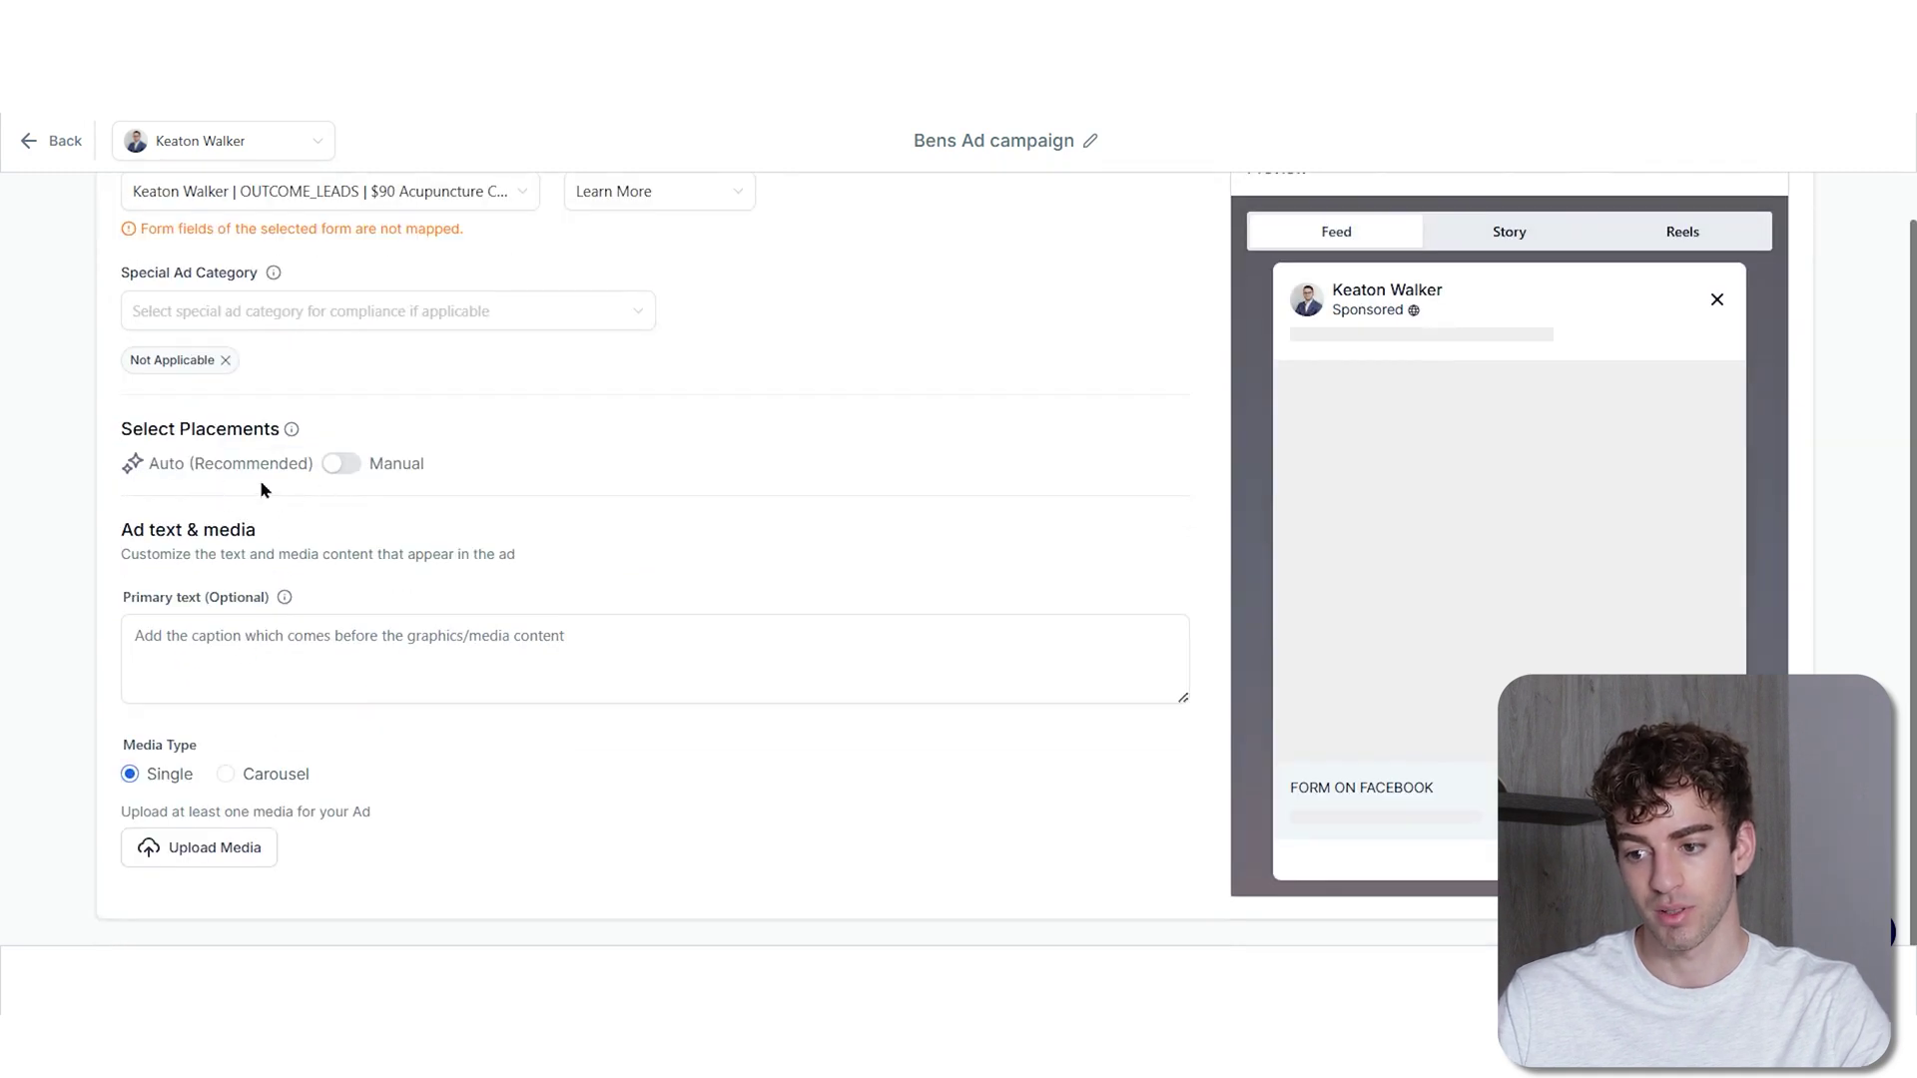
{"action": "left_click", "coordinate": [334, 469]}
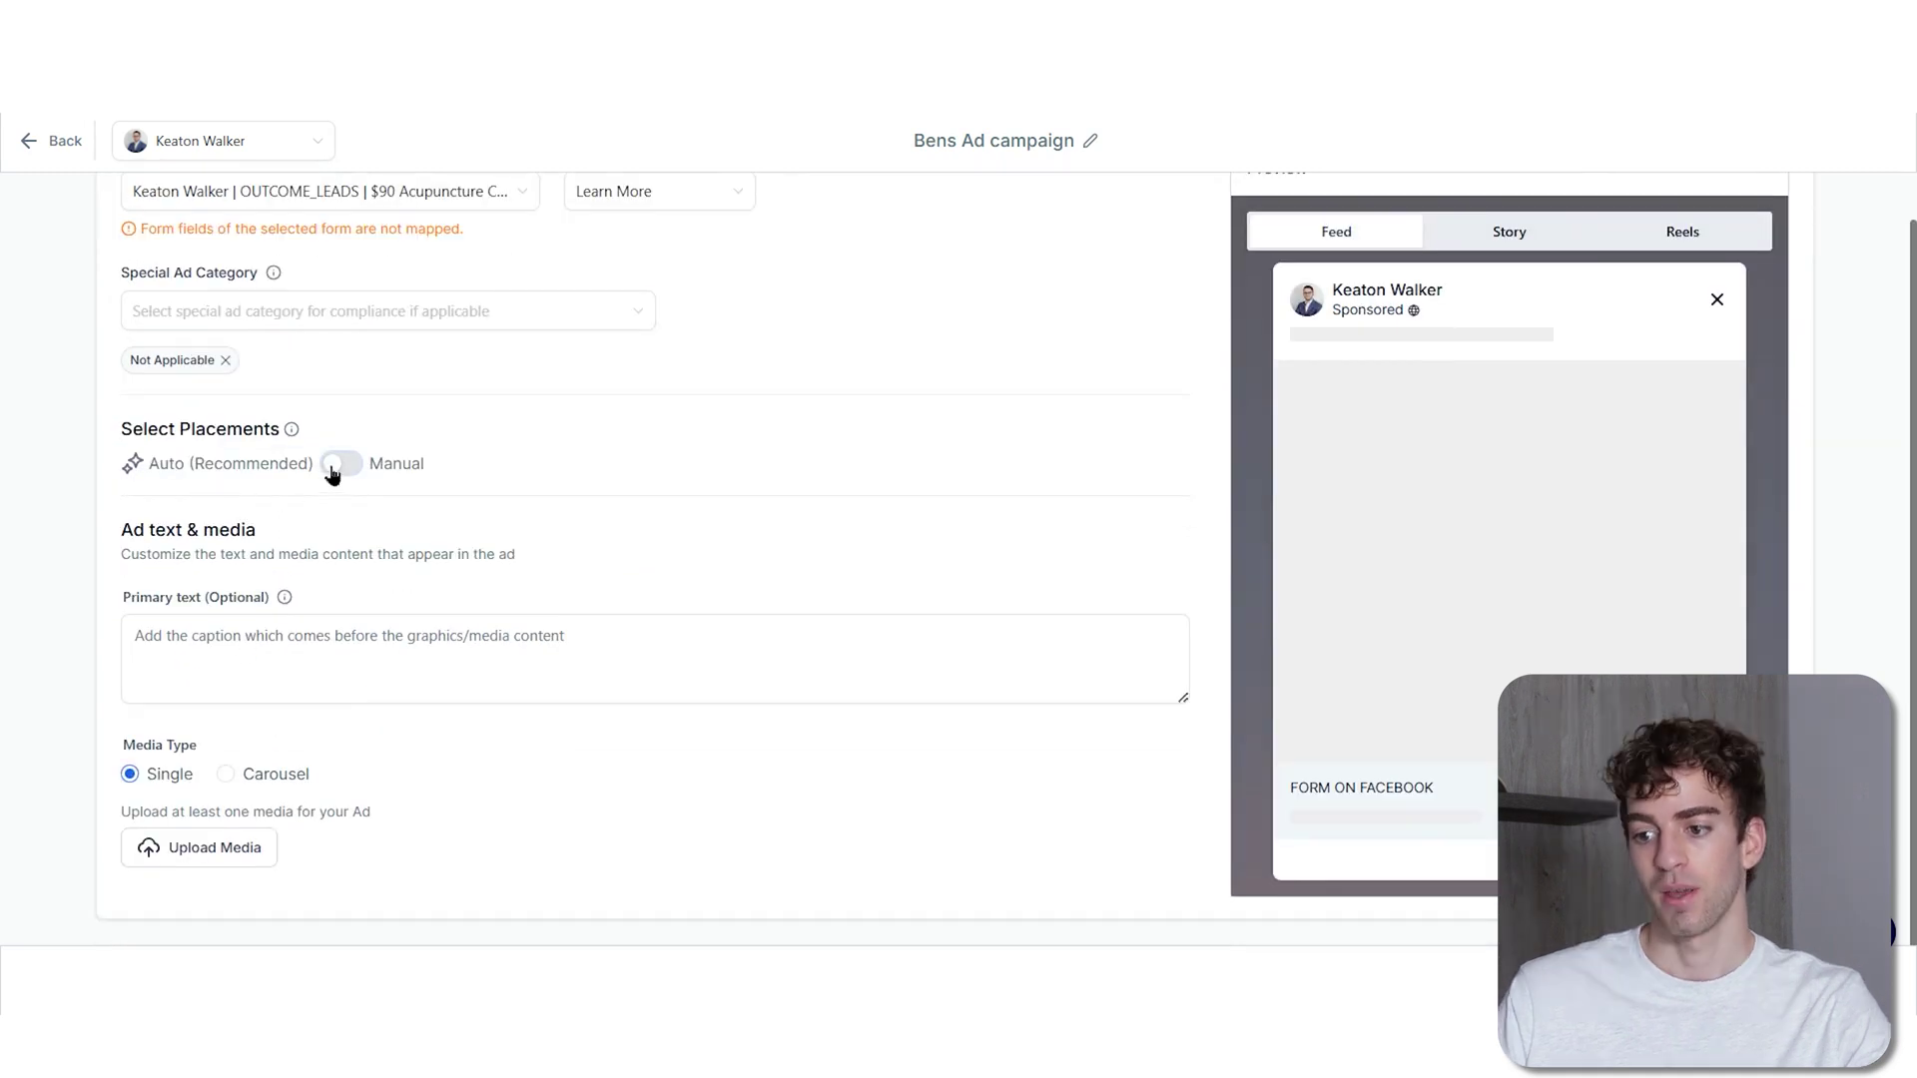
{"action": "scroll", "coordinate": [226, 597], "scroll_direction": "down", "scroll_amount": 1}
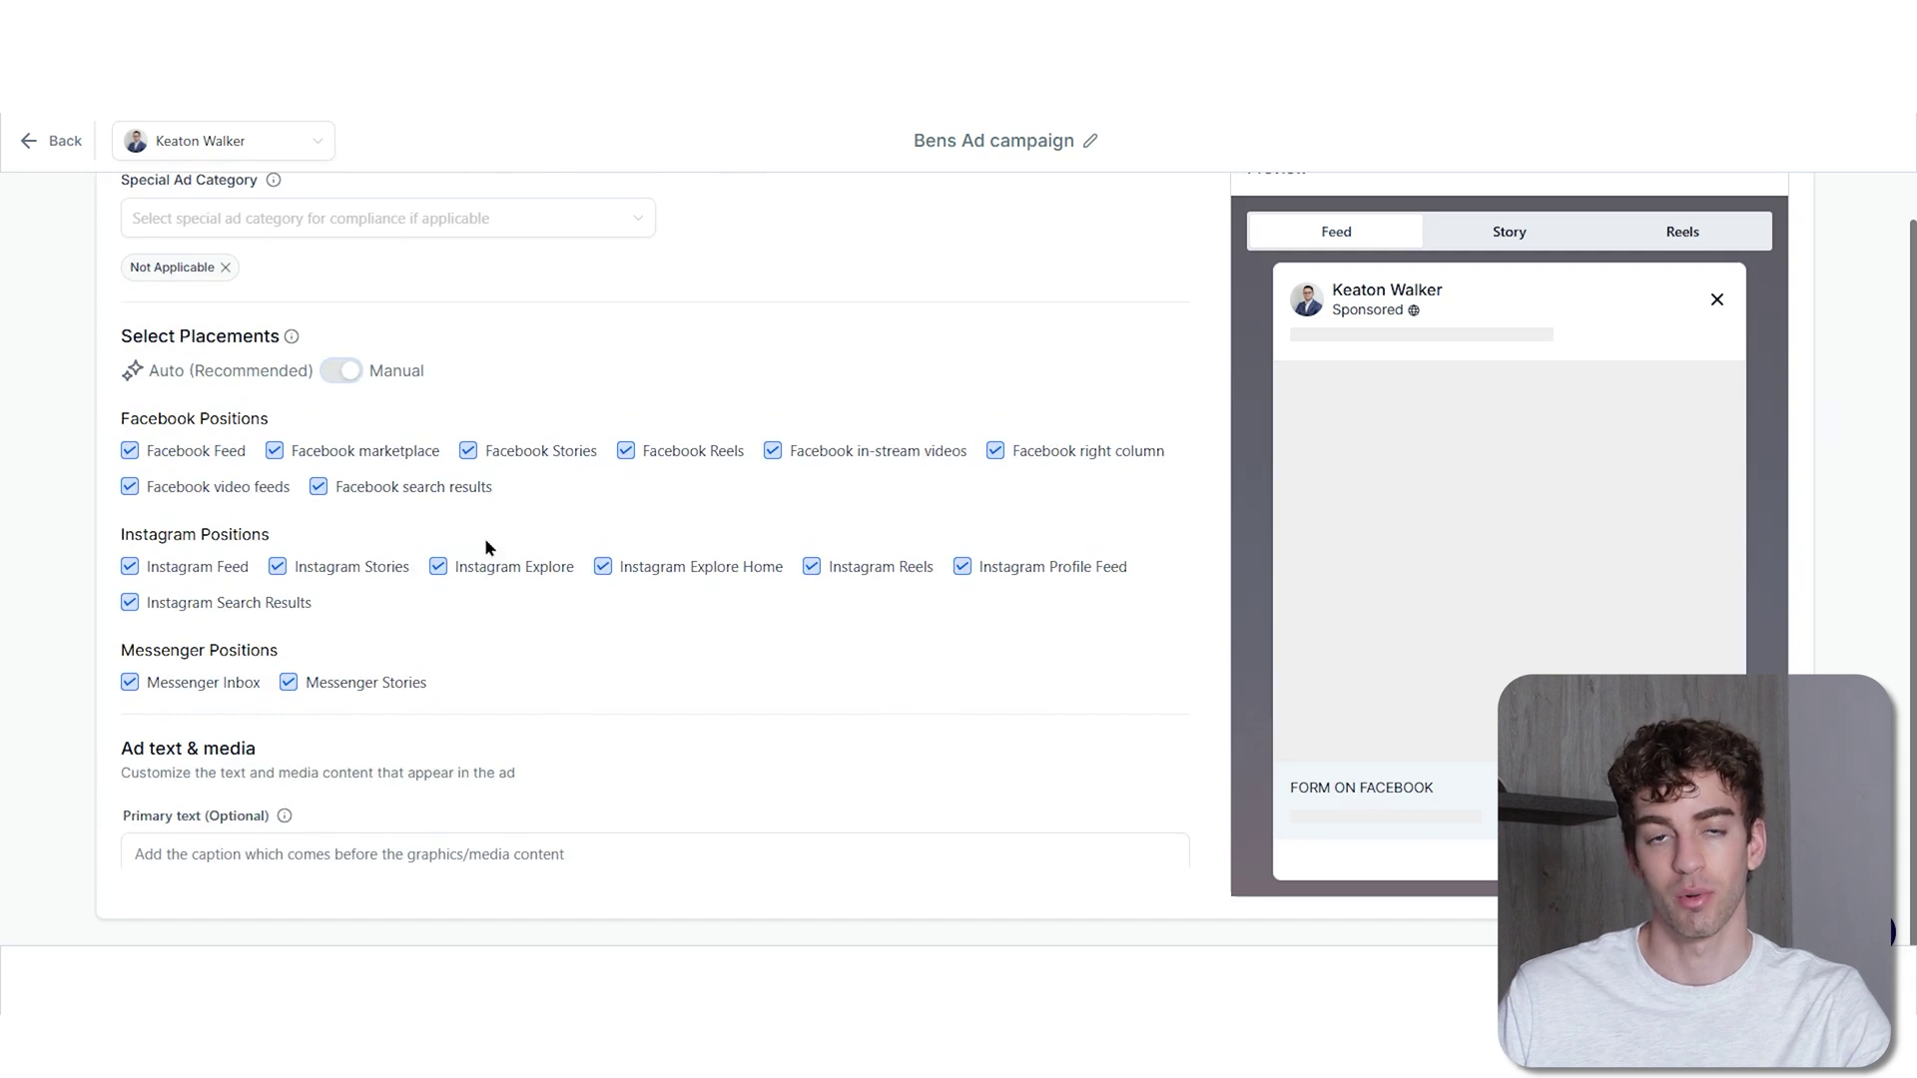
{"action": "scroll", "coordinate": [504, 541], "scroll_direction": "down", "scroll_amount": 2}
Enter "hello" as the ad's primary text and add maxresdefault (1).webp as its media with the Single media type
{"action": "left_click", "coordinate": [214, 579]}
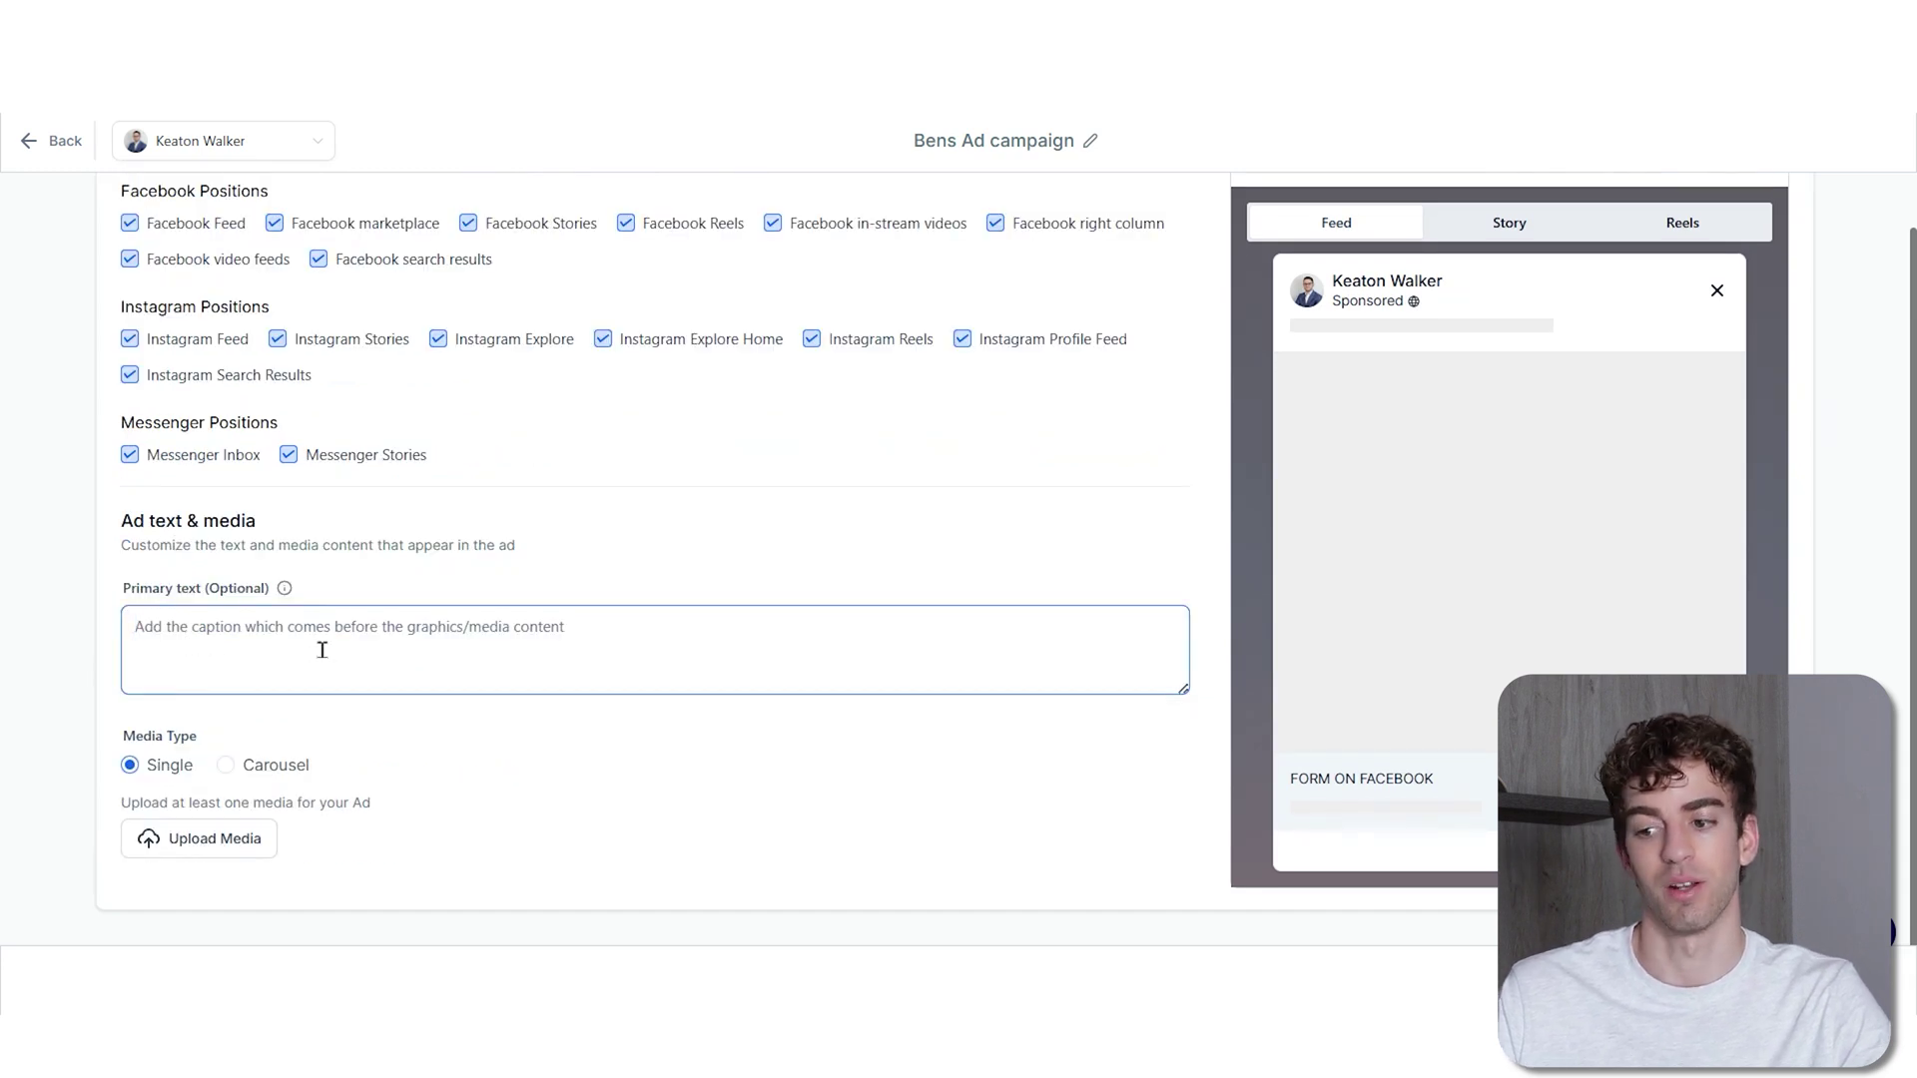
{"action": "type", "text": "hello"}
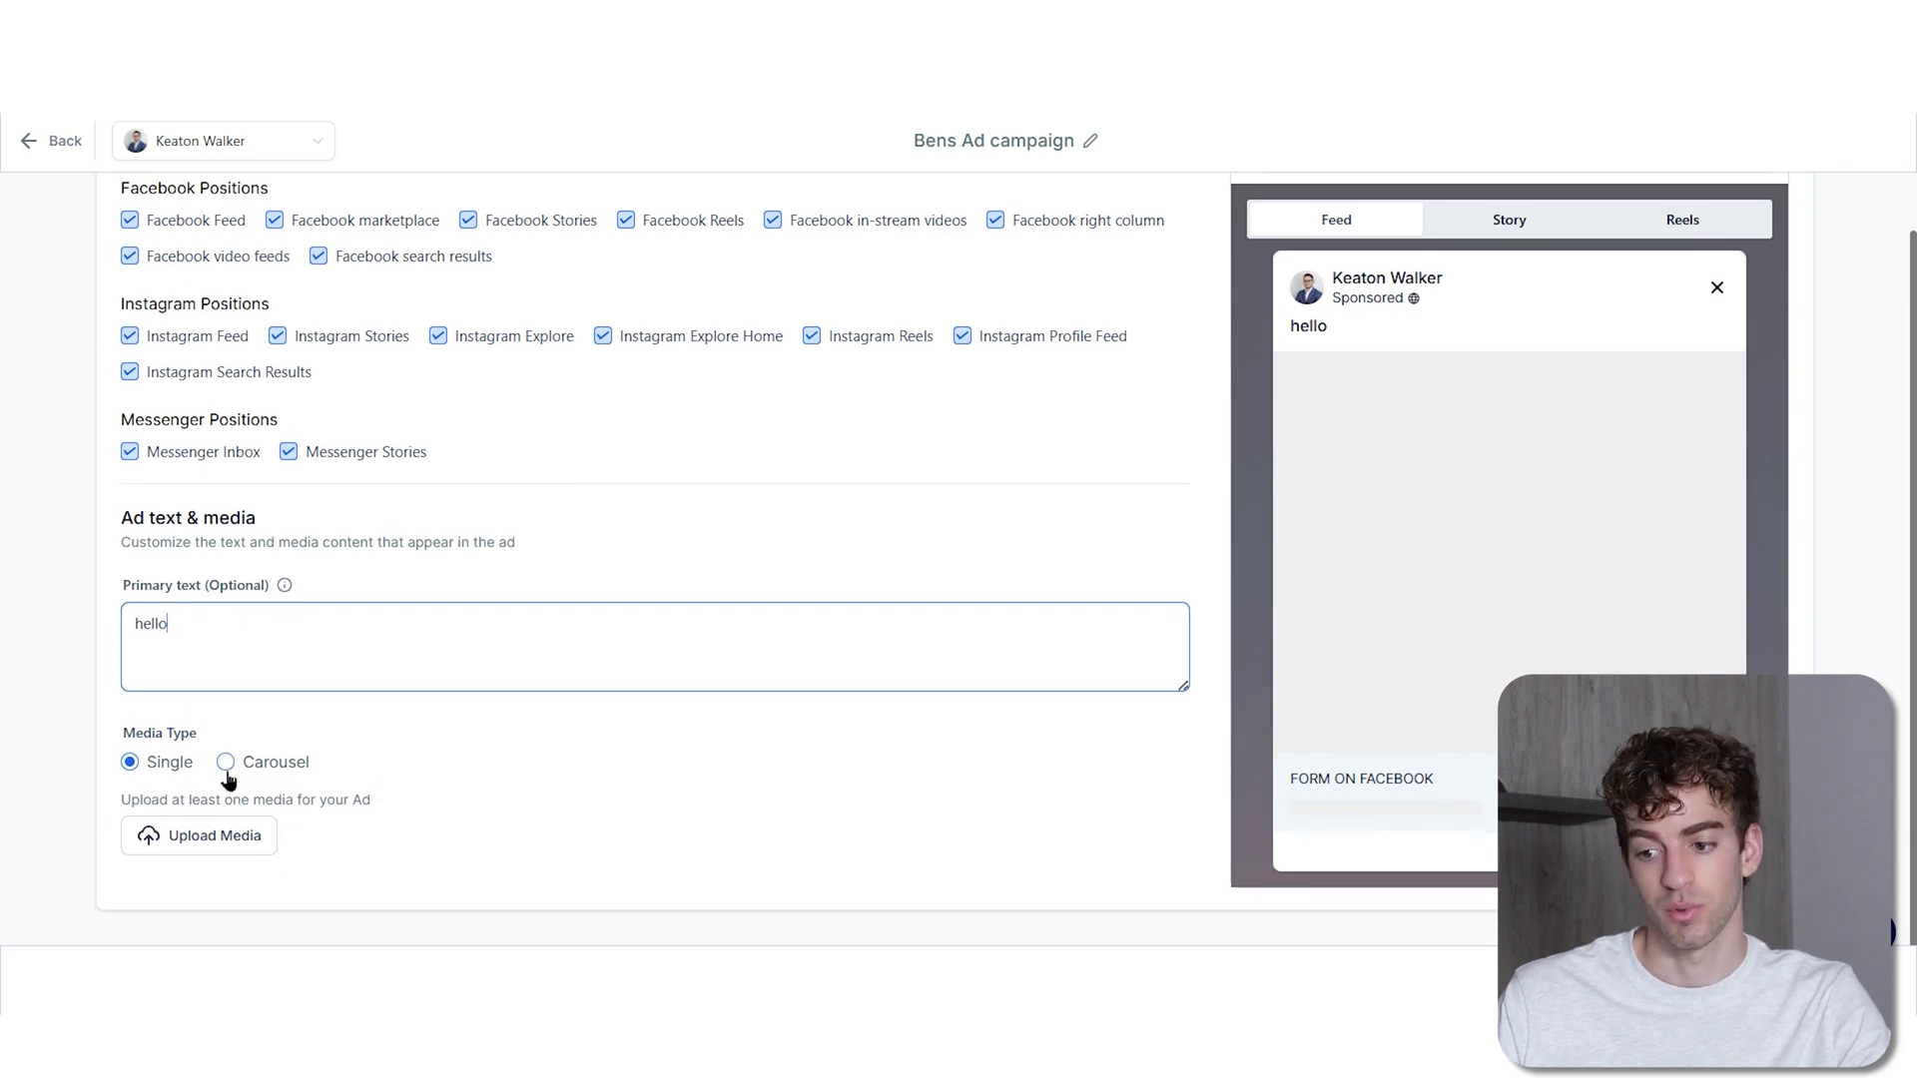
{"action": "left_click", "coordinate": [226, 766]}
{"action": "left_click", "coordinate": [130, 764]}
{"action": "left_click", "coordinate": [214, 835]}
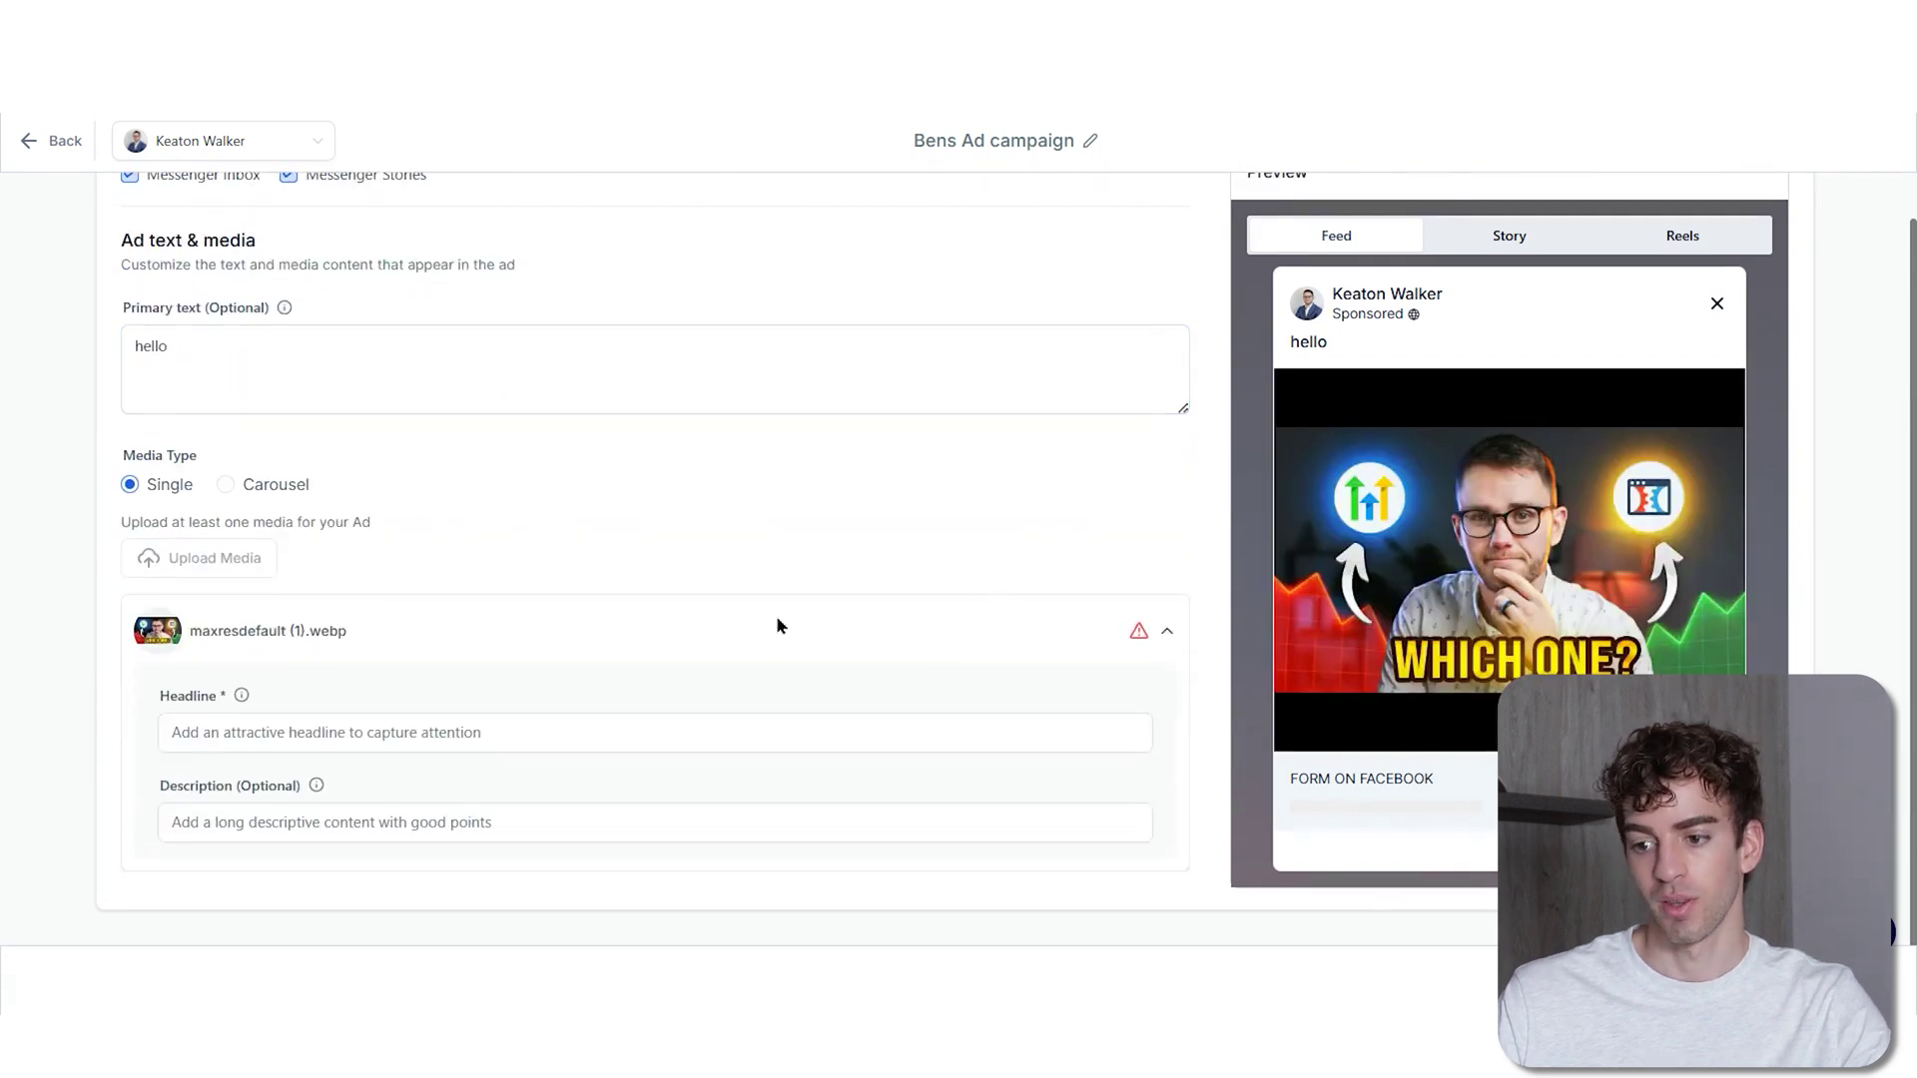
Set the ad's headline to "Headline" and its description to "Description", and continue to the budget and audience stage
{"action": "left_click", "coordinate": [177, 741]}
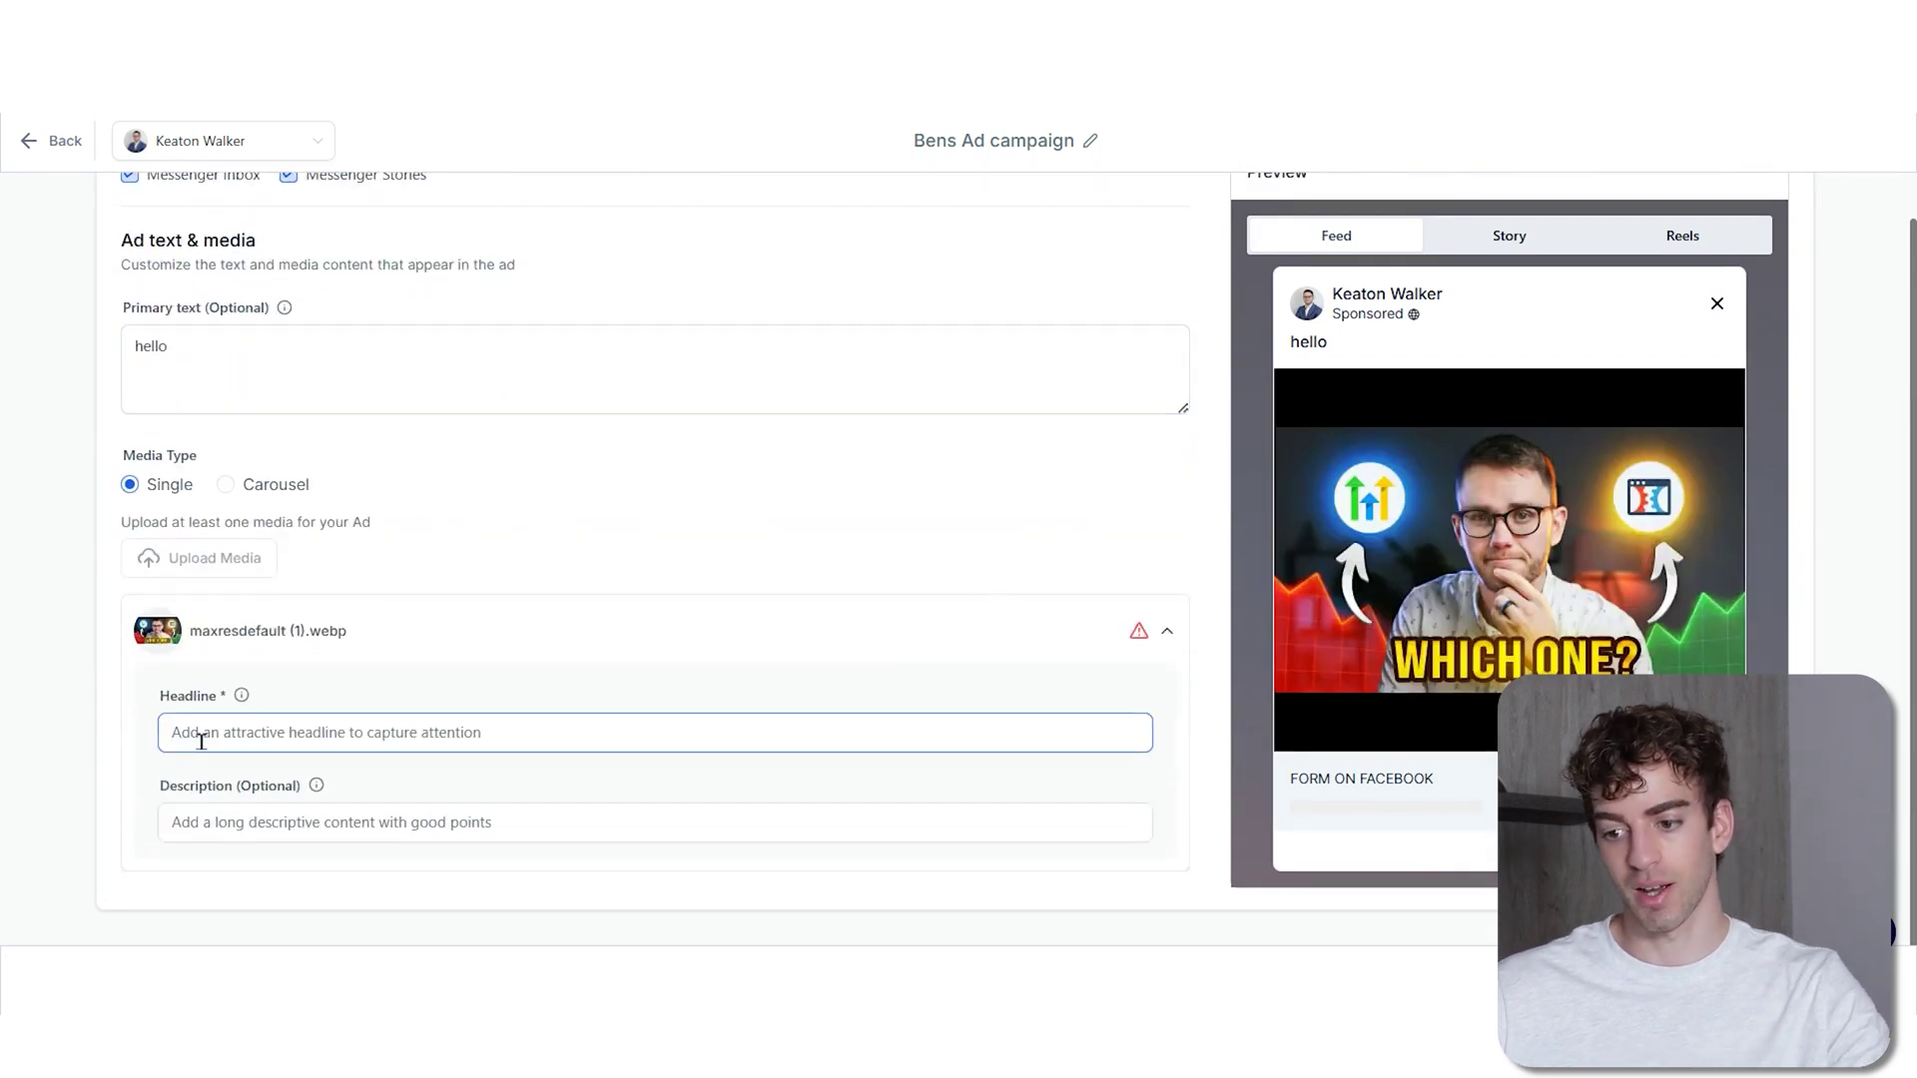
{"action": "type", "text": "Headline"}
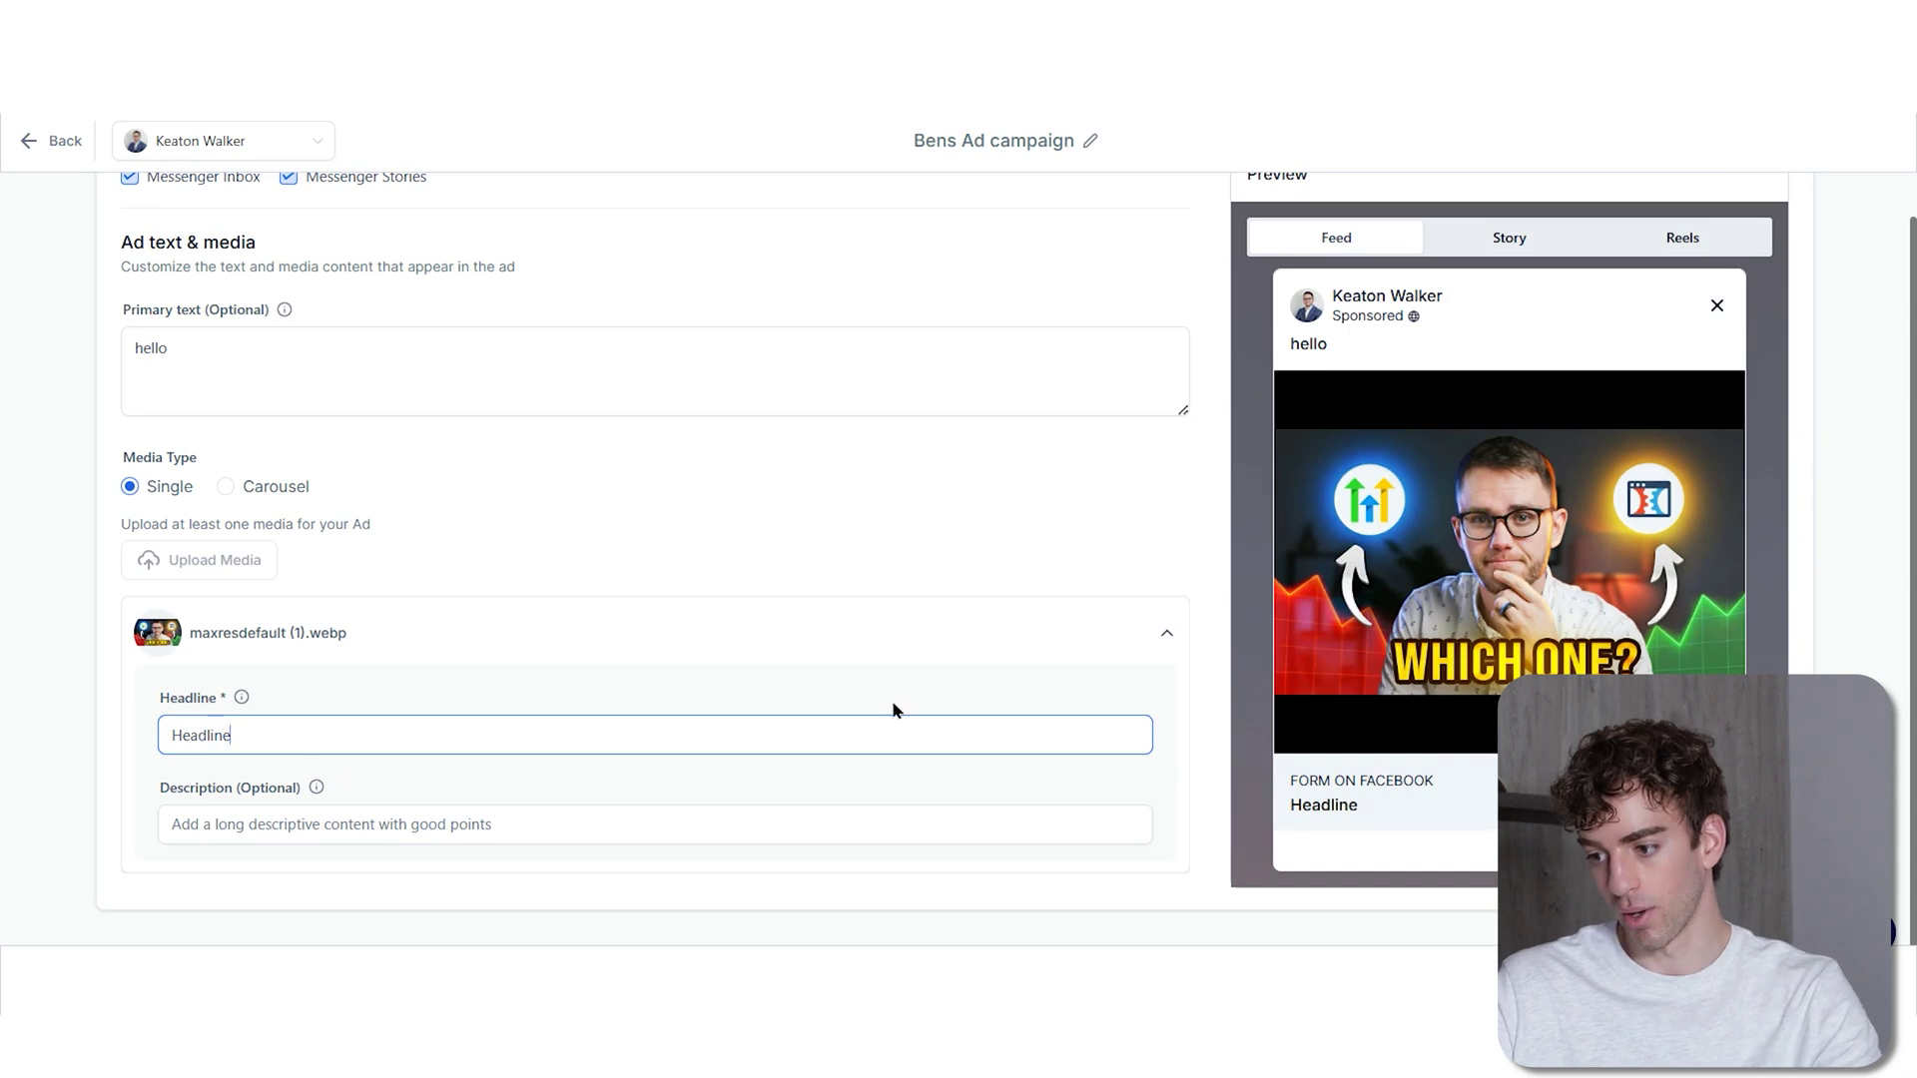
{"action": "left_click", "coordinate": [230, 827]}
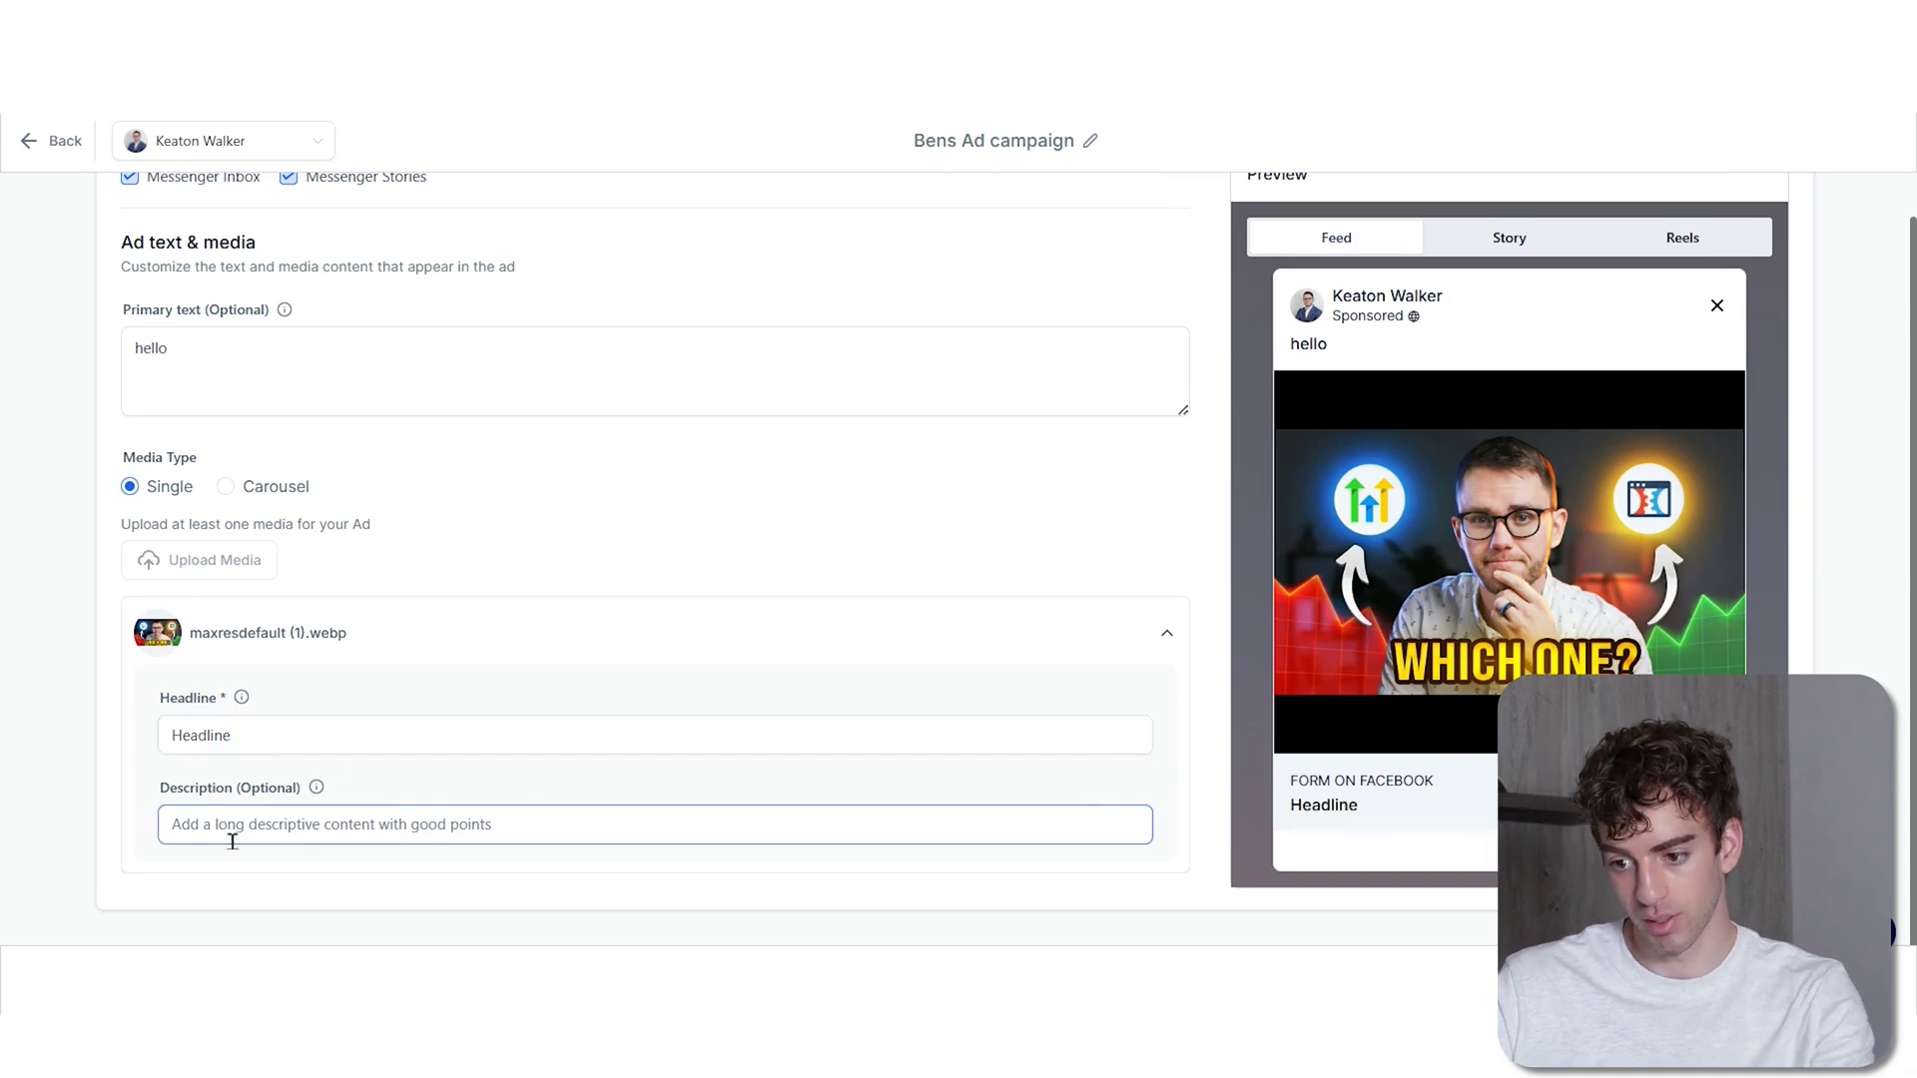
{"action": "type", "text": "Description"}
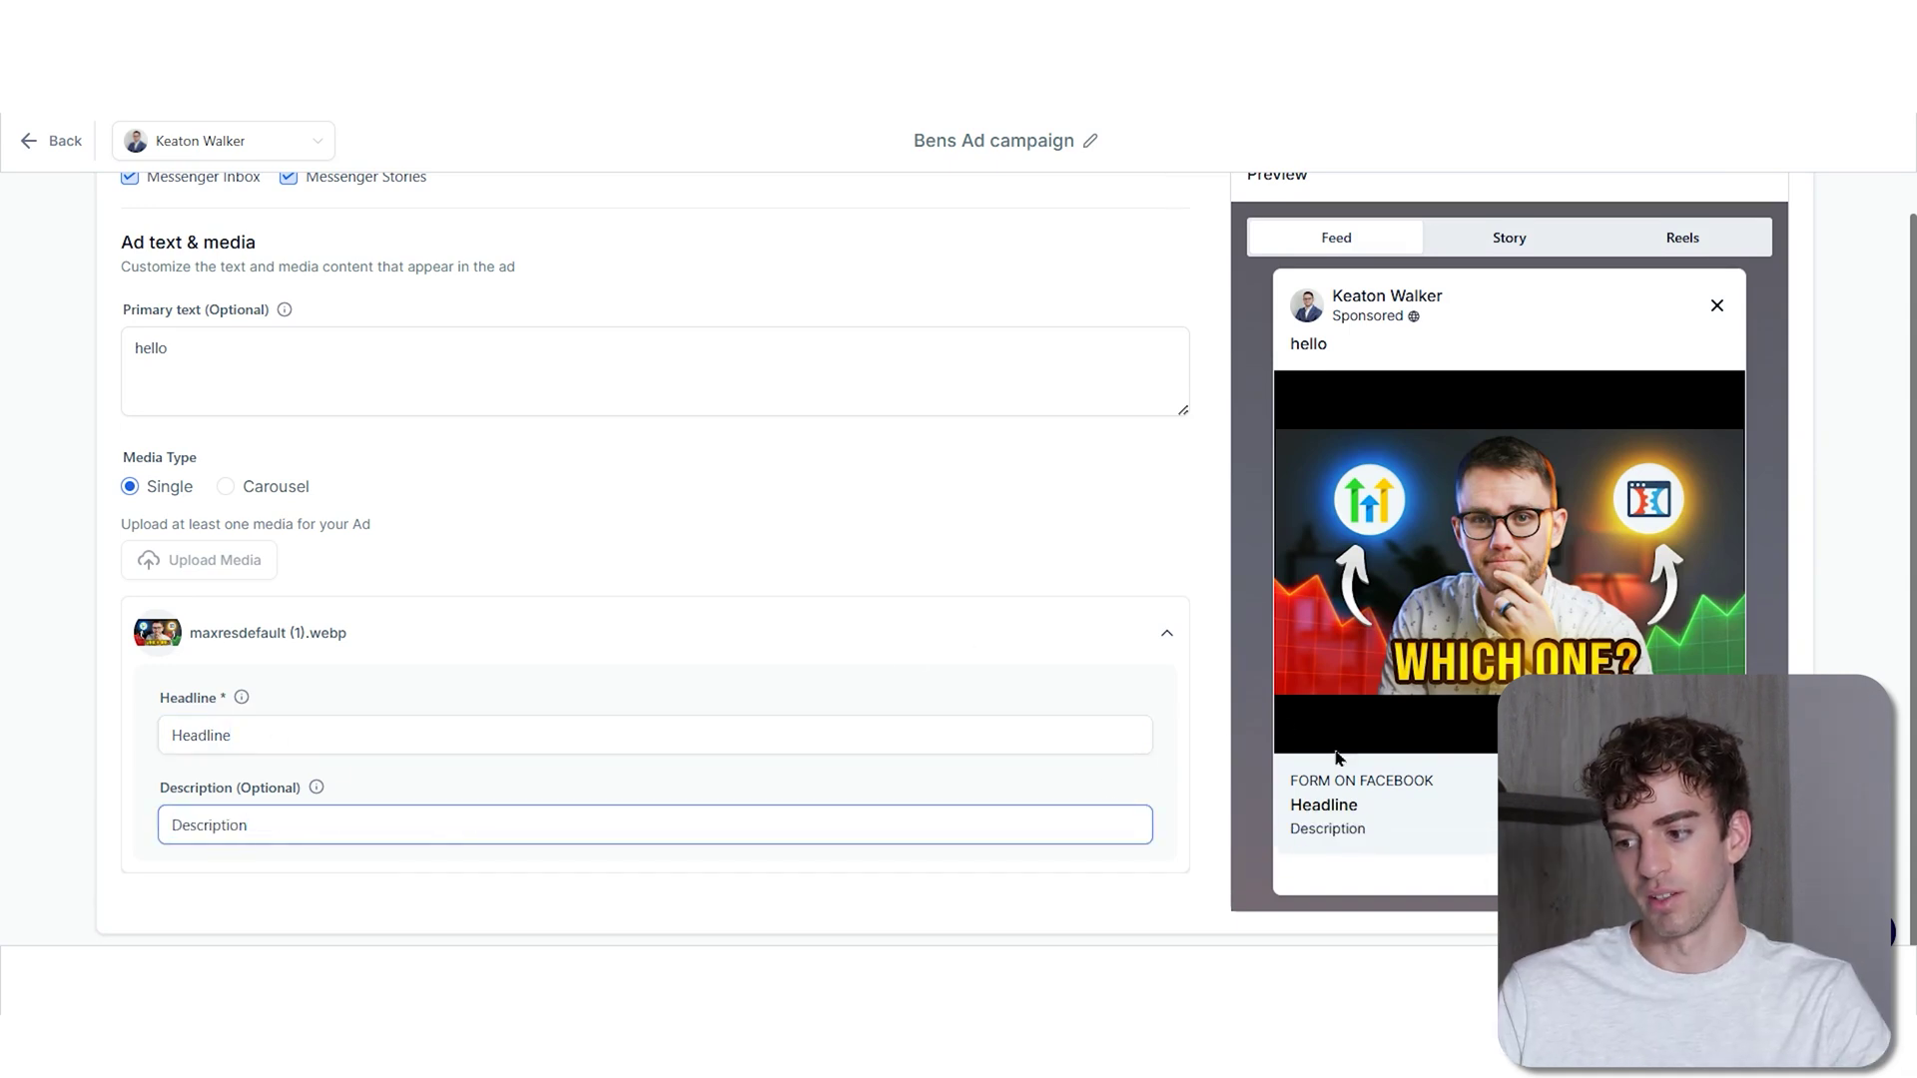
{"action": "scroll", "coordinate": [1332, 867], "scroll_direction": "down", "scroll_amount": 1}
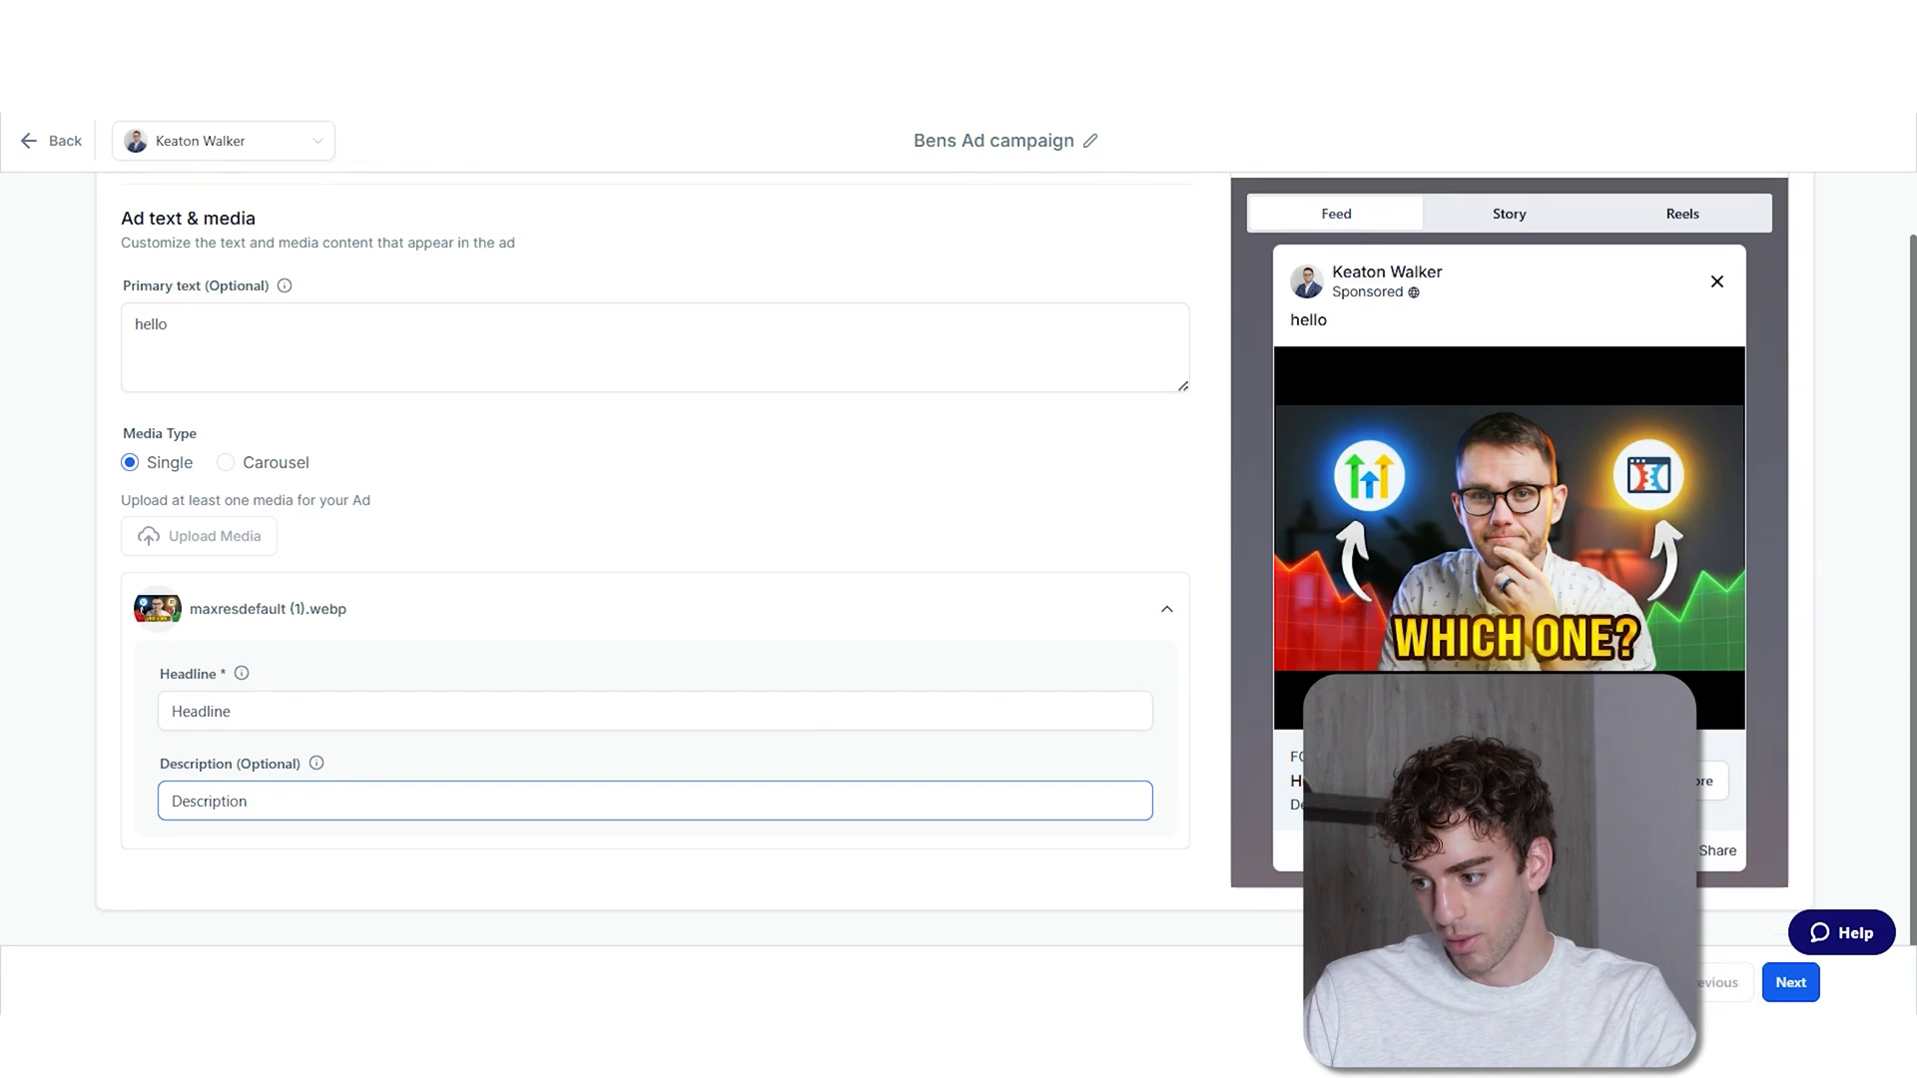
{"action": "left_click", "coordinate": [1790, 982]}
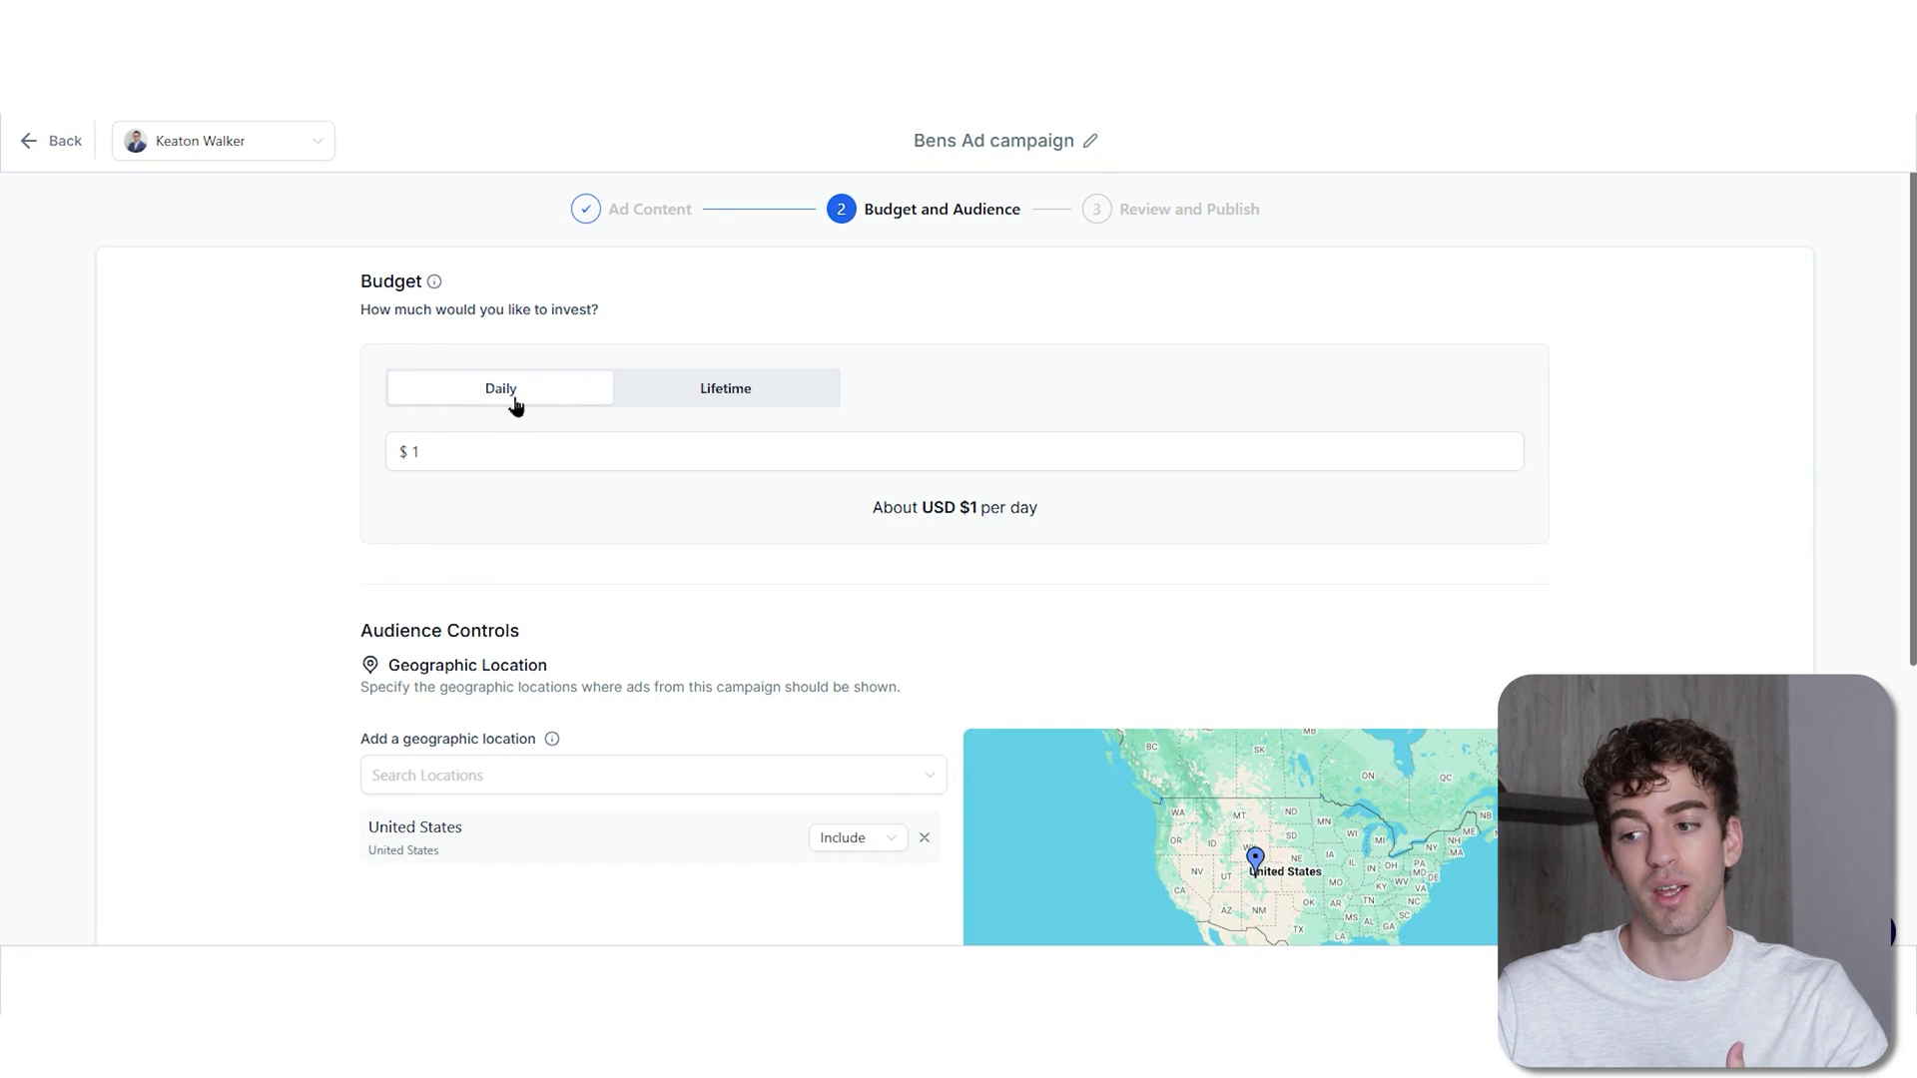
Set a lifetime budget of $5 for the campaign, running from 2024-11-18 to 2024-12-24
{"action": "left_click", "coordinate": [719, 411]}
{"action": "left_click", "coordinate": [1181, 406]}
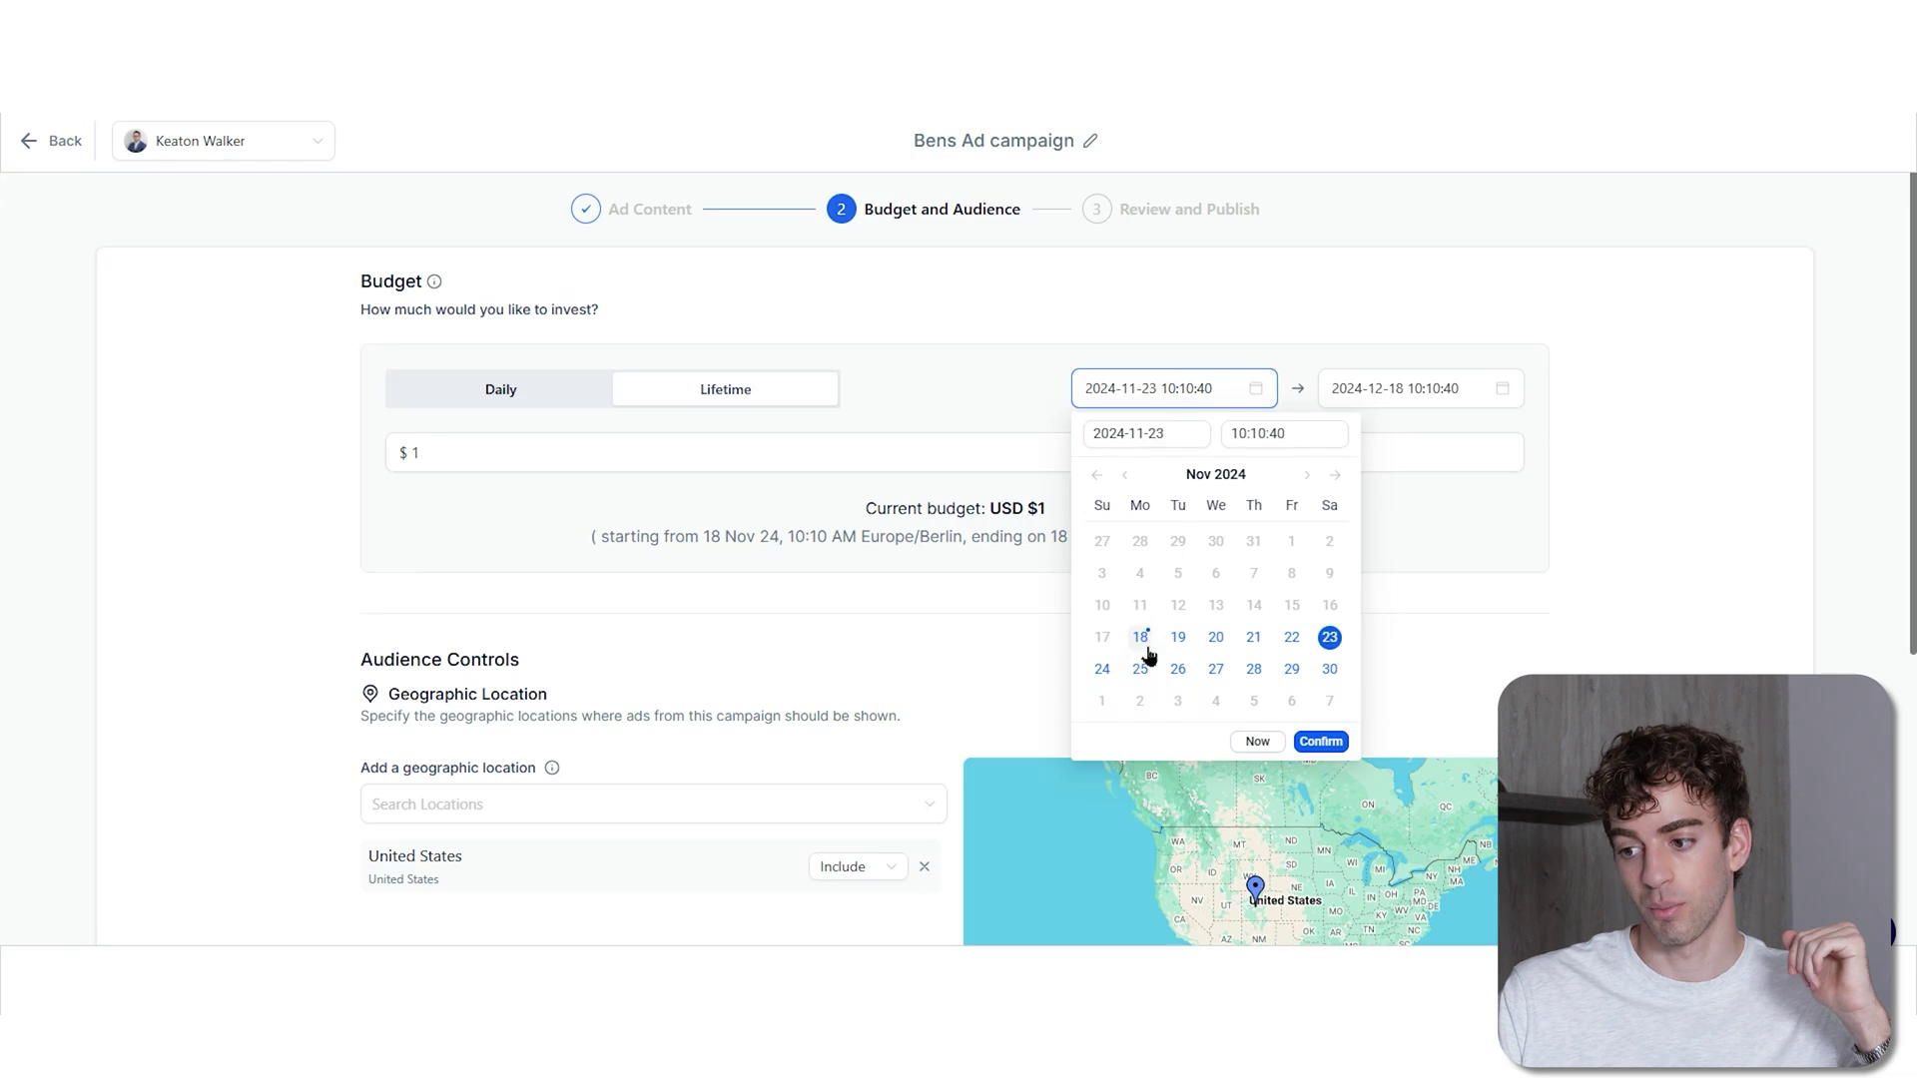
{"action": "left_click", "coordinate": [1320, 740]}
{"action": "left_click", "coordinate": [1425, 668]}
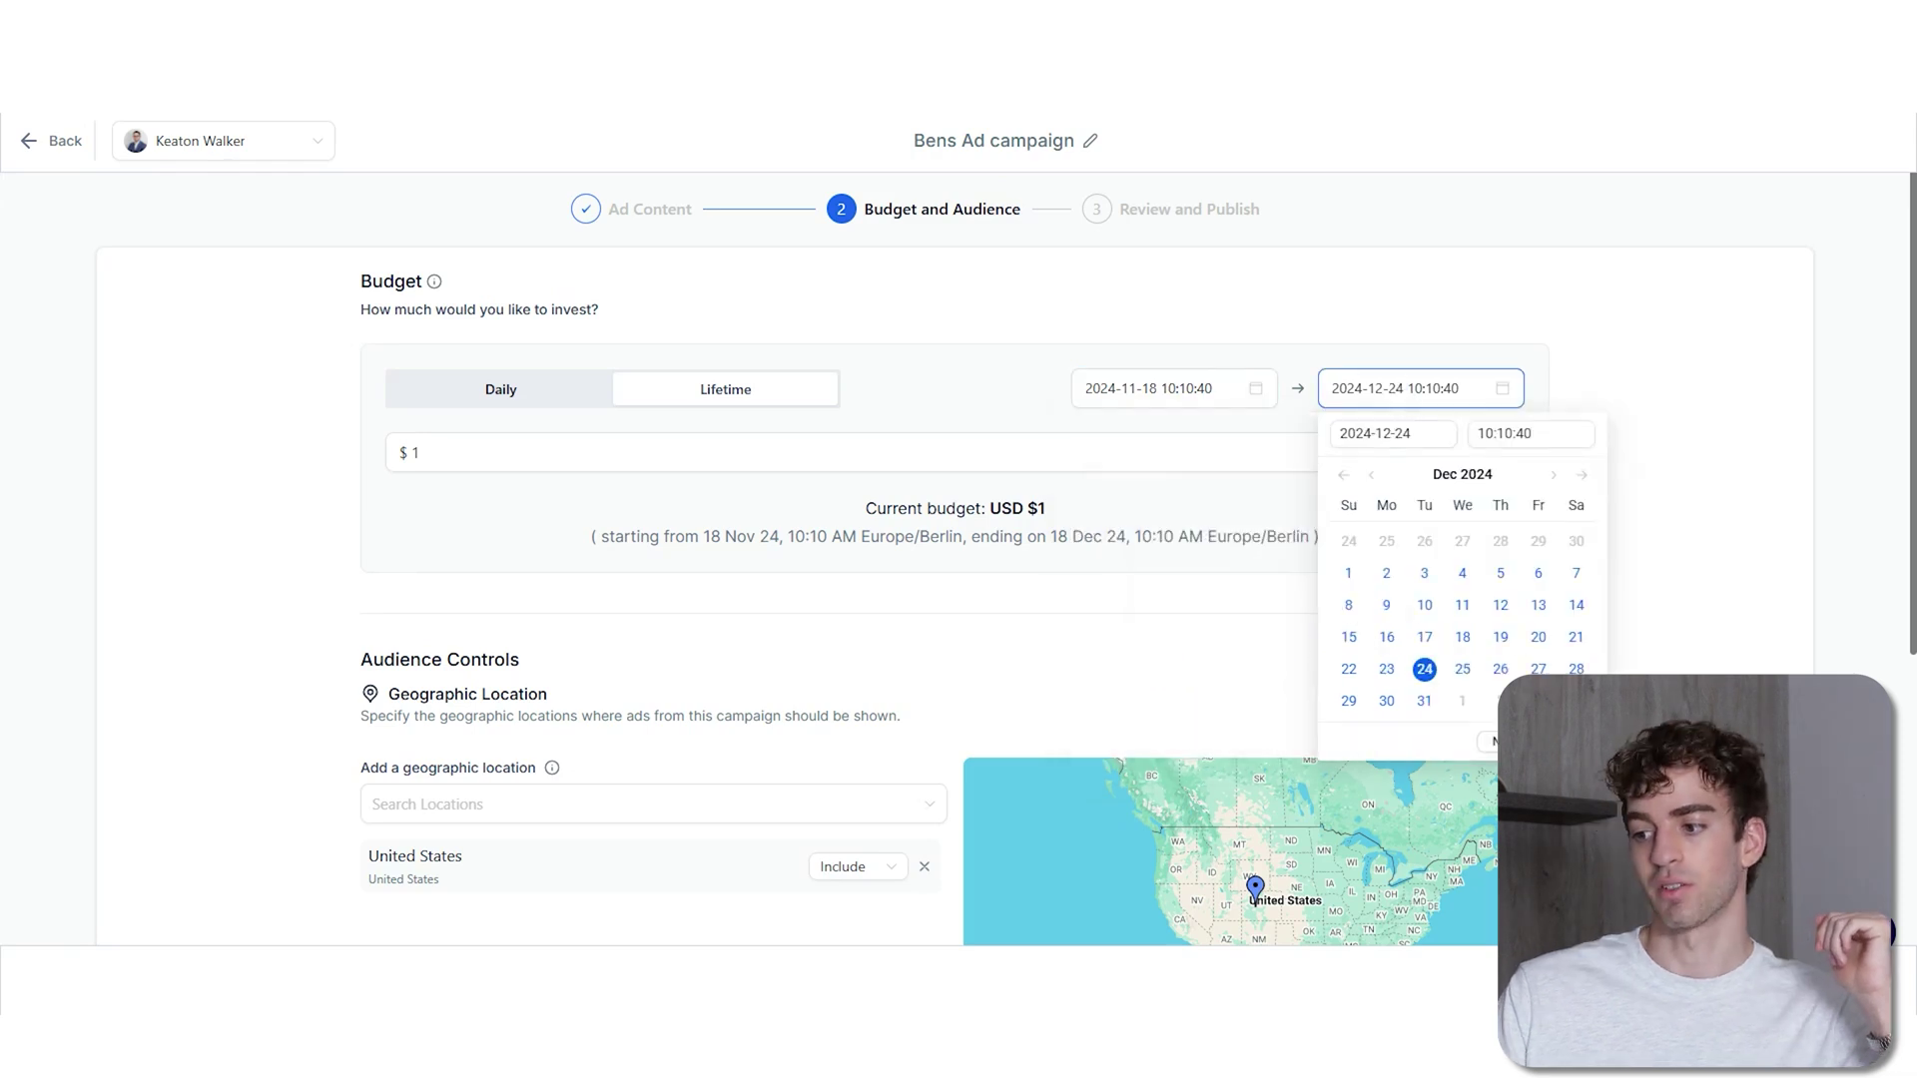
{"action": "left_click", "coordinate": [602, 461]}
{"action": "key", "text": "BackSpace"}
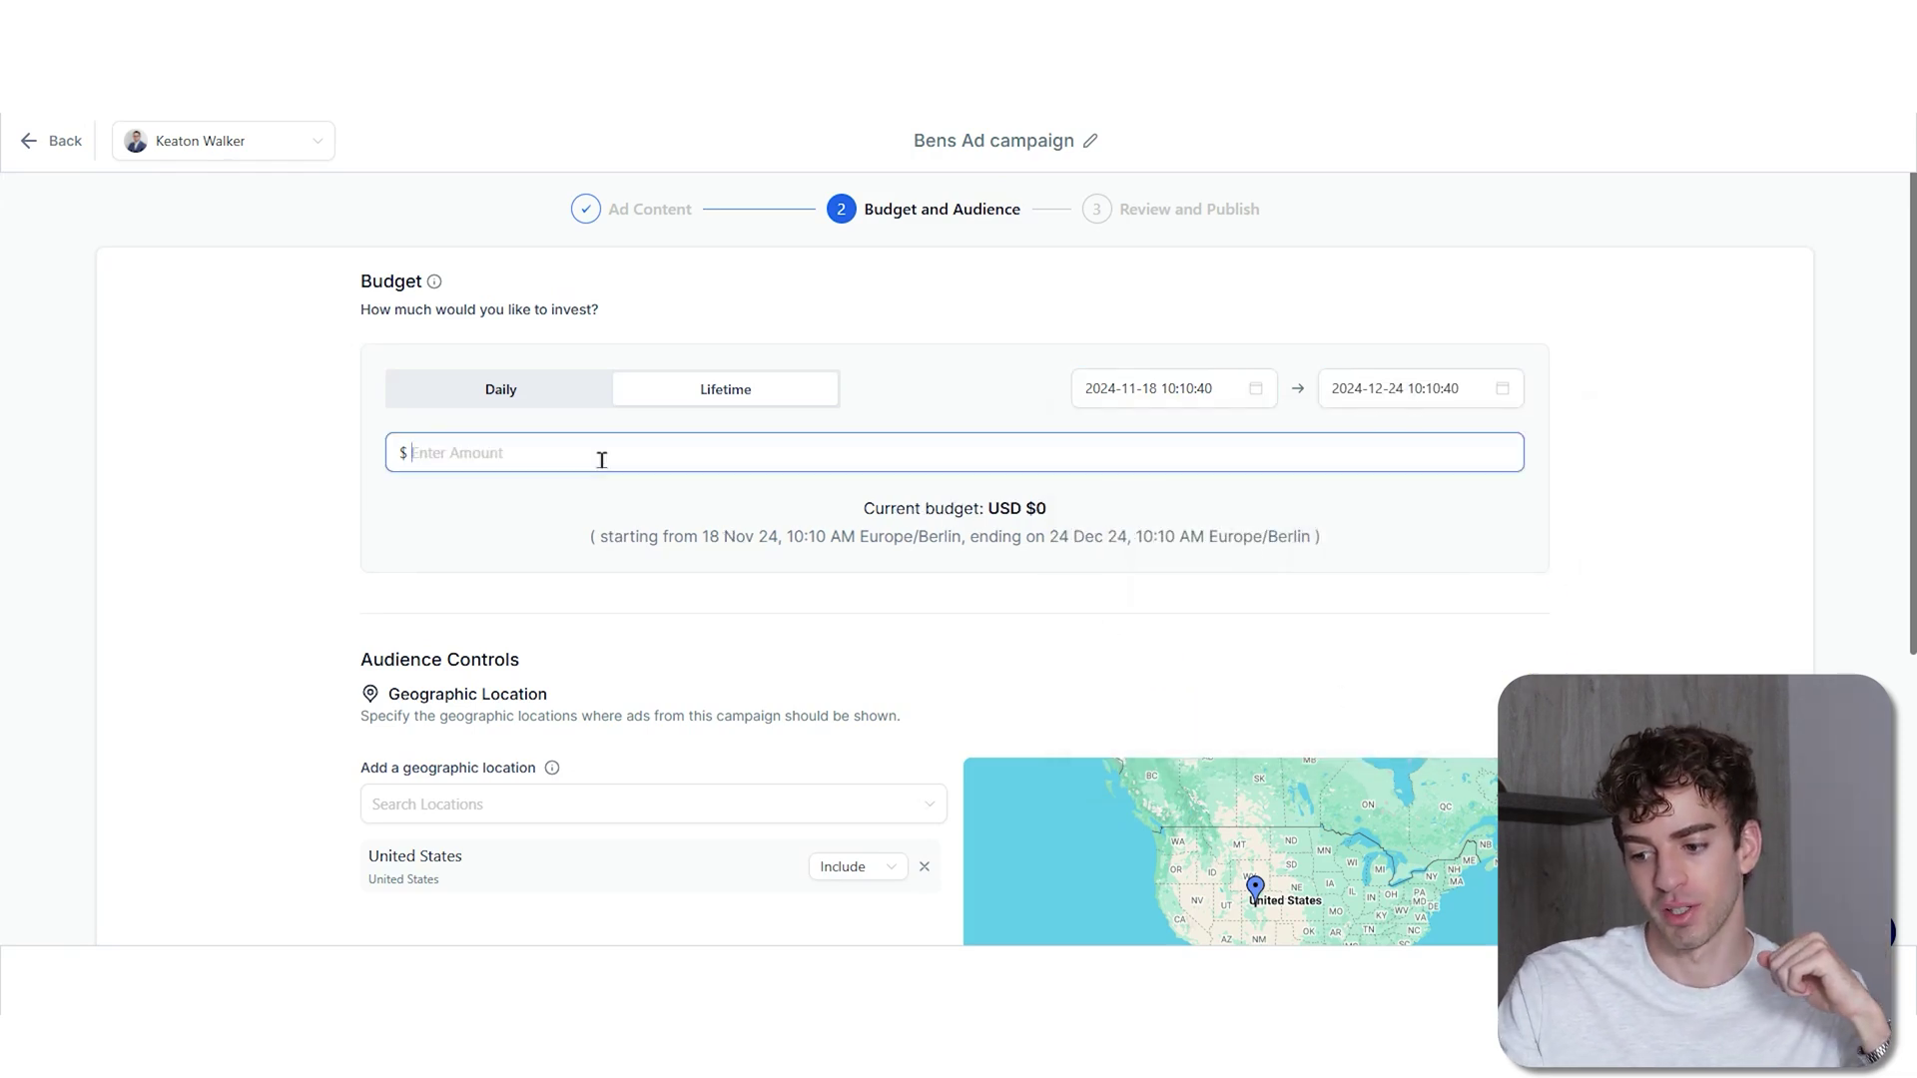
{"action": "type", "text": "5"}
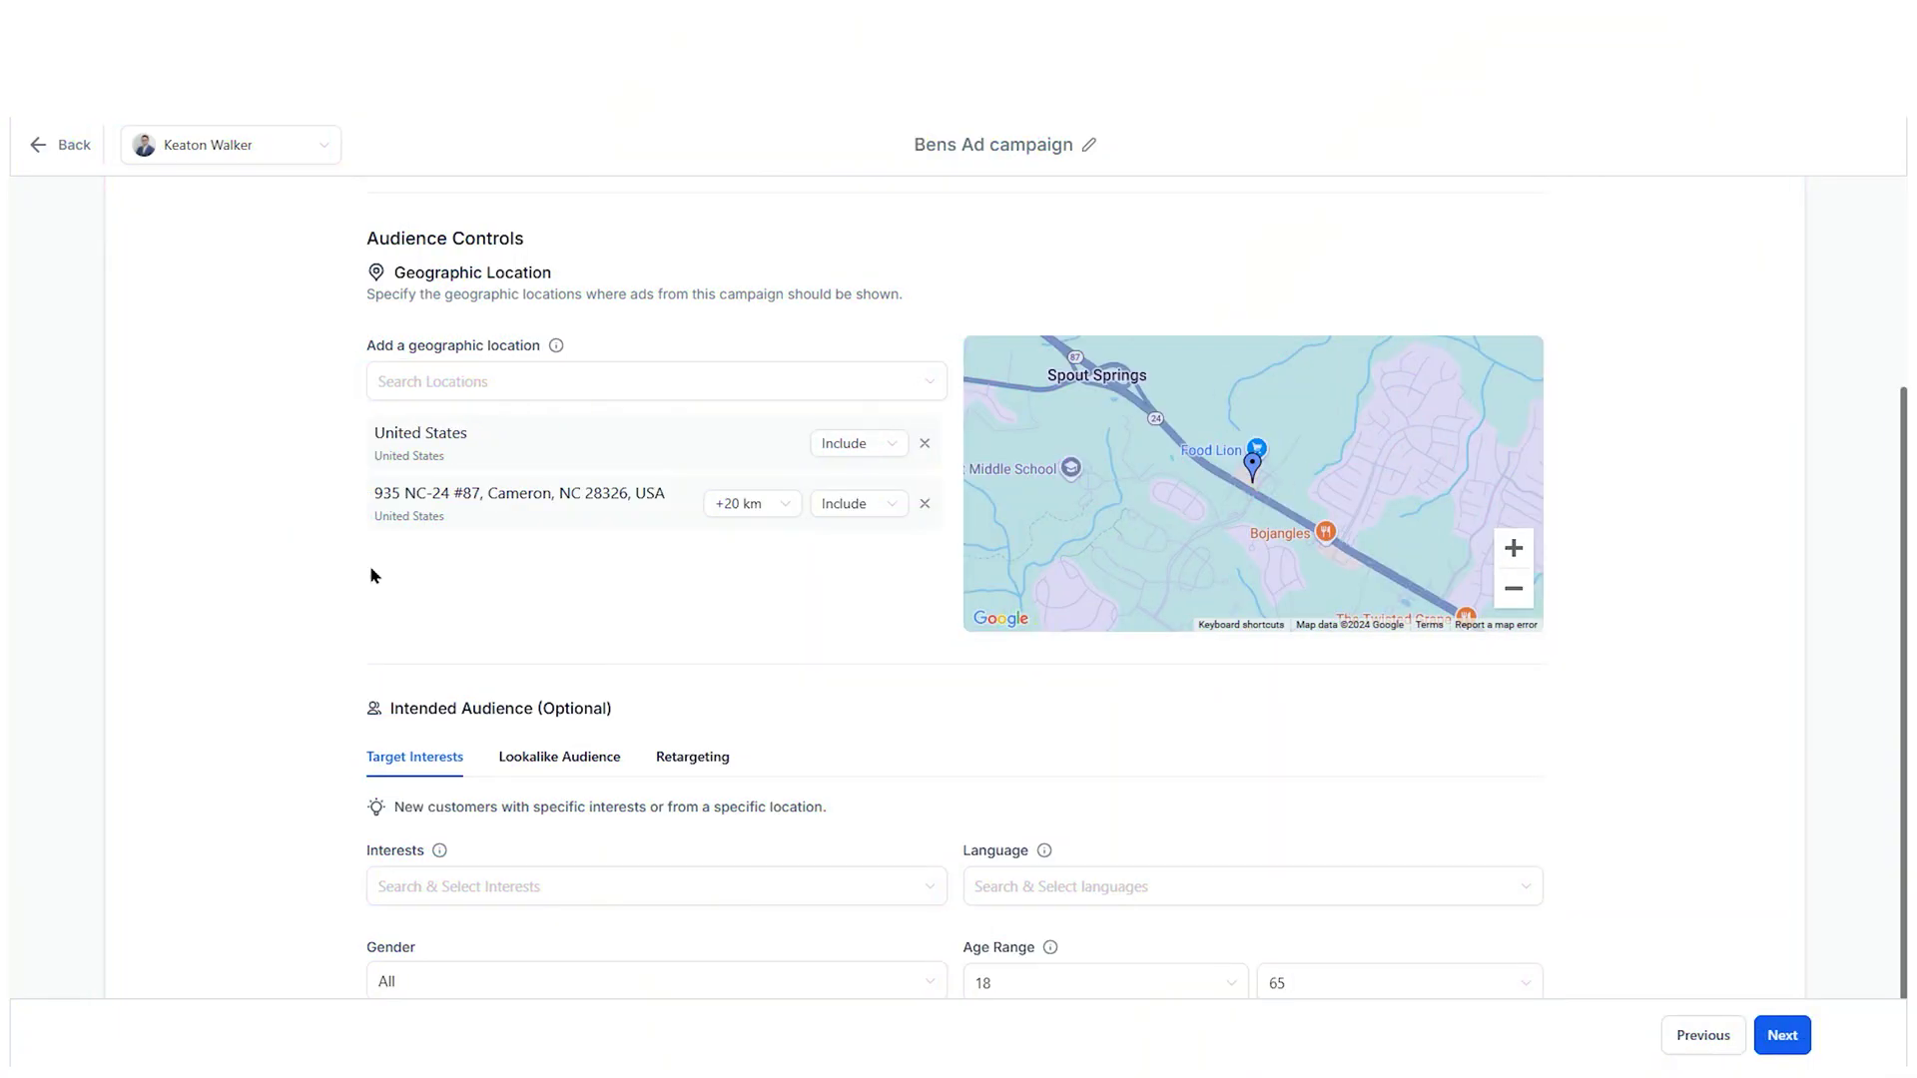
Add Berlin Hauptbahnhof in Germany to the targeted geographic locations and check the inclusion options of the United States entry
{"action": "left_click", "coordinate": [552, 389]}
{"action": "type", "text": "Europaplatz 1, 10557 Berlin, Germany"}
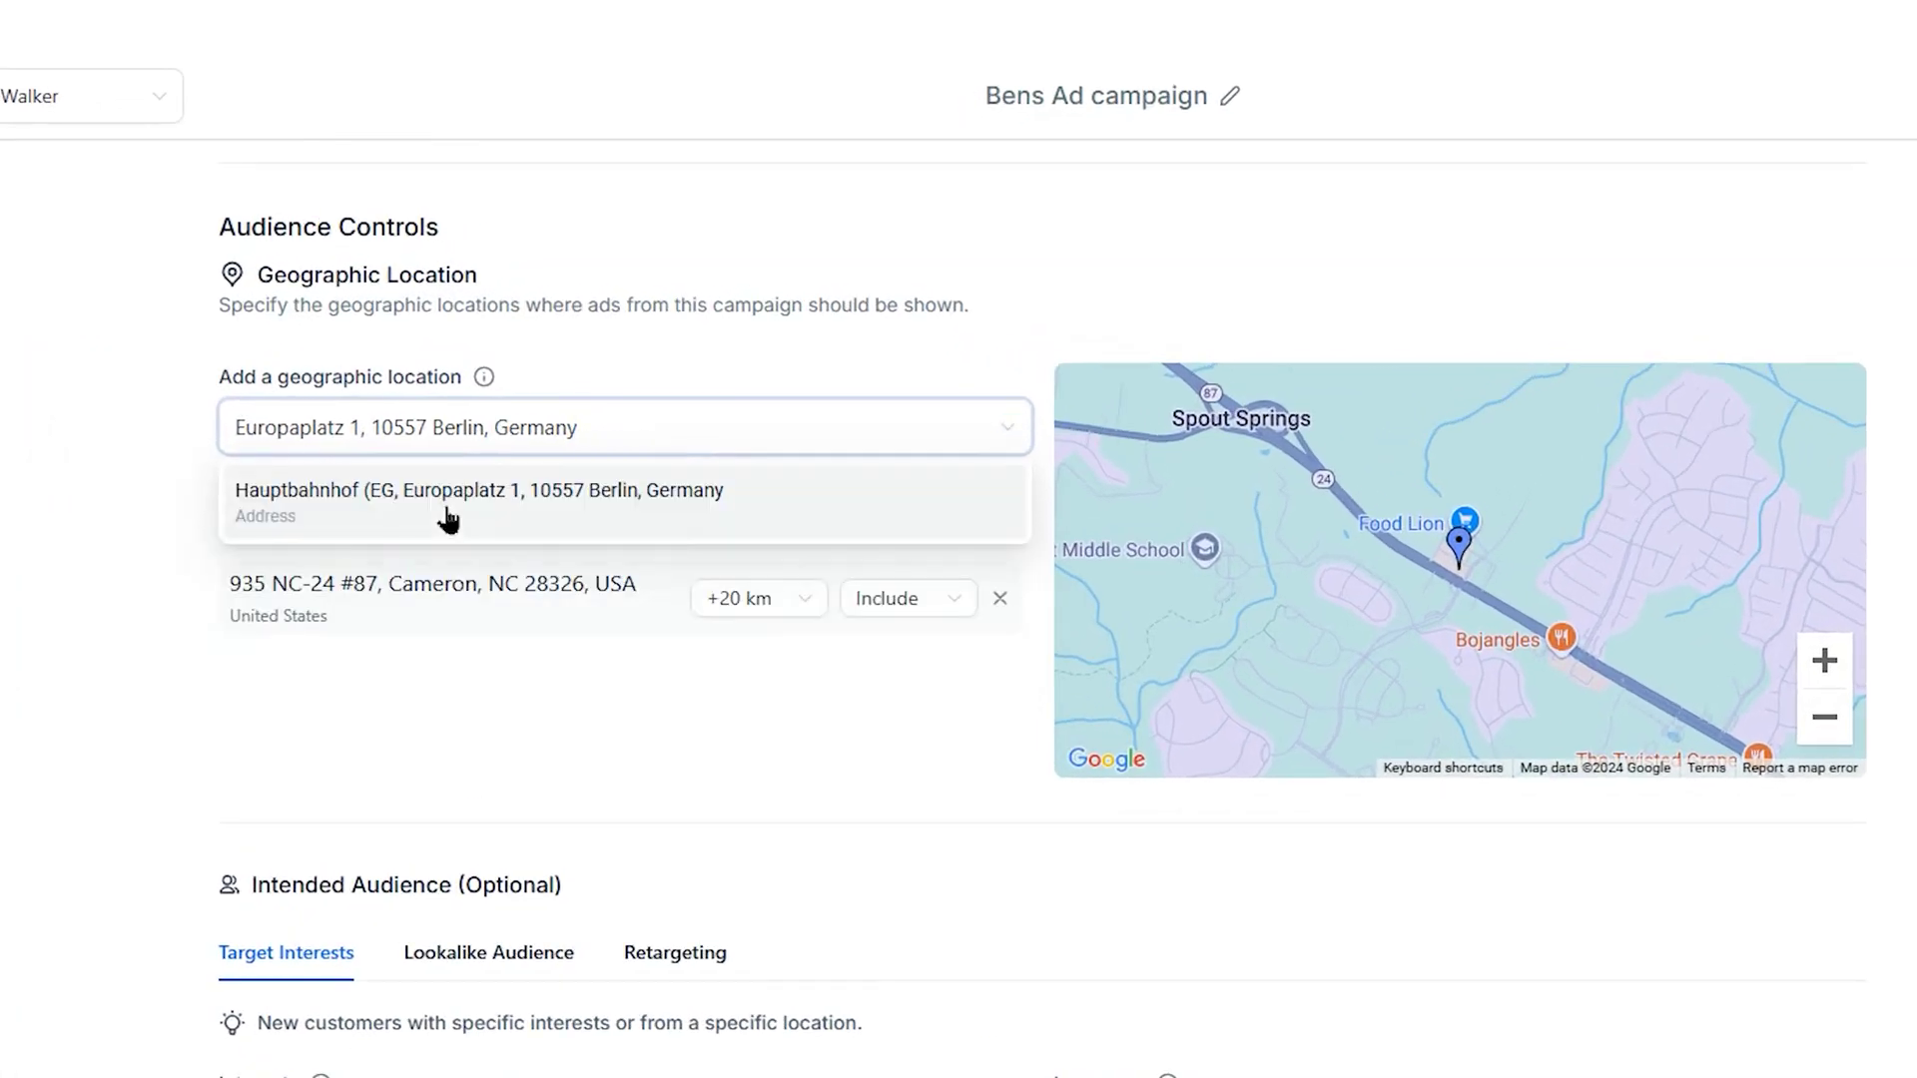
{"action": "left_click", "coordinate": [449, 517]}
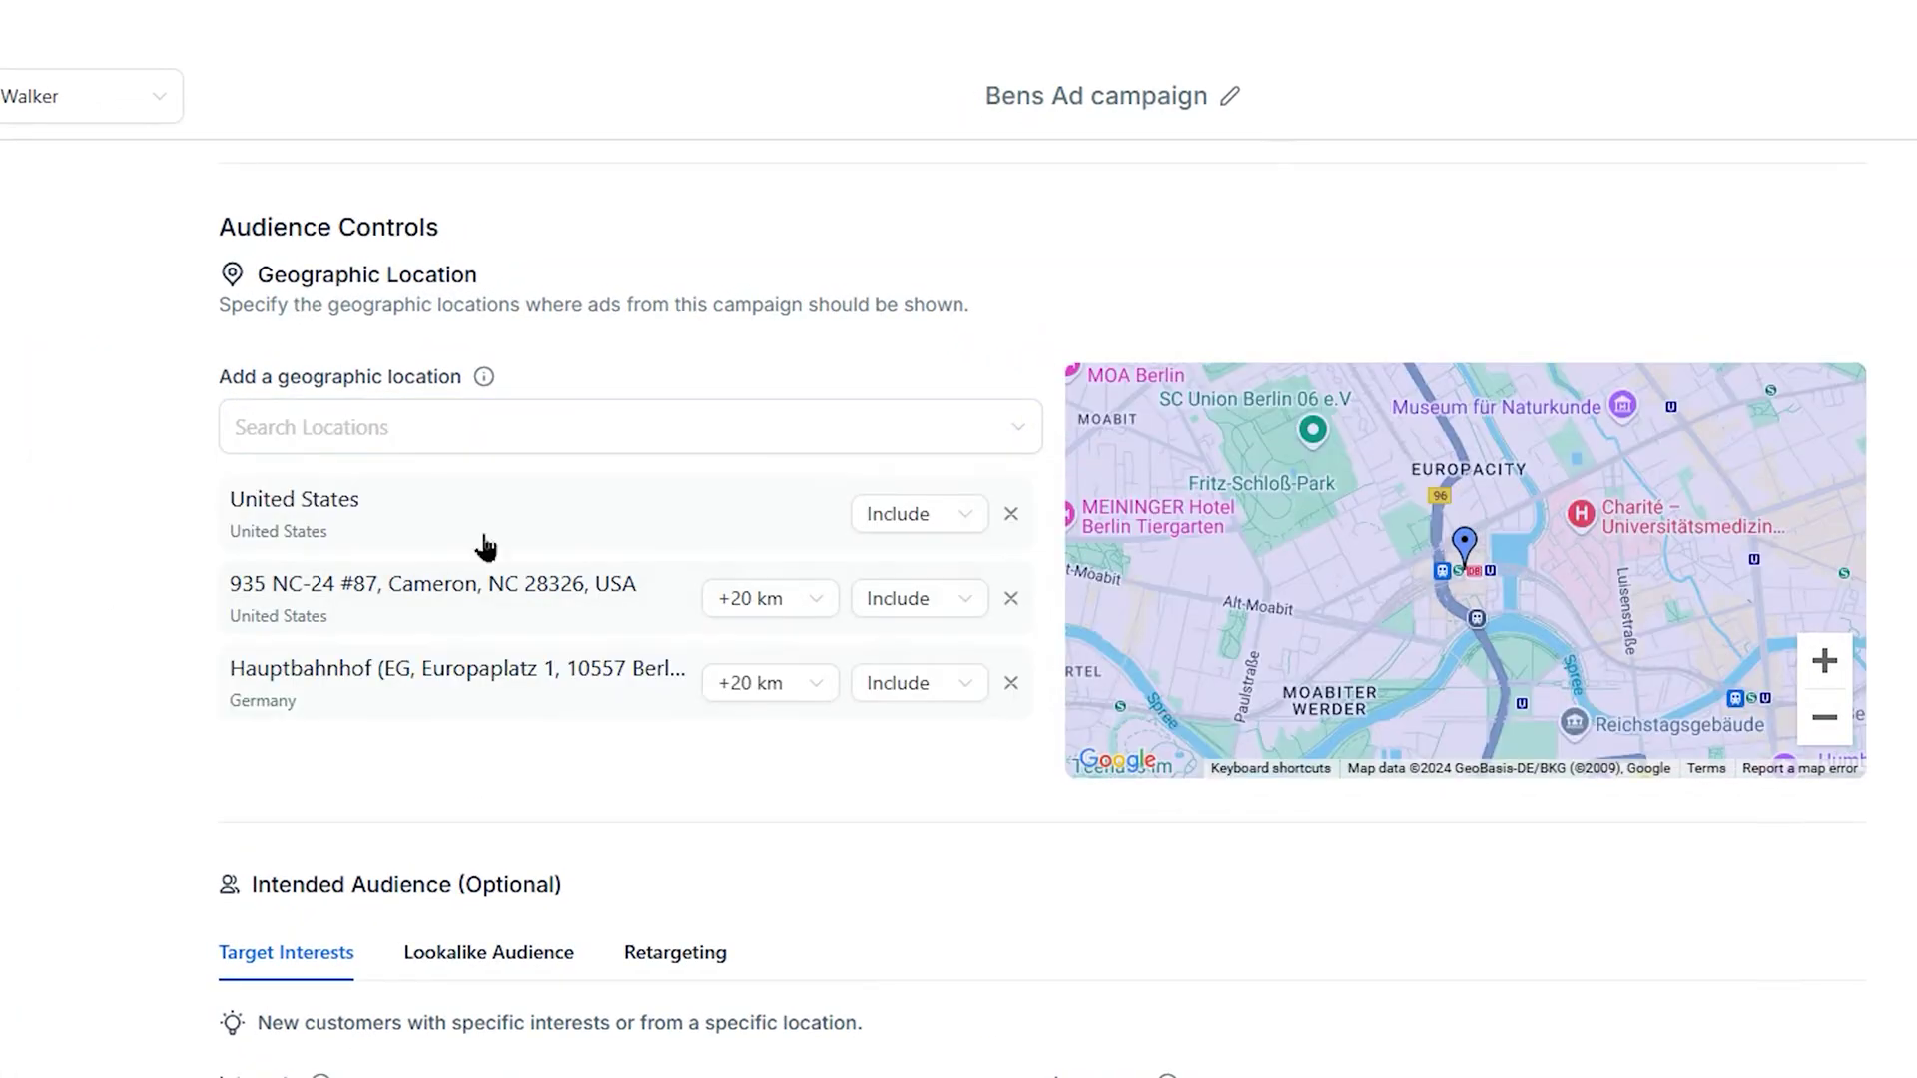
{"action": "left_click", "coordinate": [928, 531]}
{"action": "left_click", "coordinate": [805, 471]}
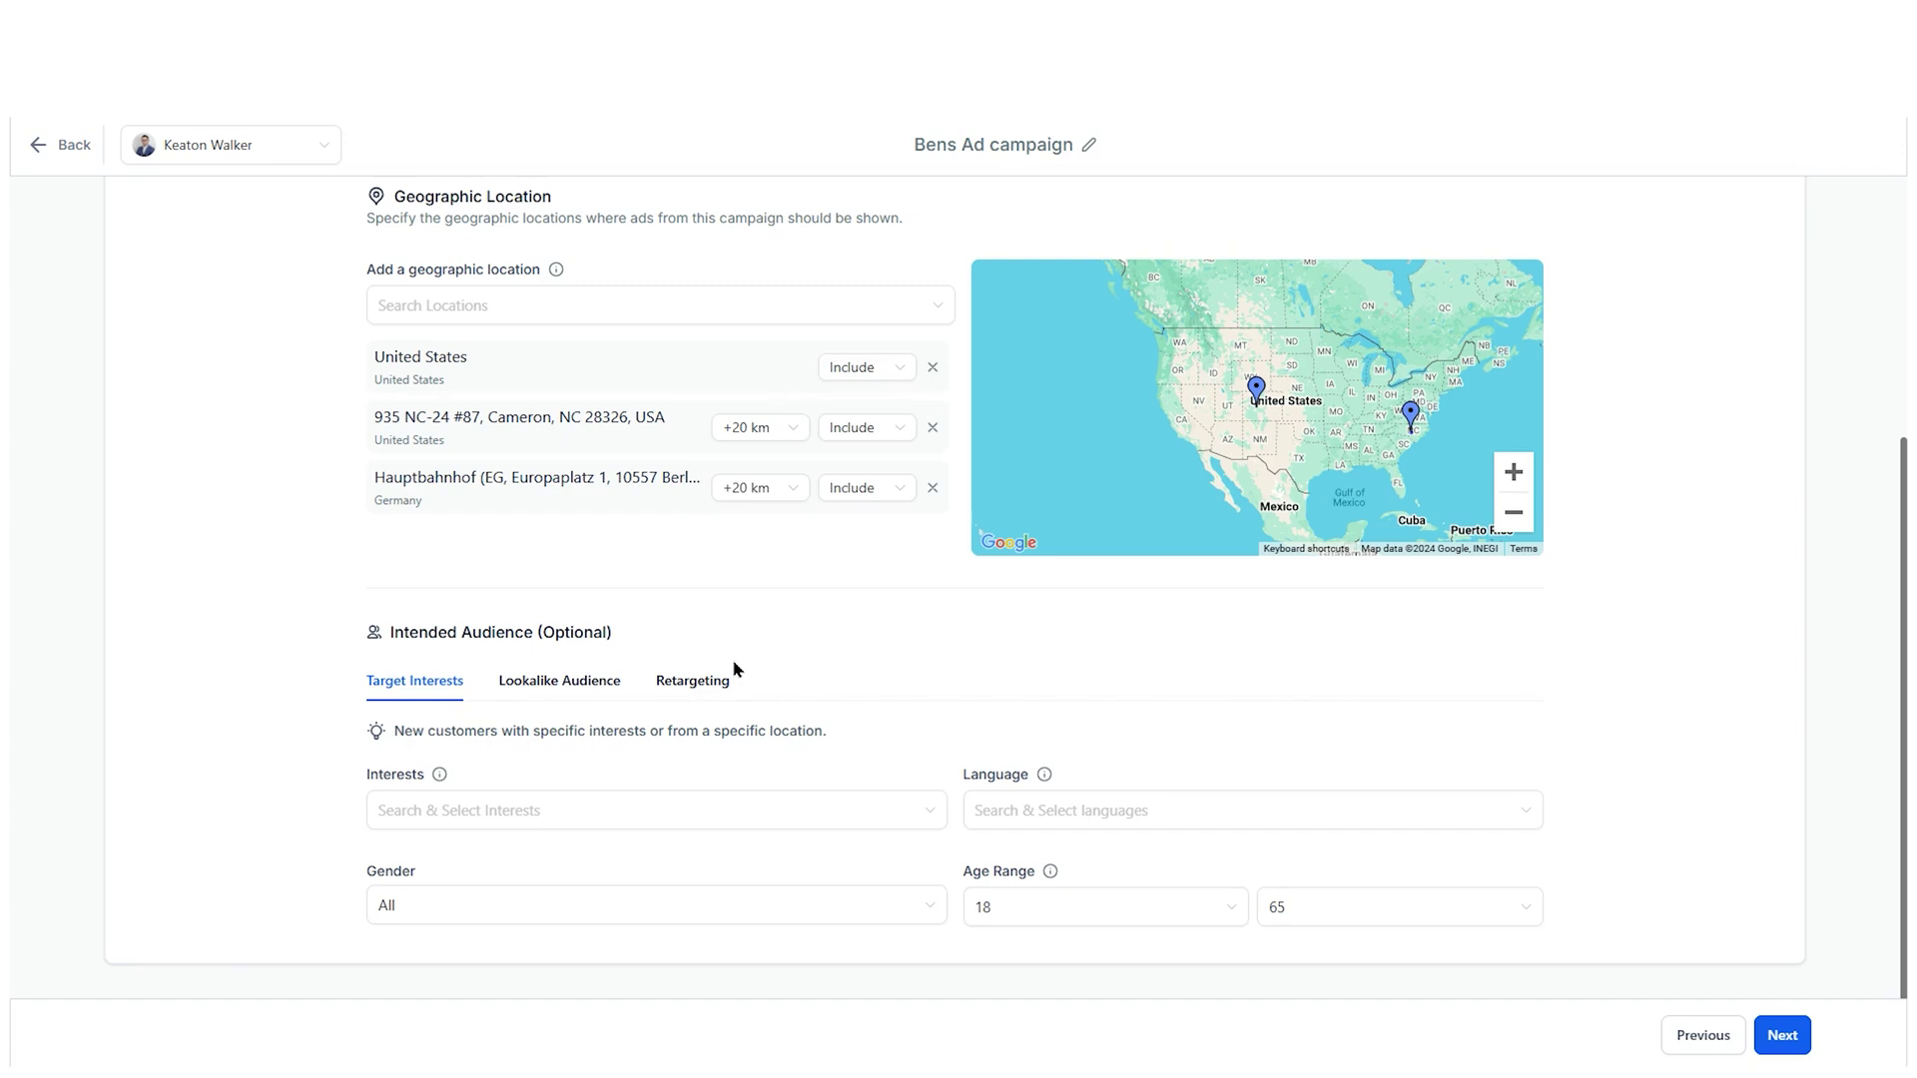
Look over the interest and language choices for the intended audience
{"action": "left_click", "coordinate": [474, 810]}
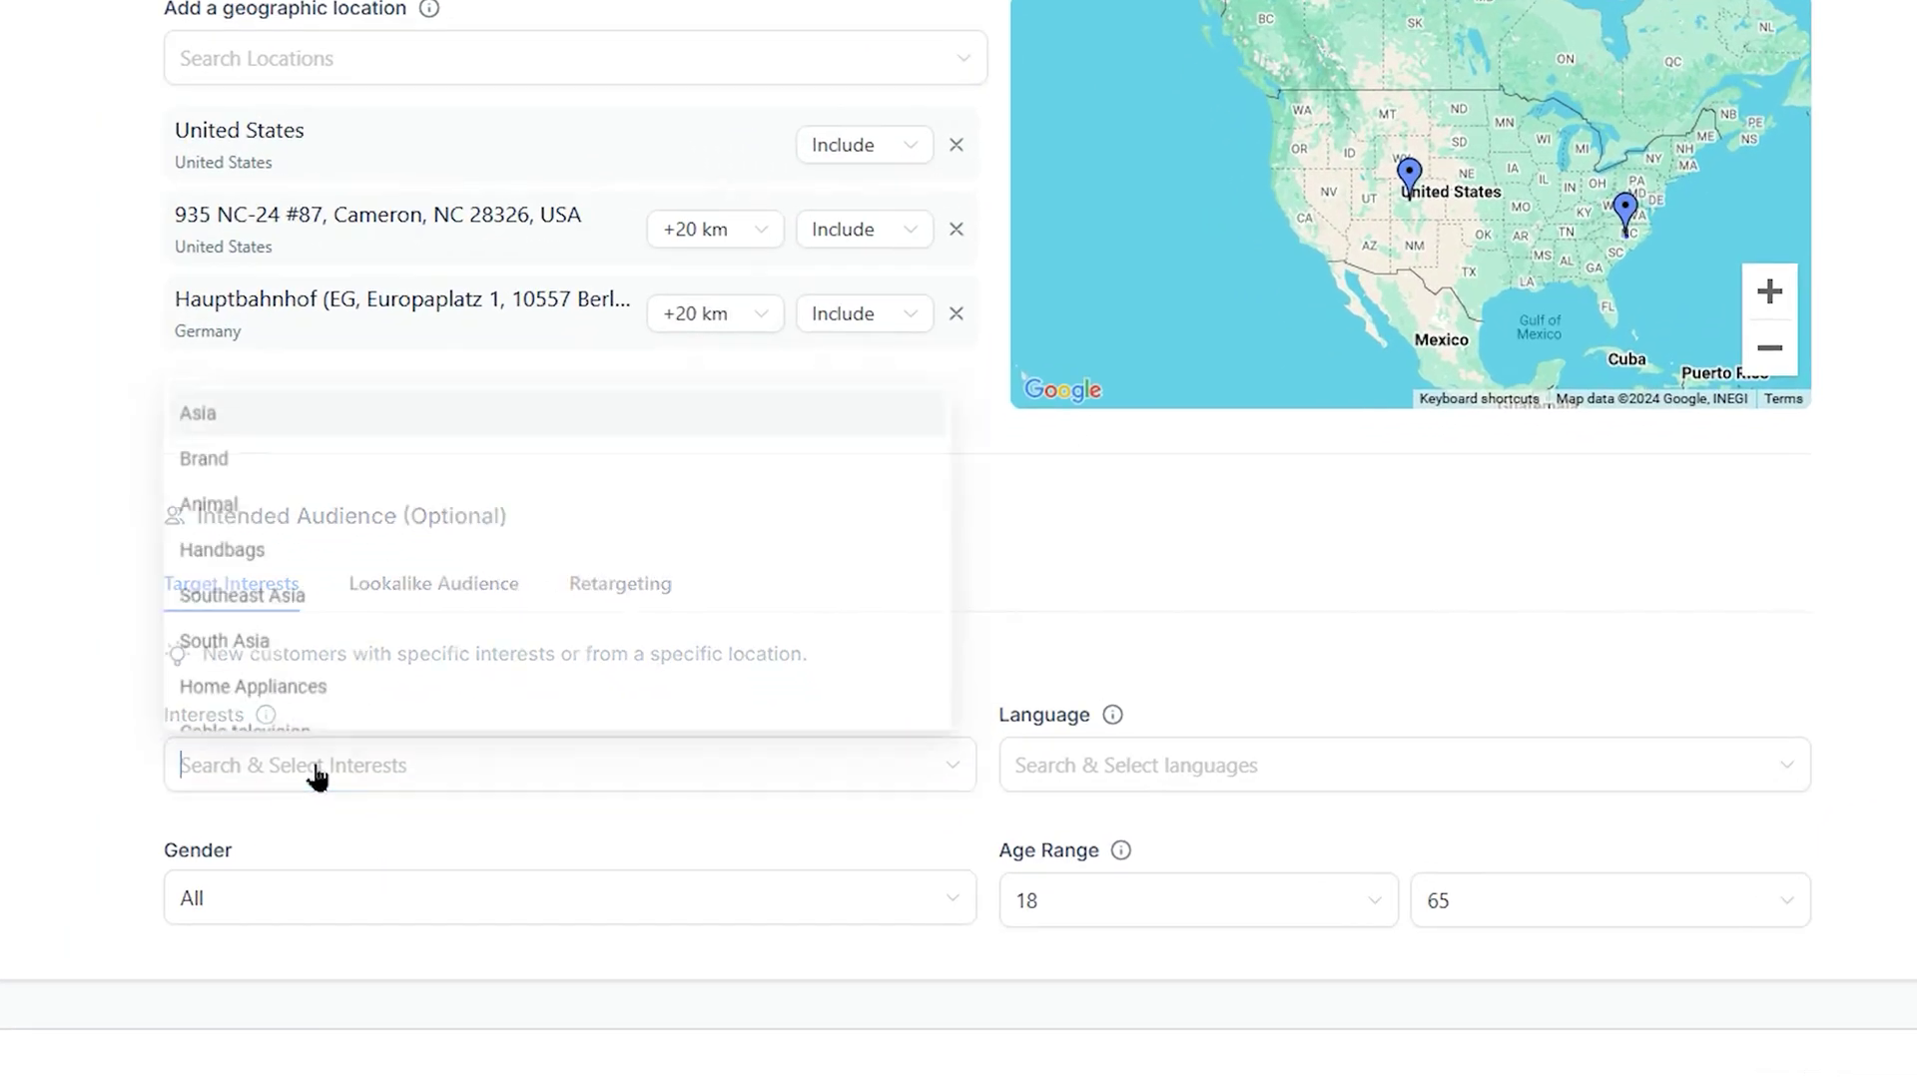
{"action": "left_click", "coordinate": [67, 612]}
{"action": "left_click", "coordinate": [1268, 778]}
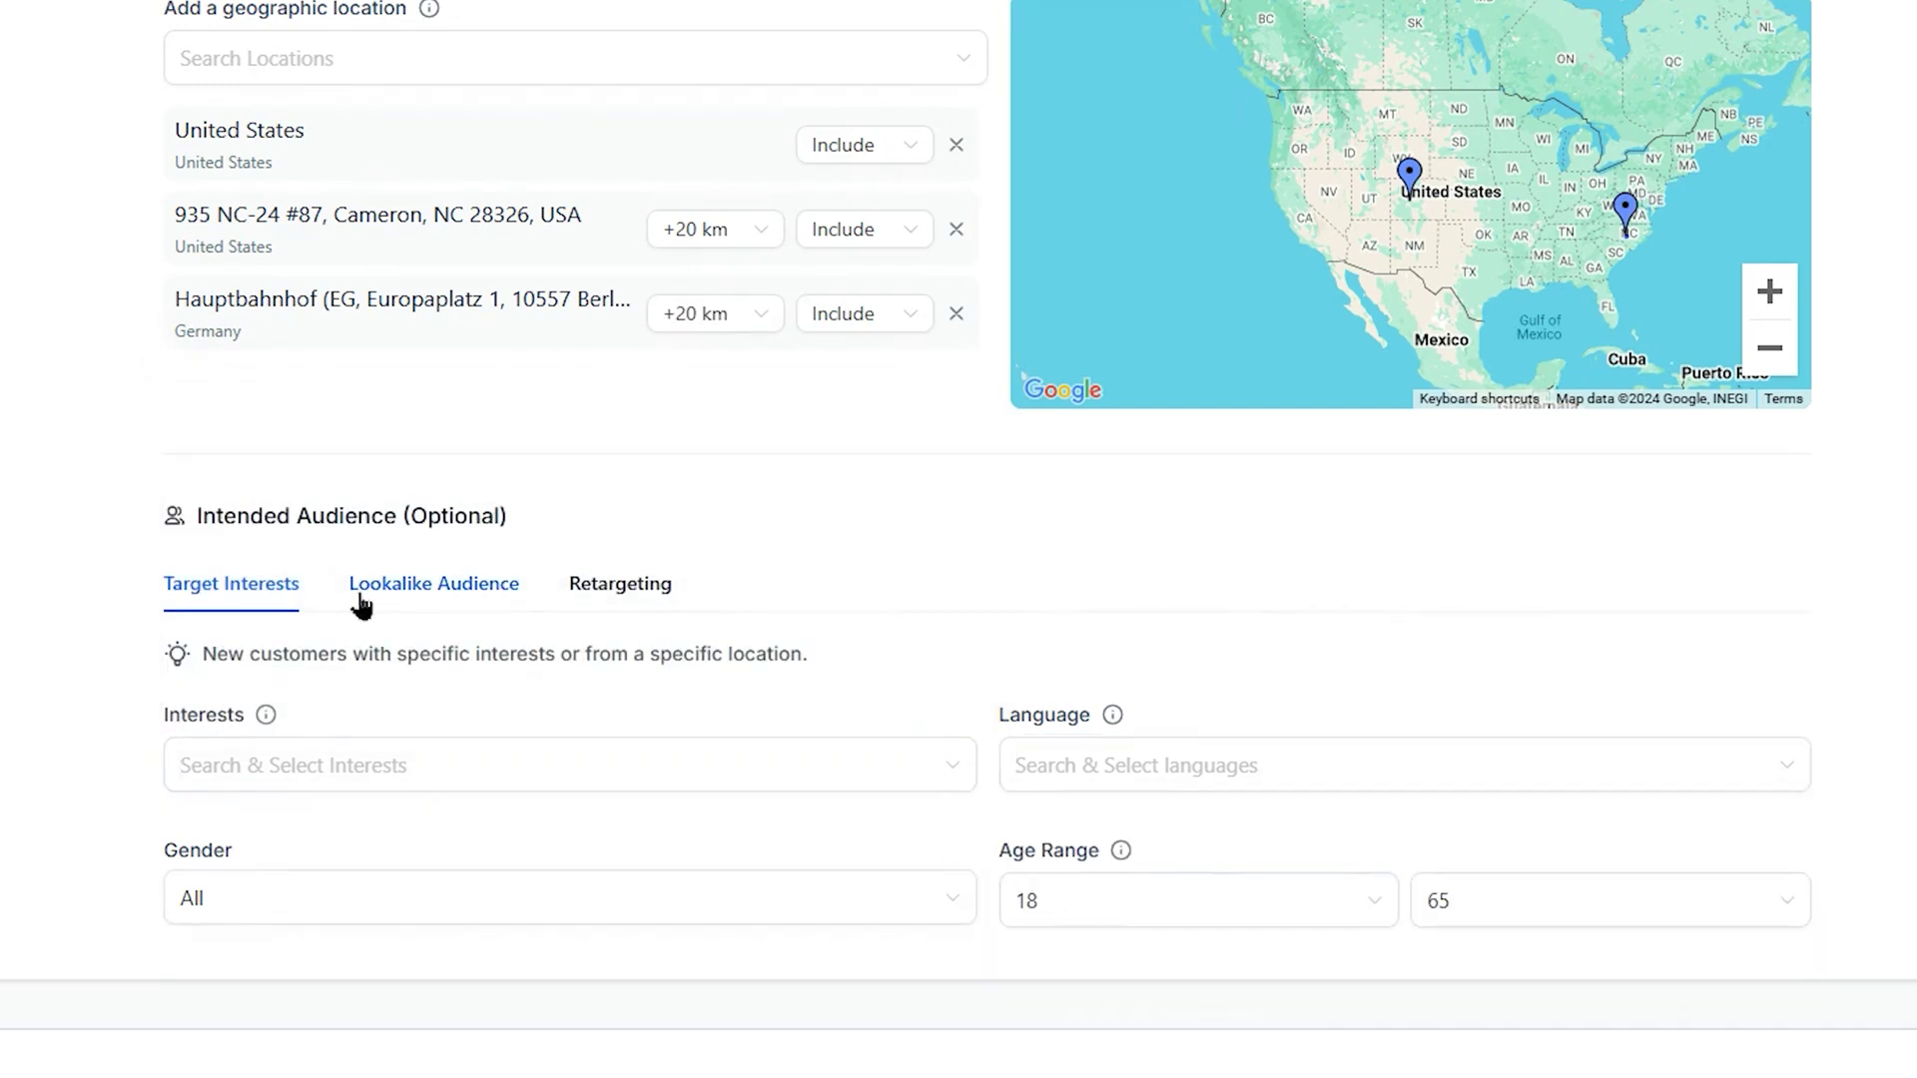
Start creating a lookalike audience and look over its data source, name, geographic location and audience size settings
{"action": "left_click", "coordinate": [452, 599]}
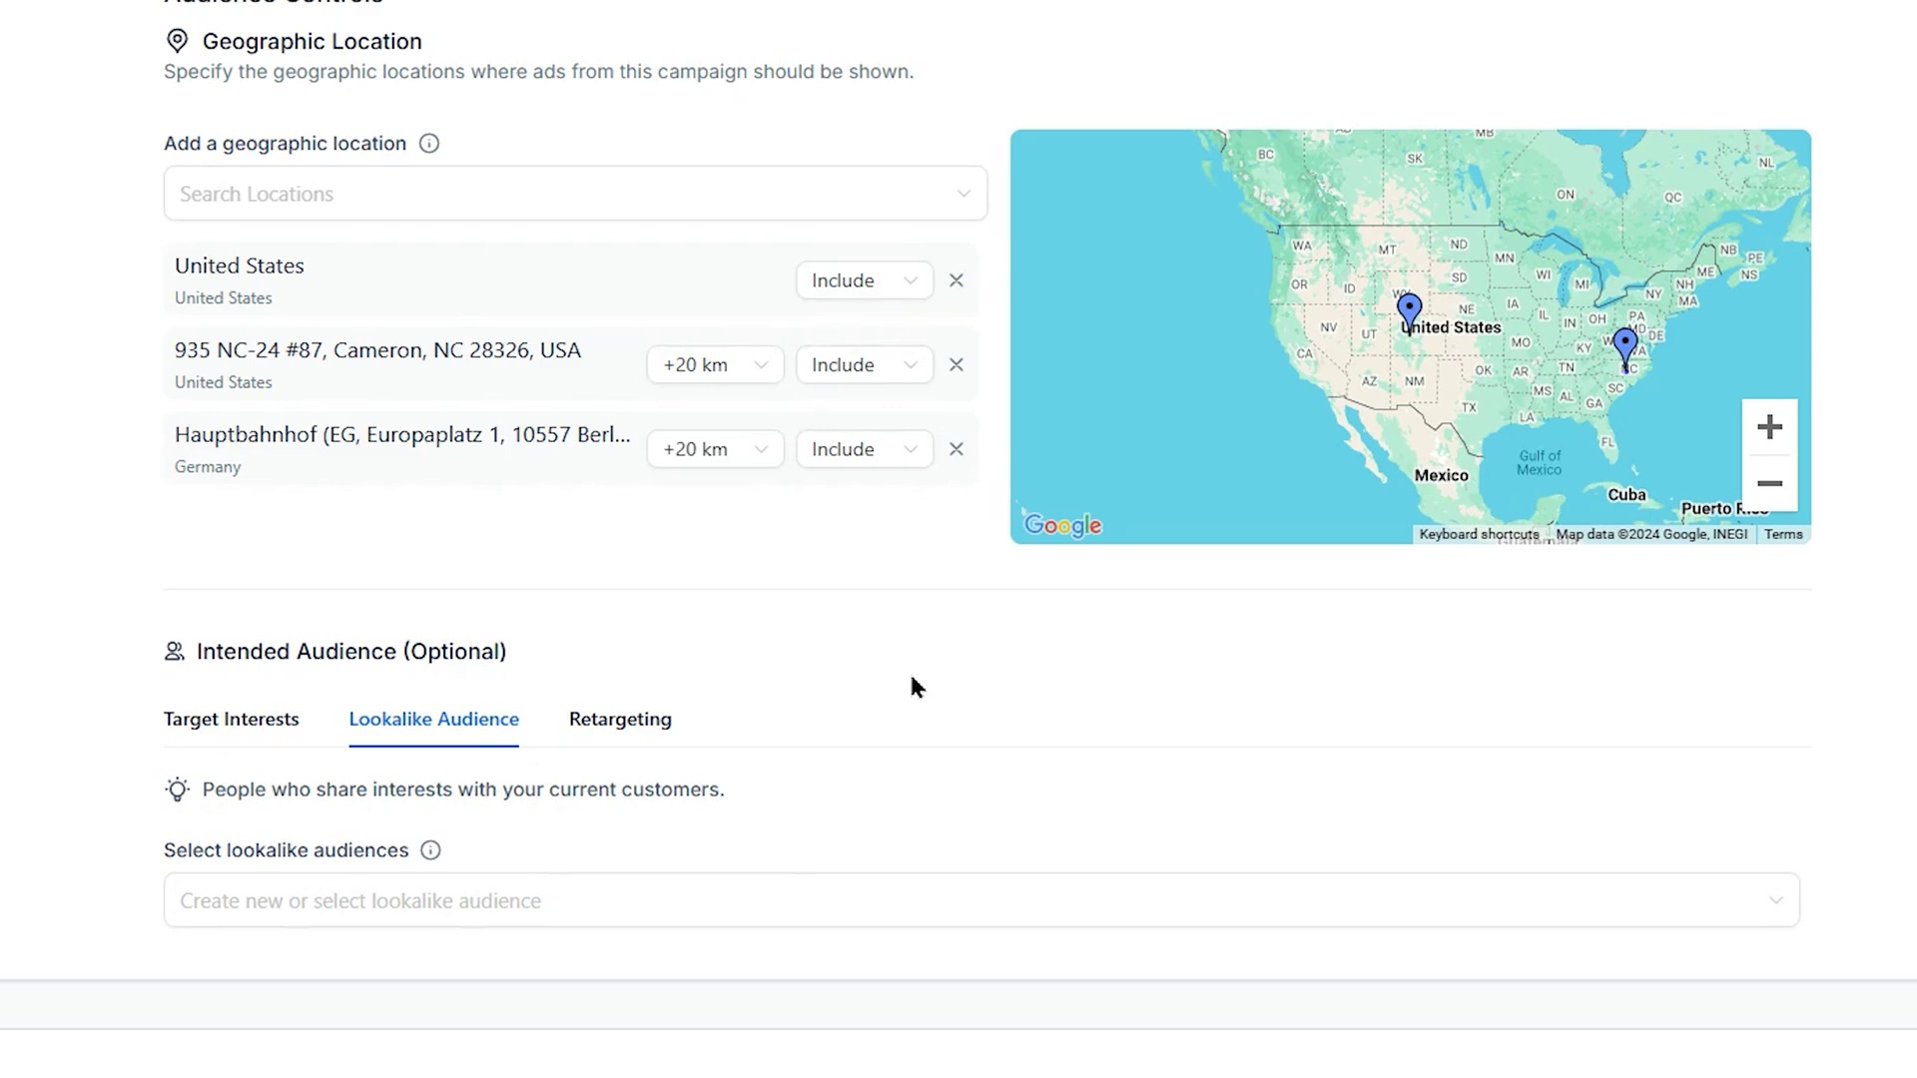
{"action": "left_click", "coordinate": [435, 901]}
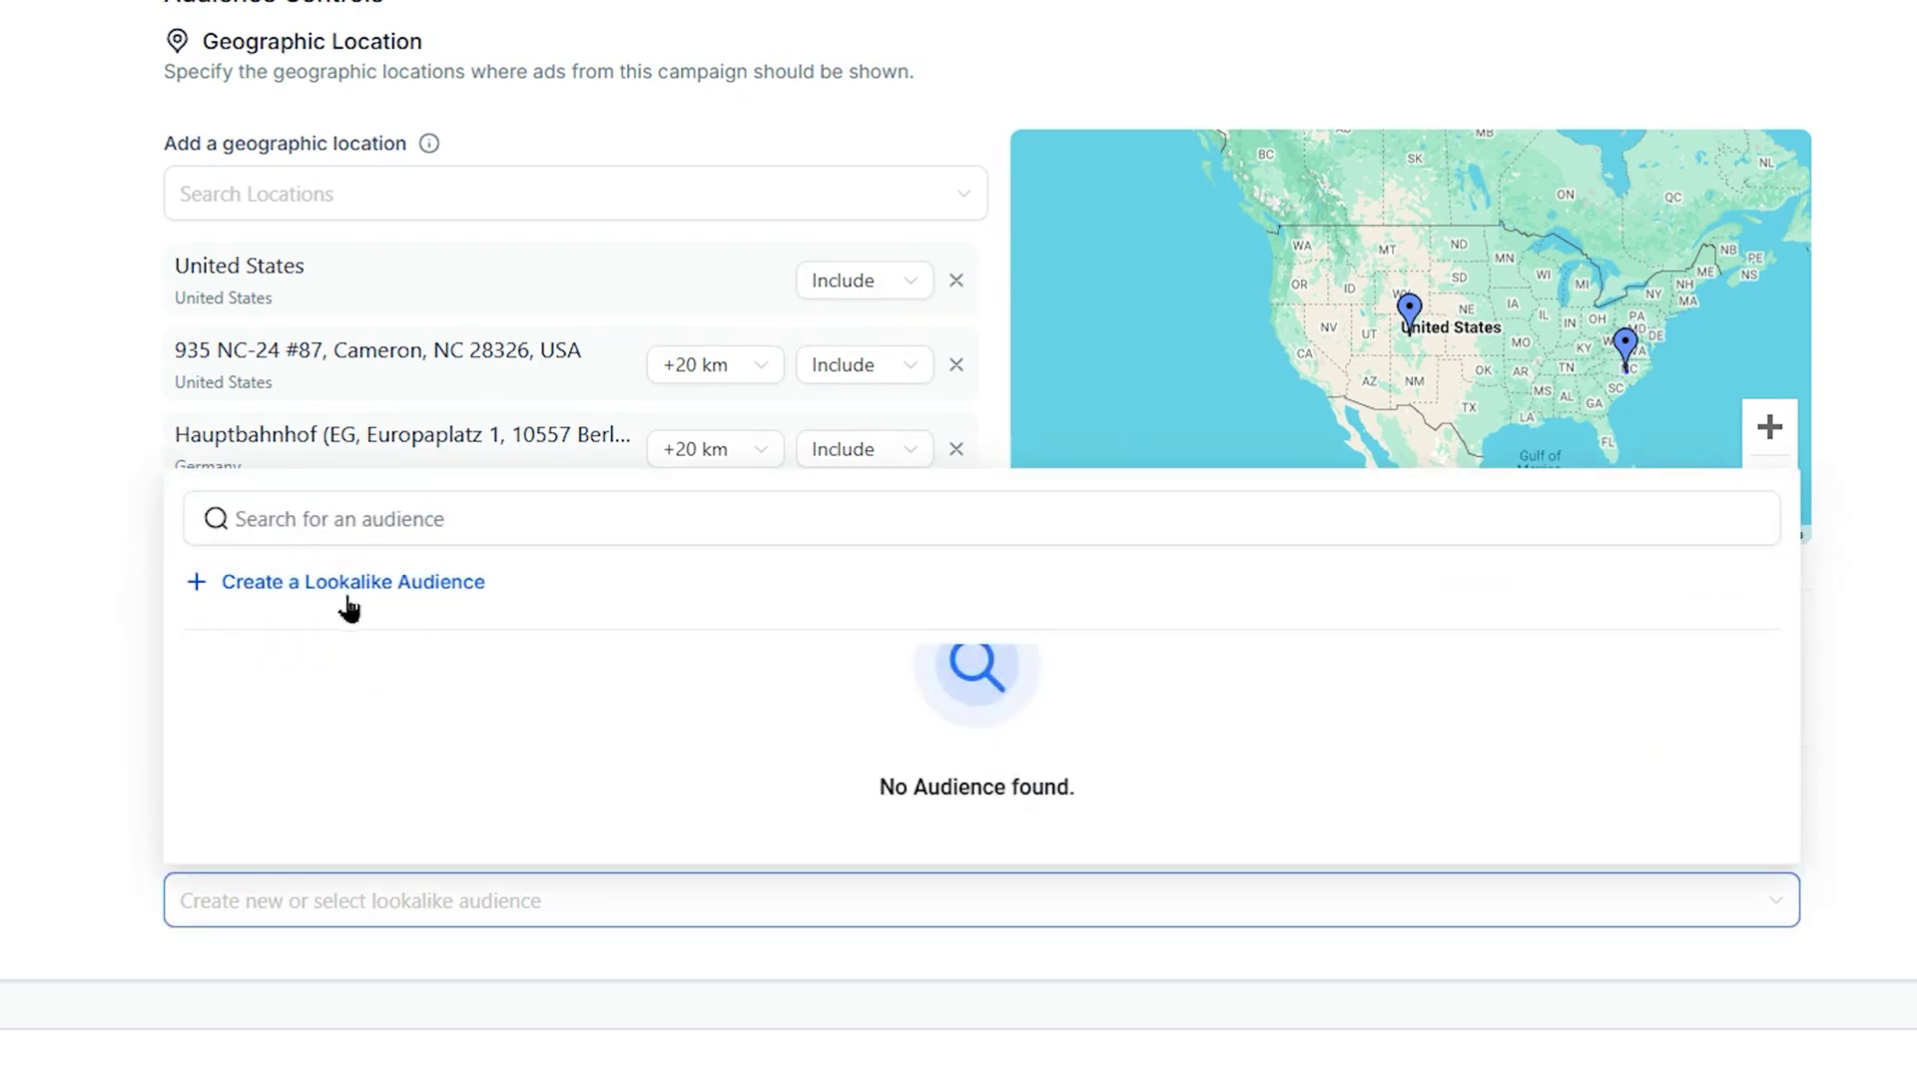
{"action": "left_click", "coordinate": [432, 587]}
{"action": "left_click", "coordinate": [830, 312]}
{"action": "left_click", "coordinate": [795, 451]}
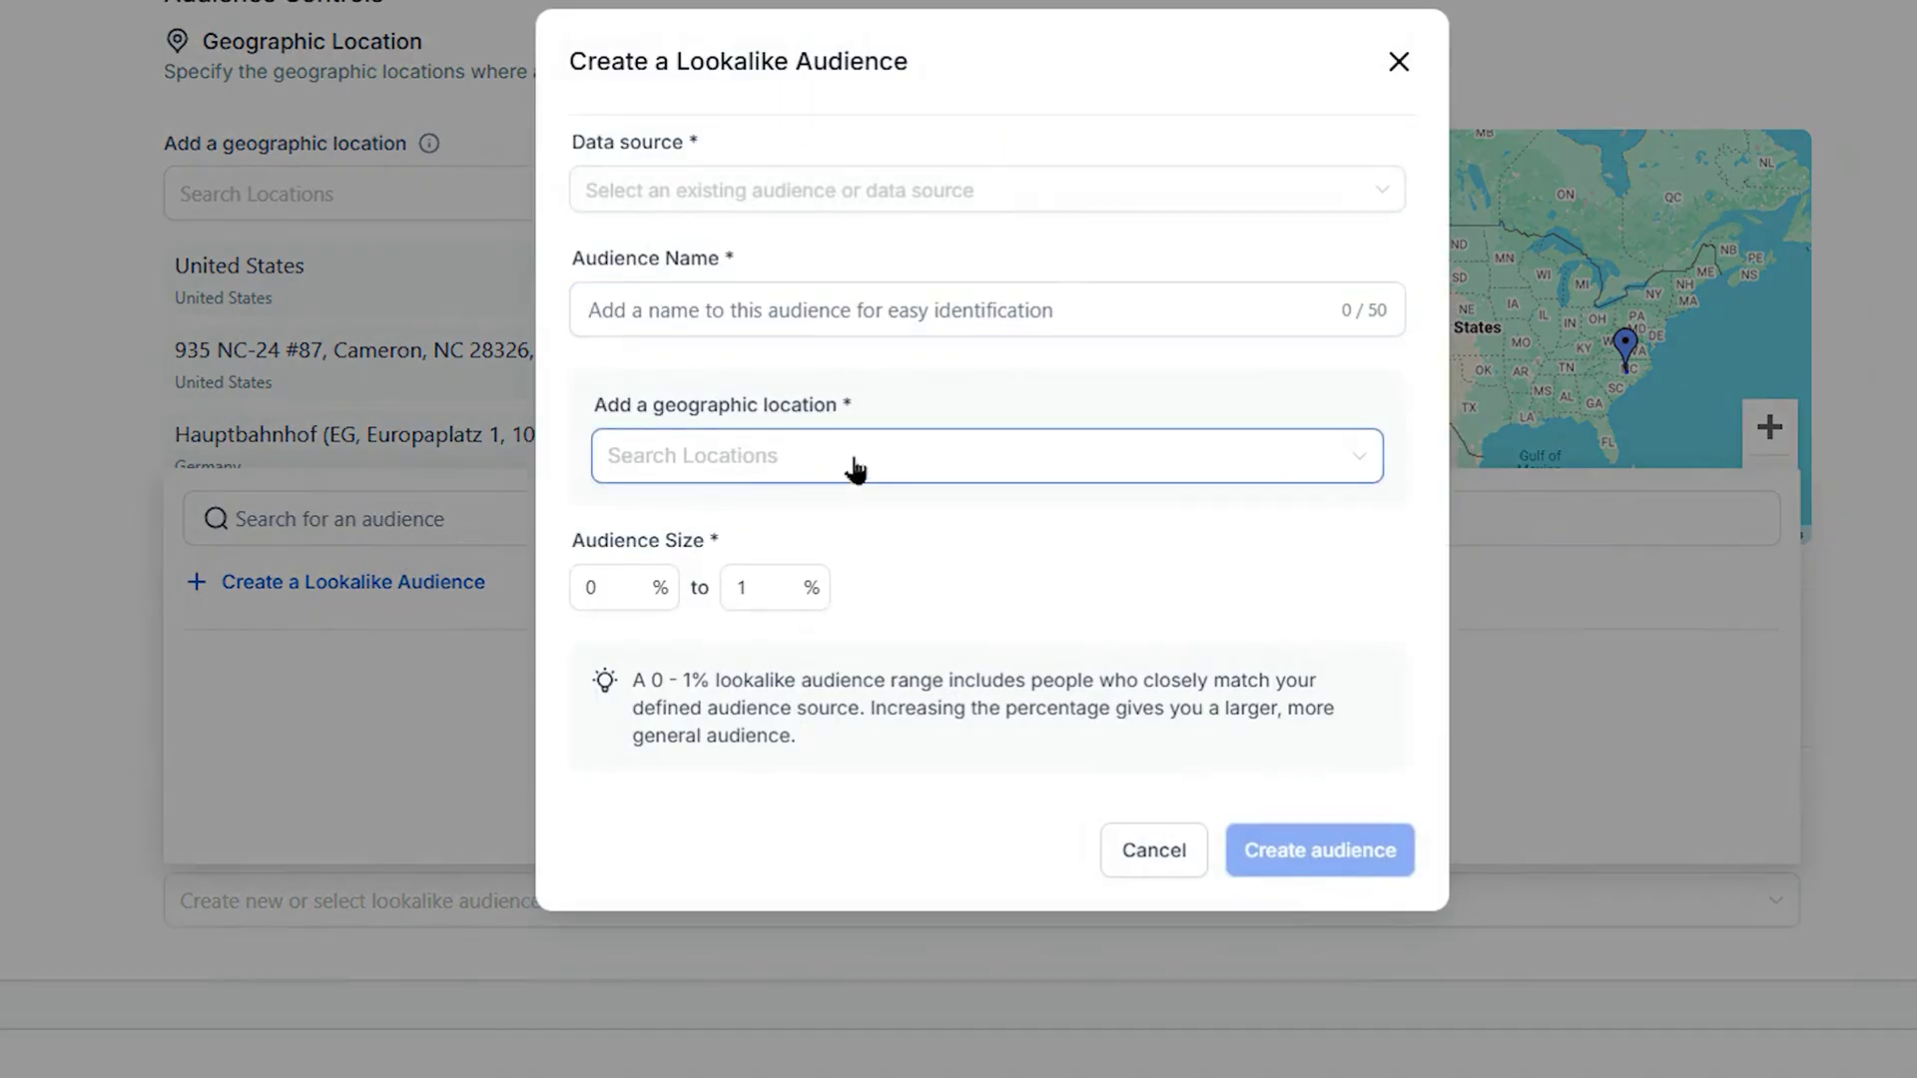
{"action": "left_click", "coordinate": [646, 579]}
{"action": "left_click", "coordinate": [909, 516]}
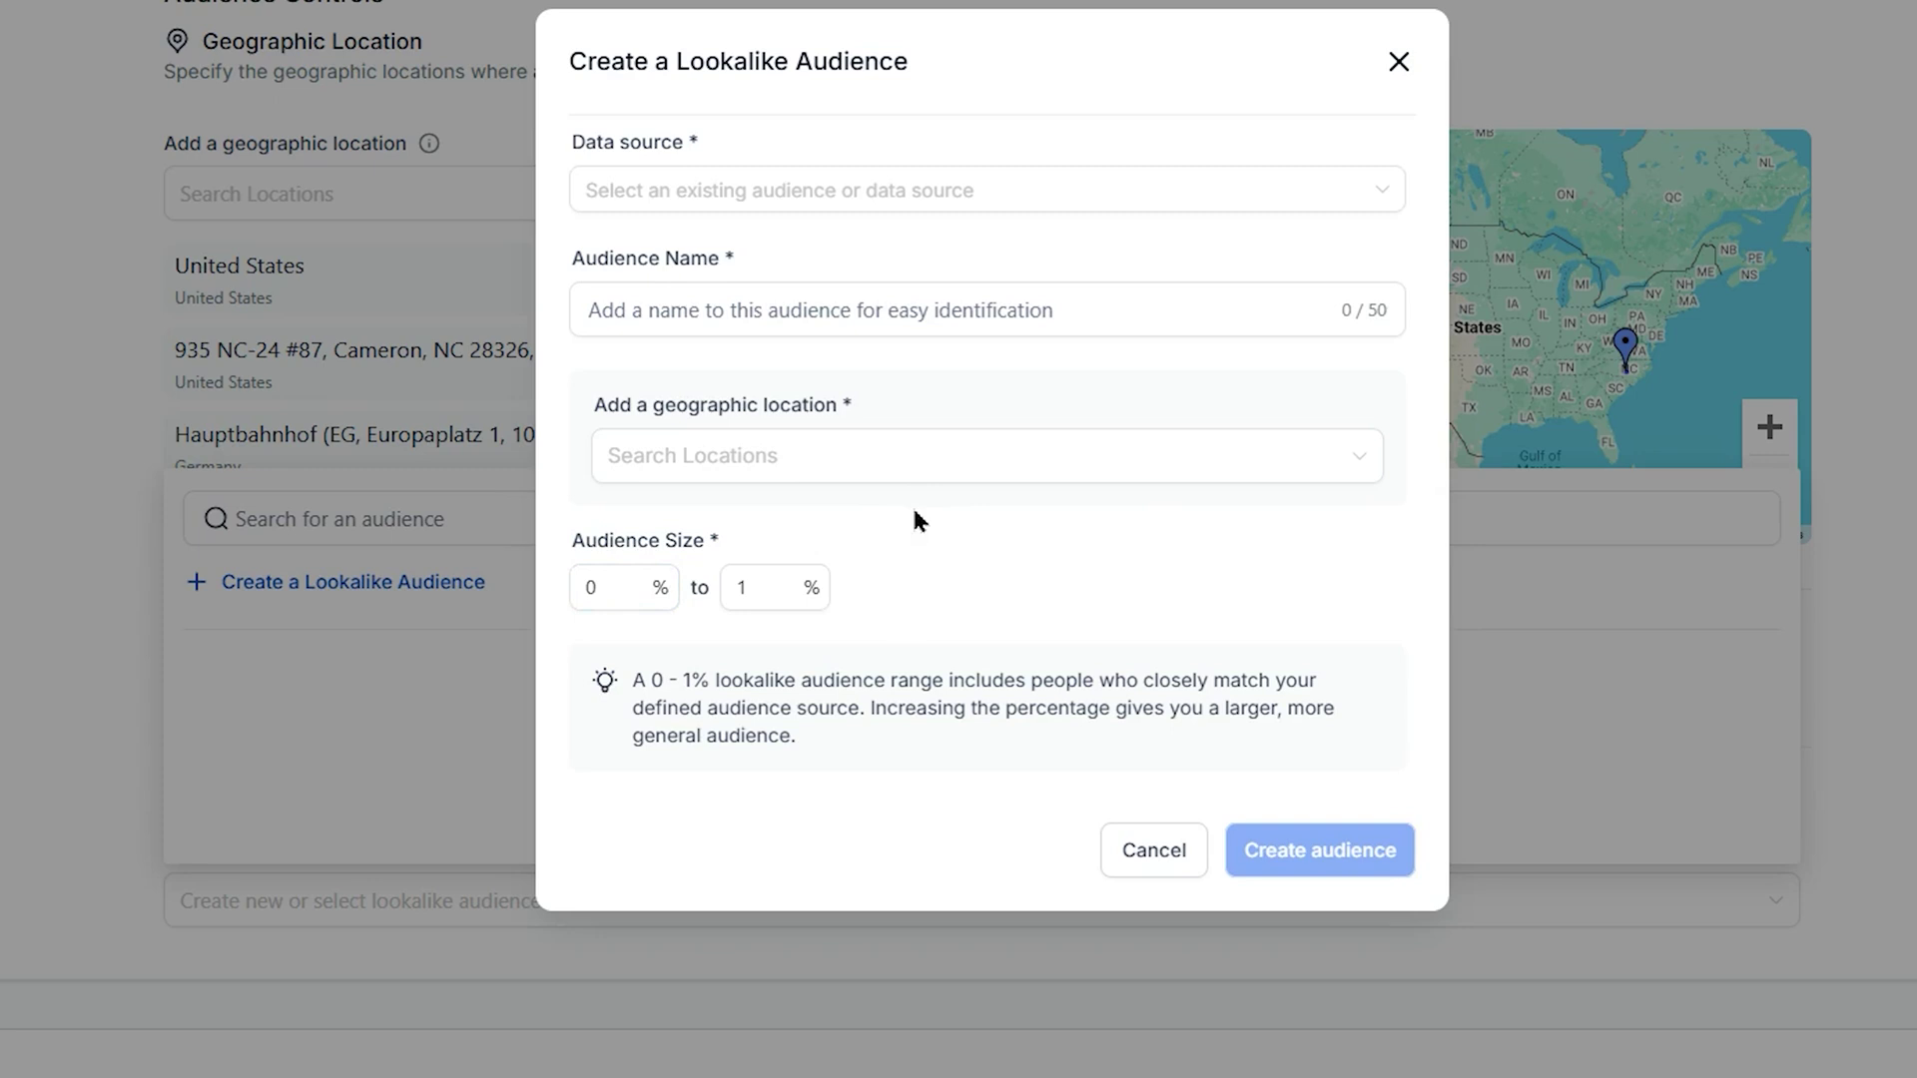
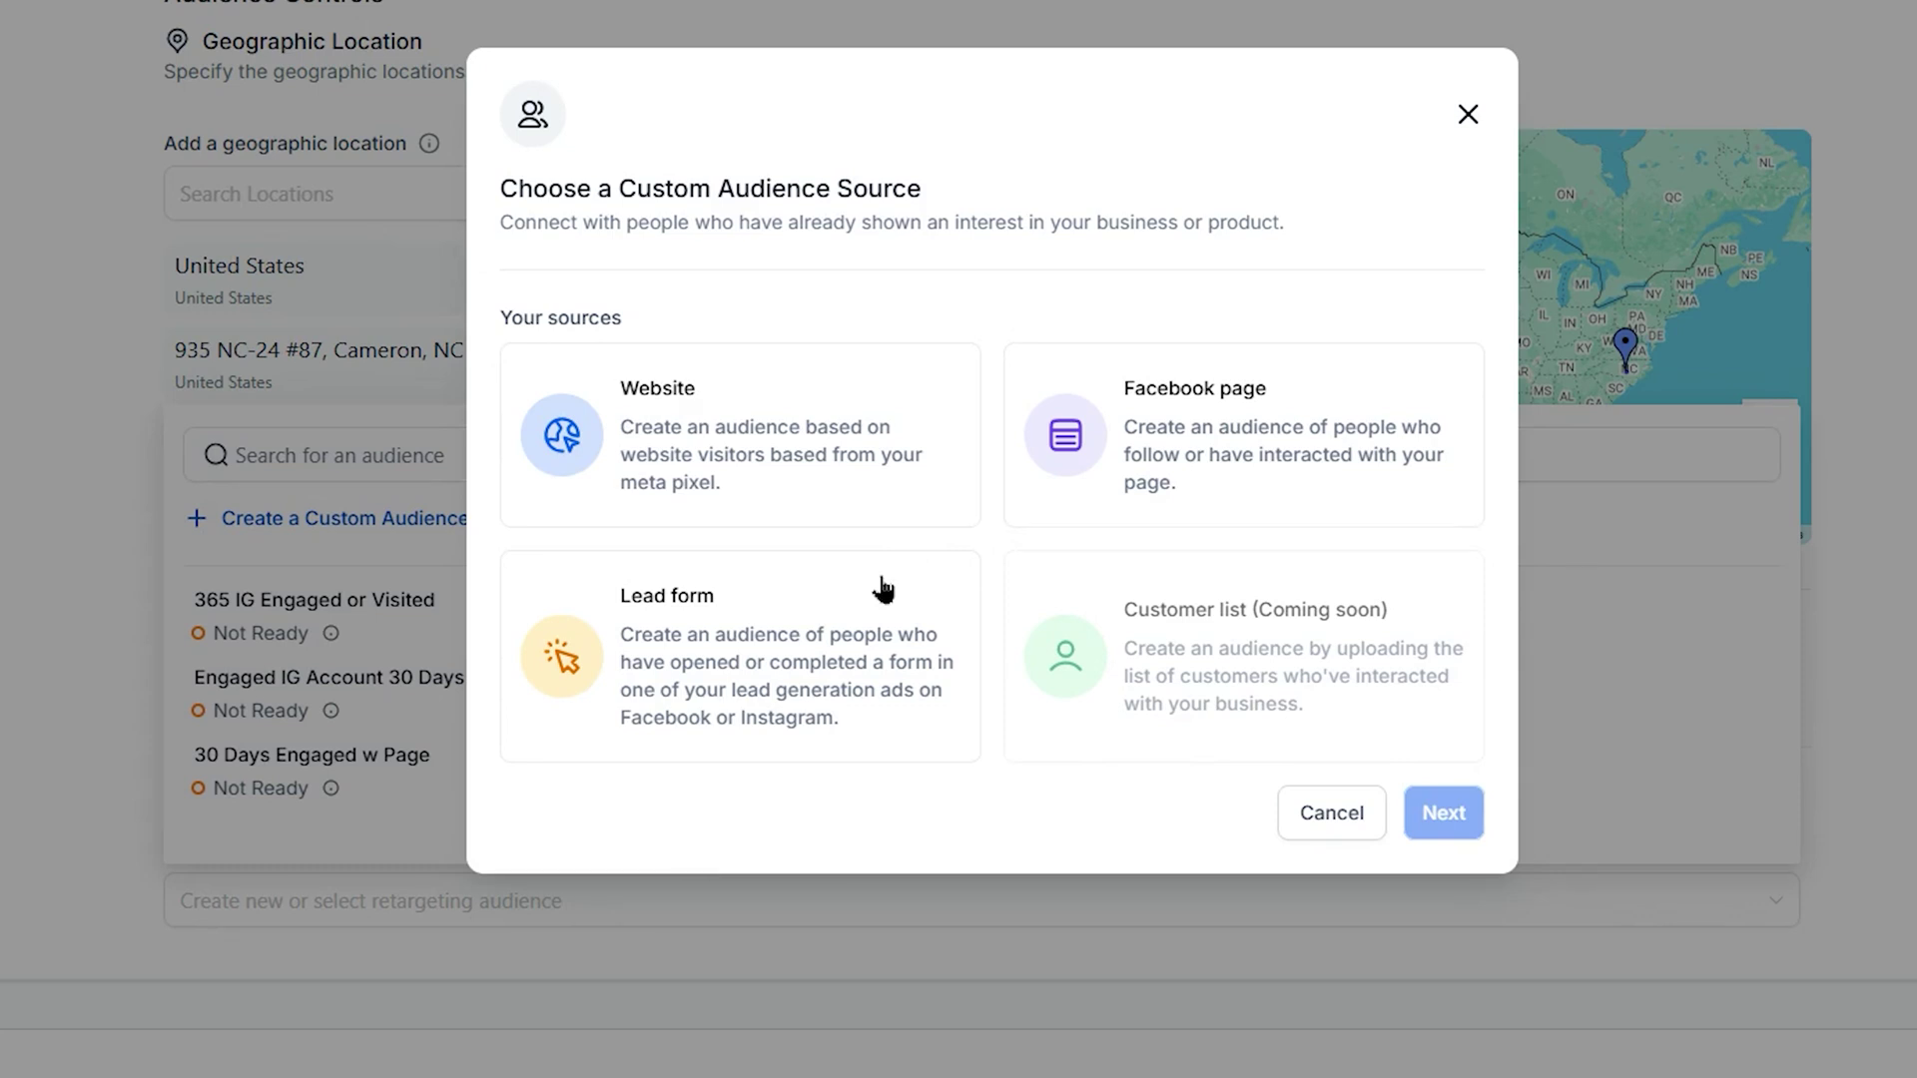
Start a website-based custom audience for retargeting and look over its matching rule, pixel, event and audience retention settings
{"action": "left_click", "coordinate": [834, 458]}
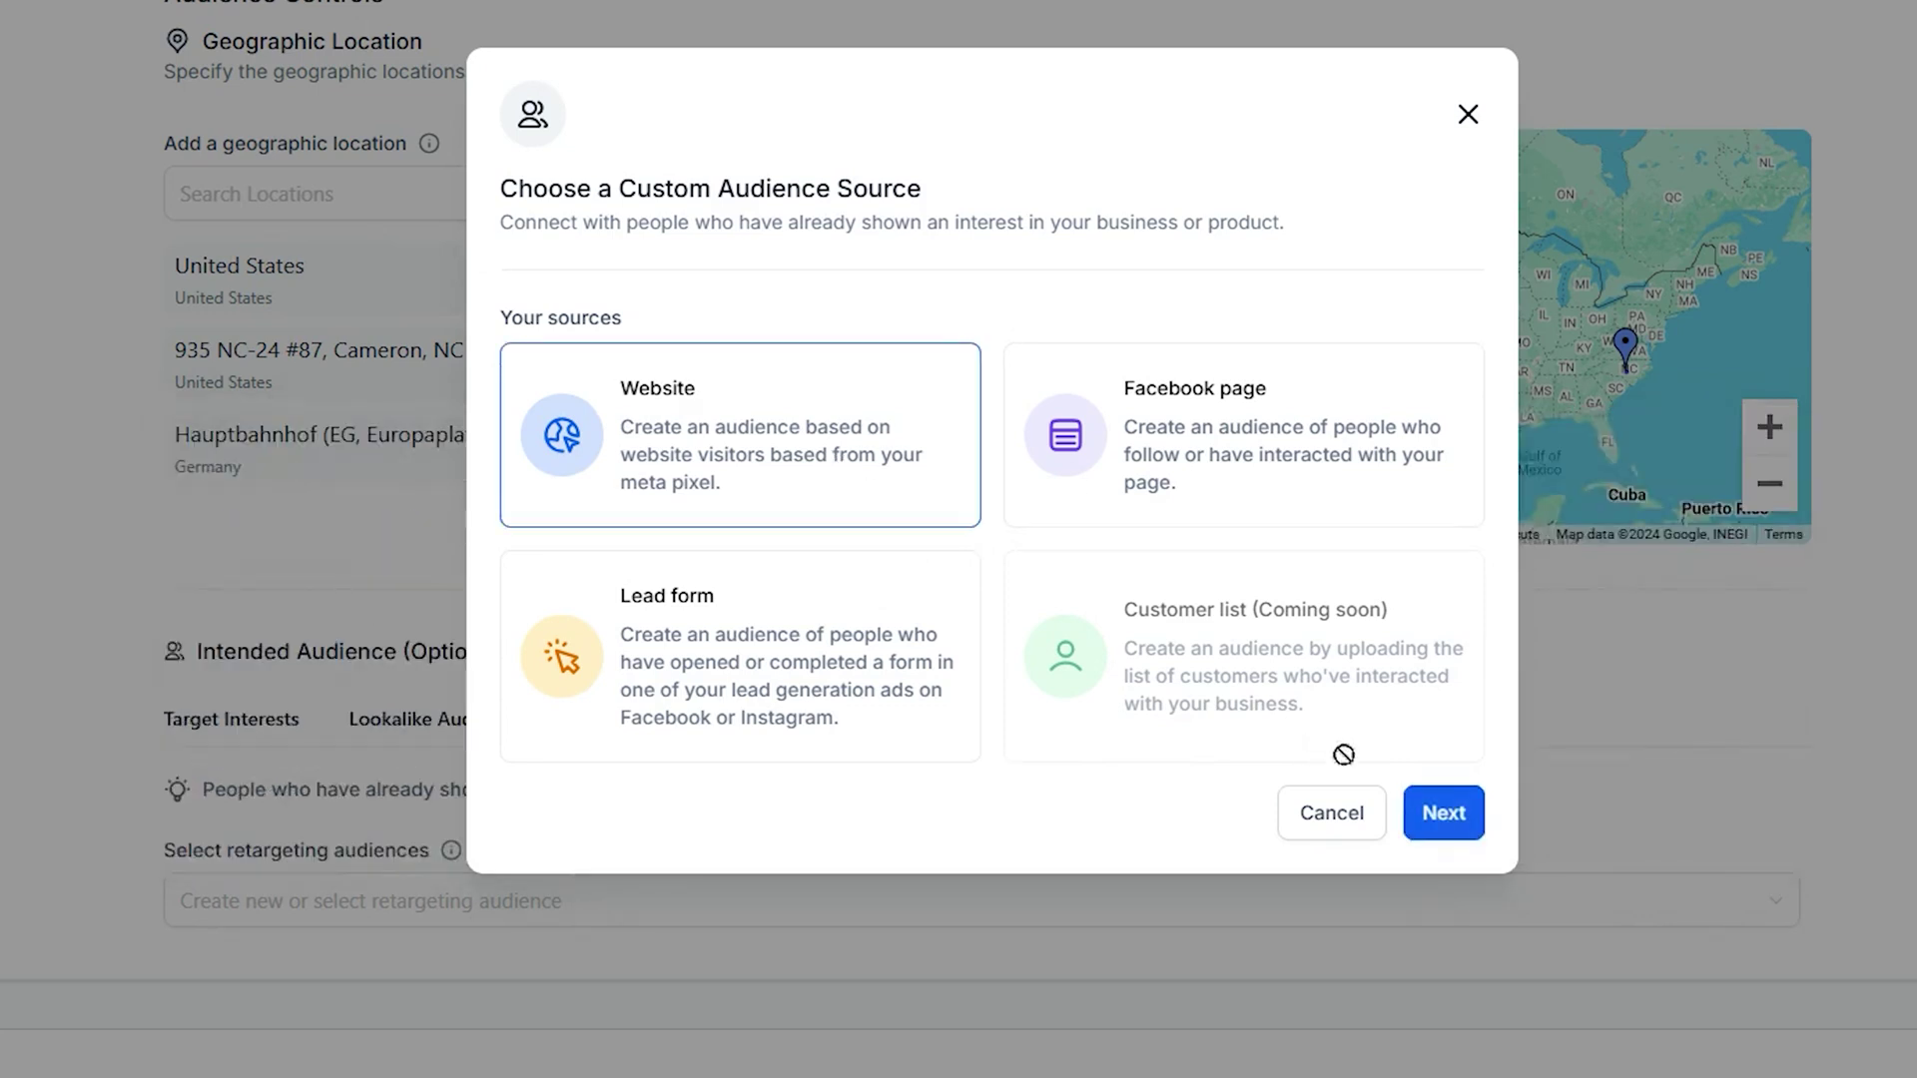
{"action": "left_click", "coordinate": [1437, 819]}
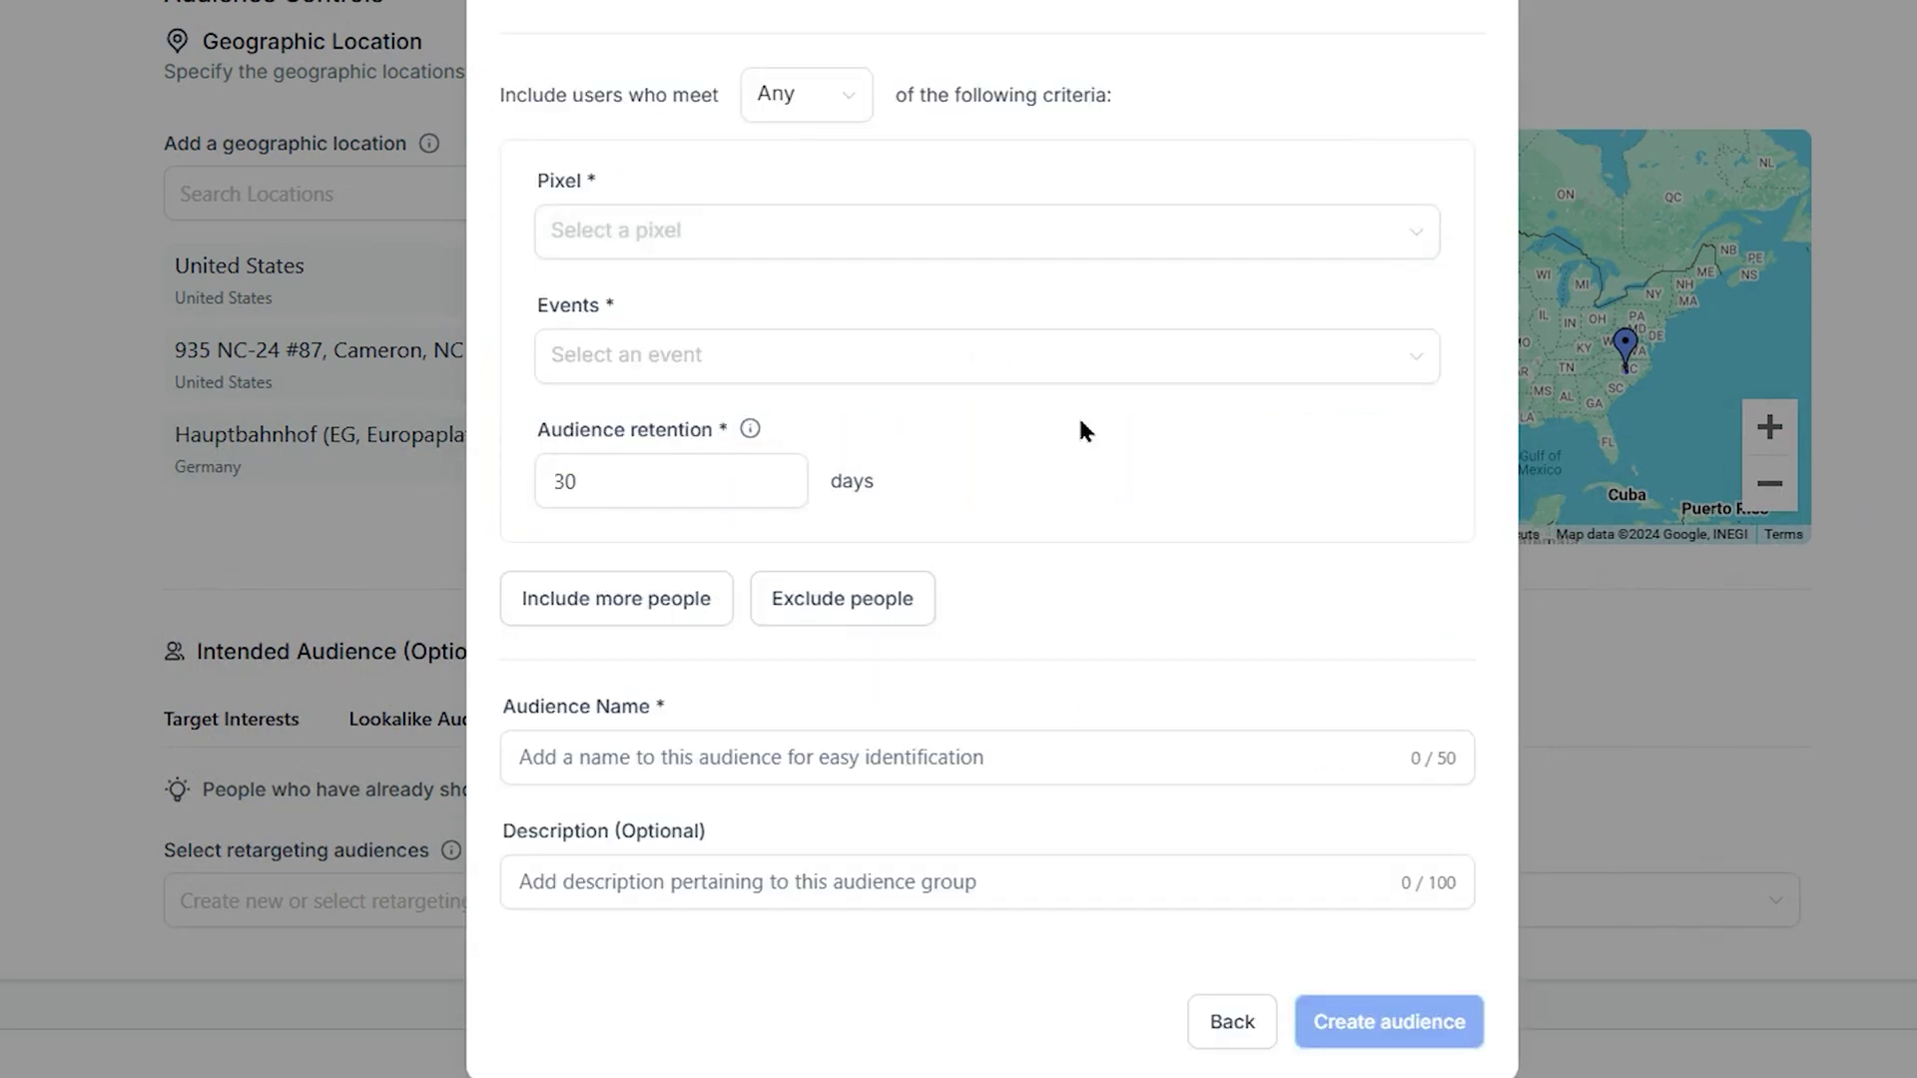
{"action": "left_click", "coordinate": [828, 98]}
{"action": "left_click", "coordinate": [1150, 52]}
{"action": "left_click", "coordinate": [718, 235]}
{"action": "left_click", "coordinate": [710, 356]}
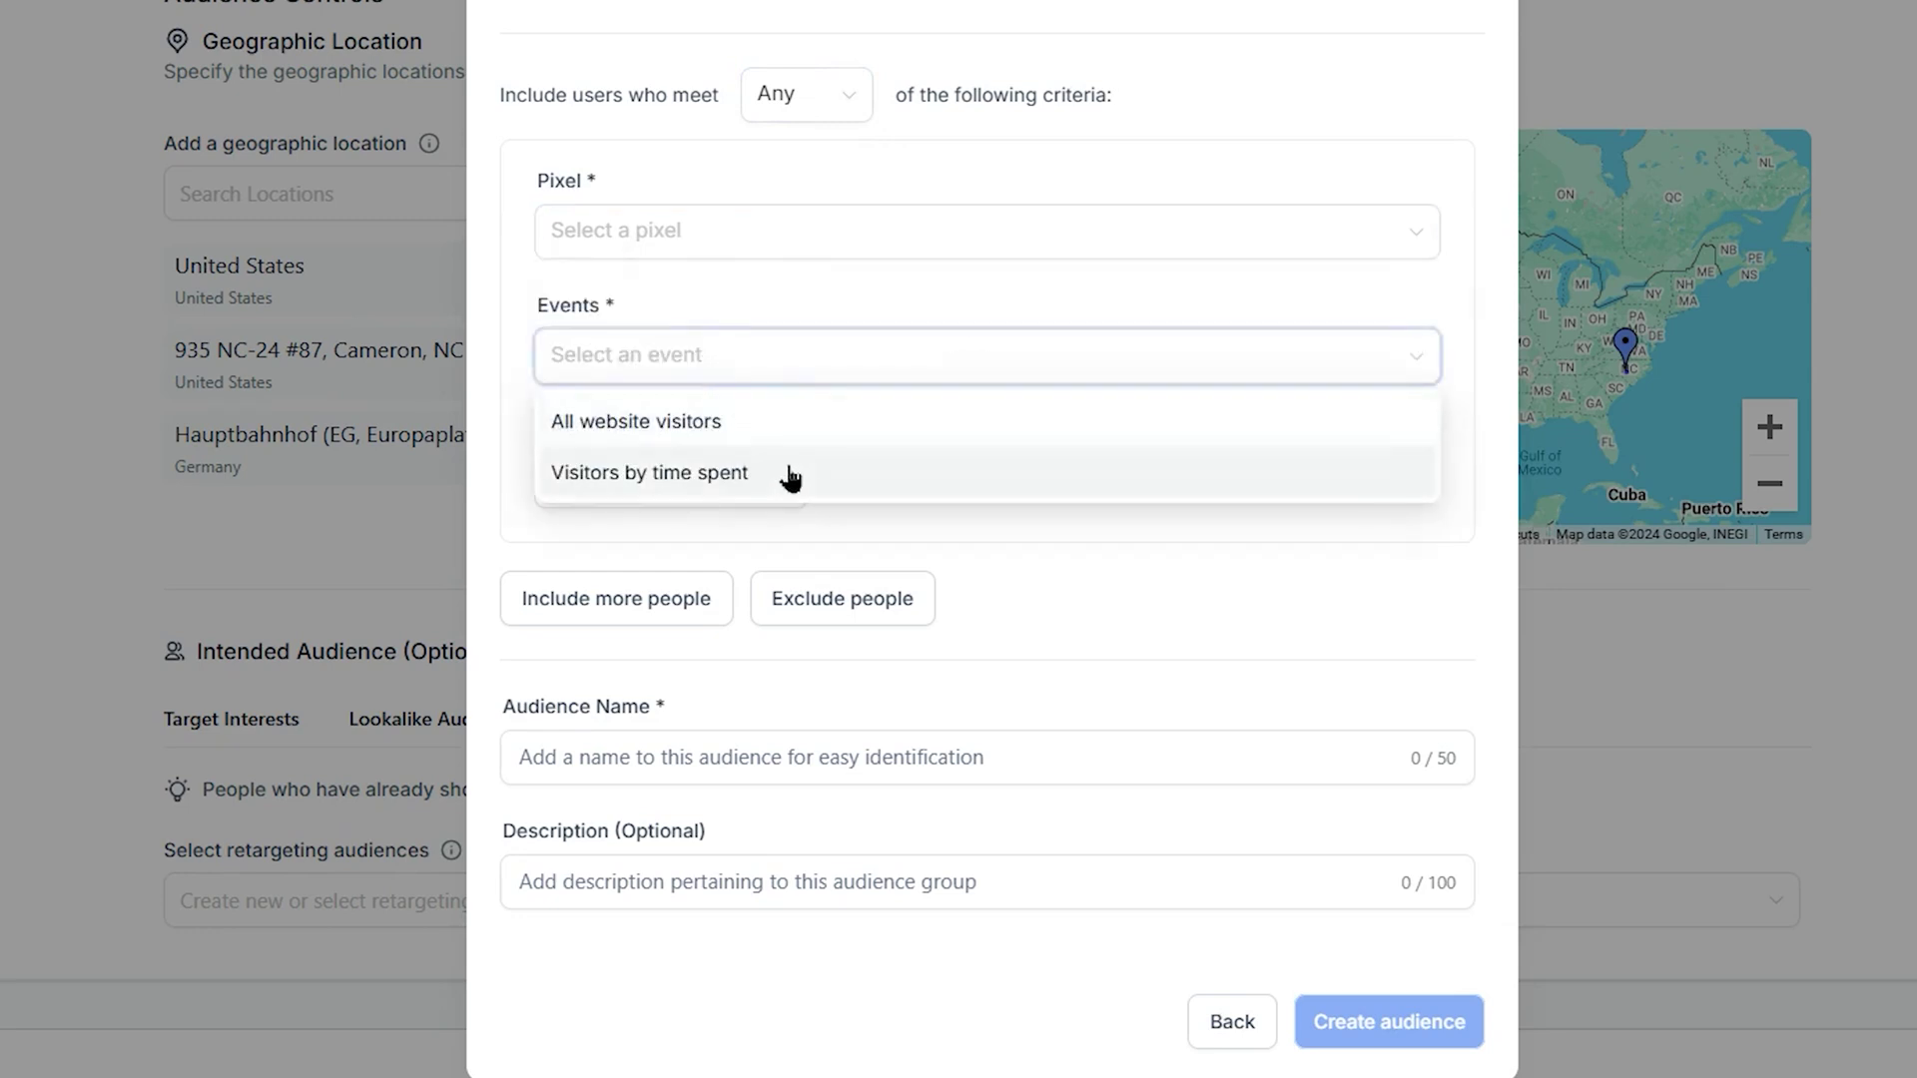
{"action": "left_click", "coordinate": [819, 290]}
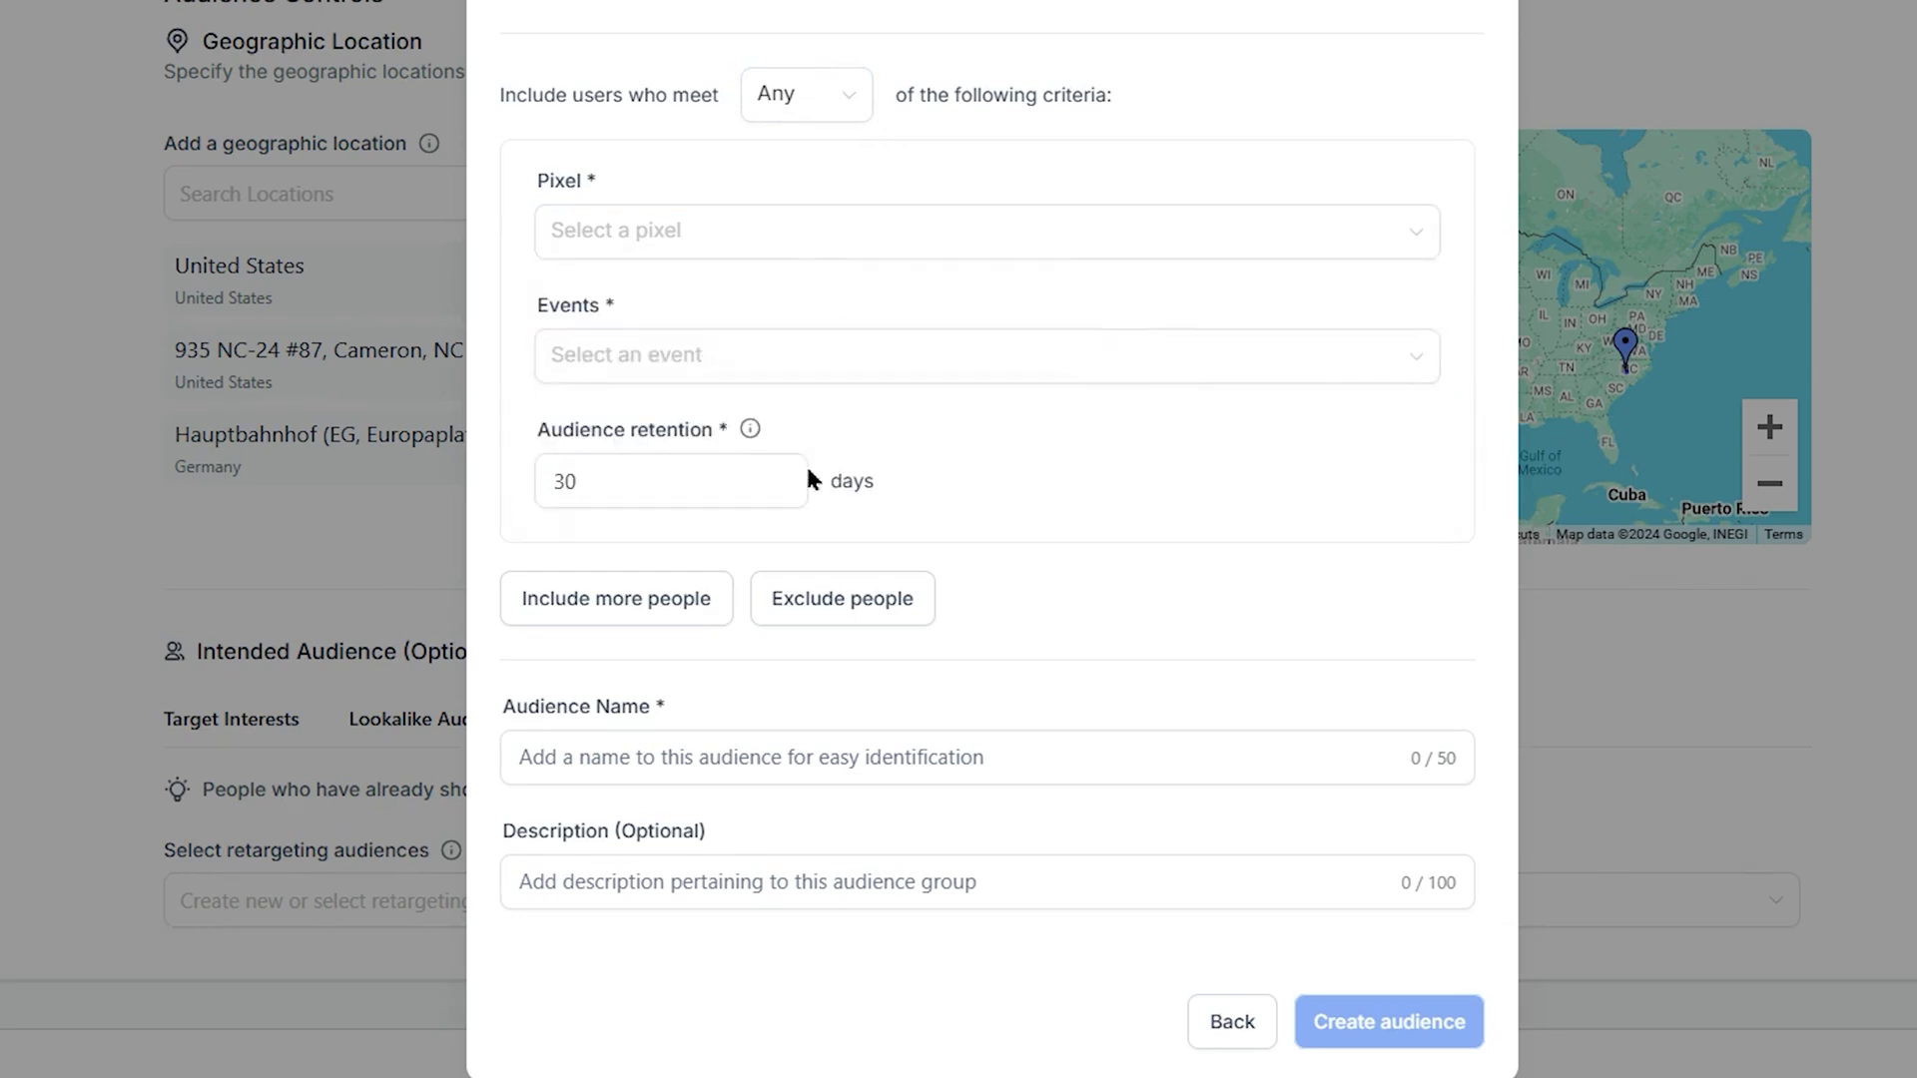
{"action": "mouse_move", "coordinate": [749, 431]}
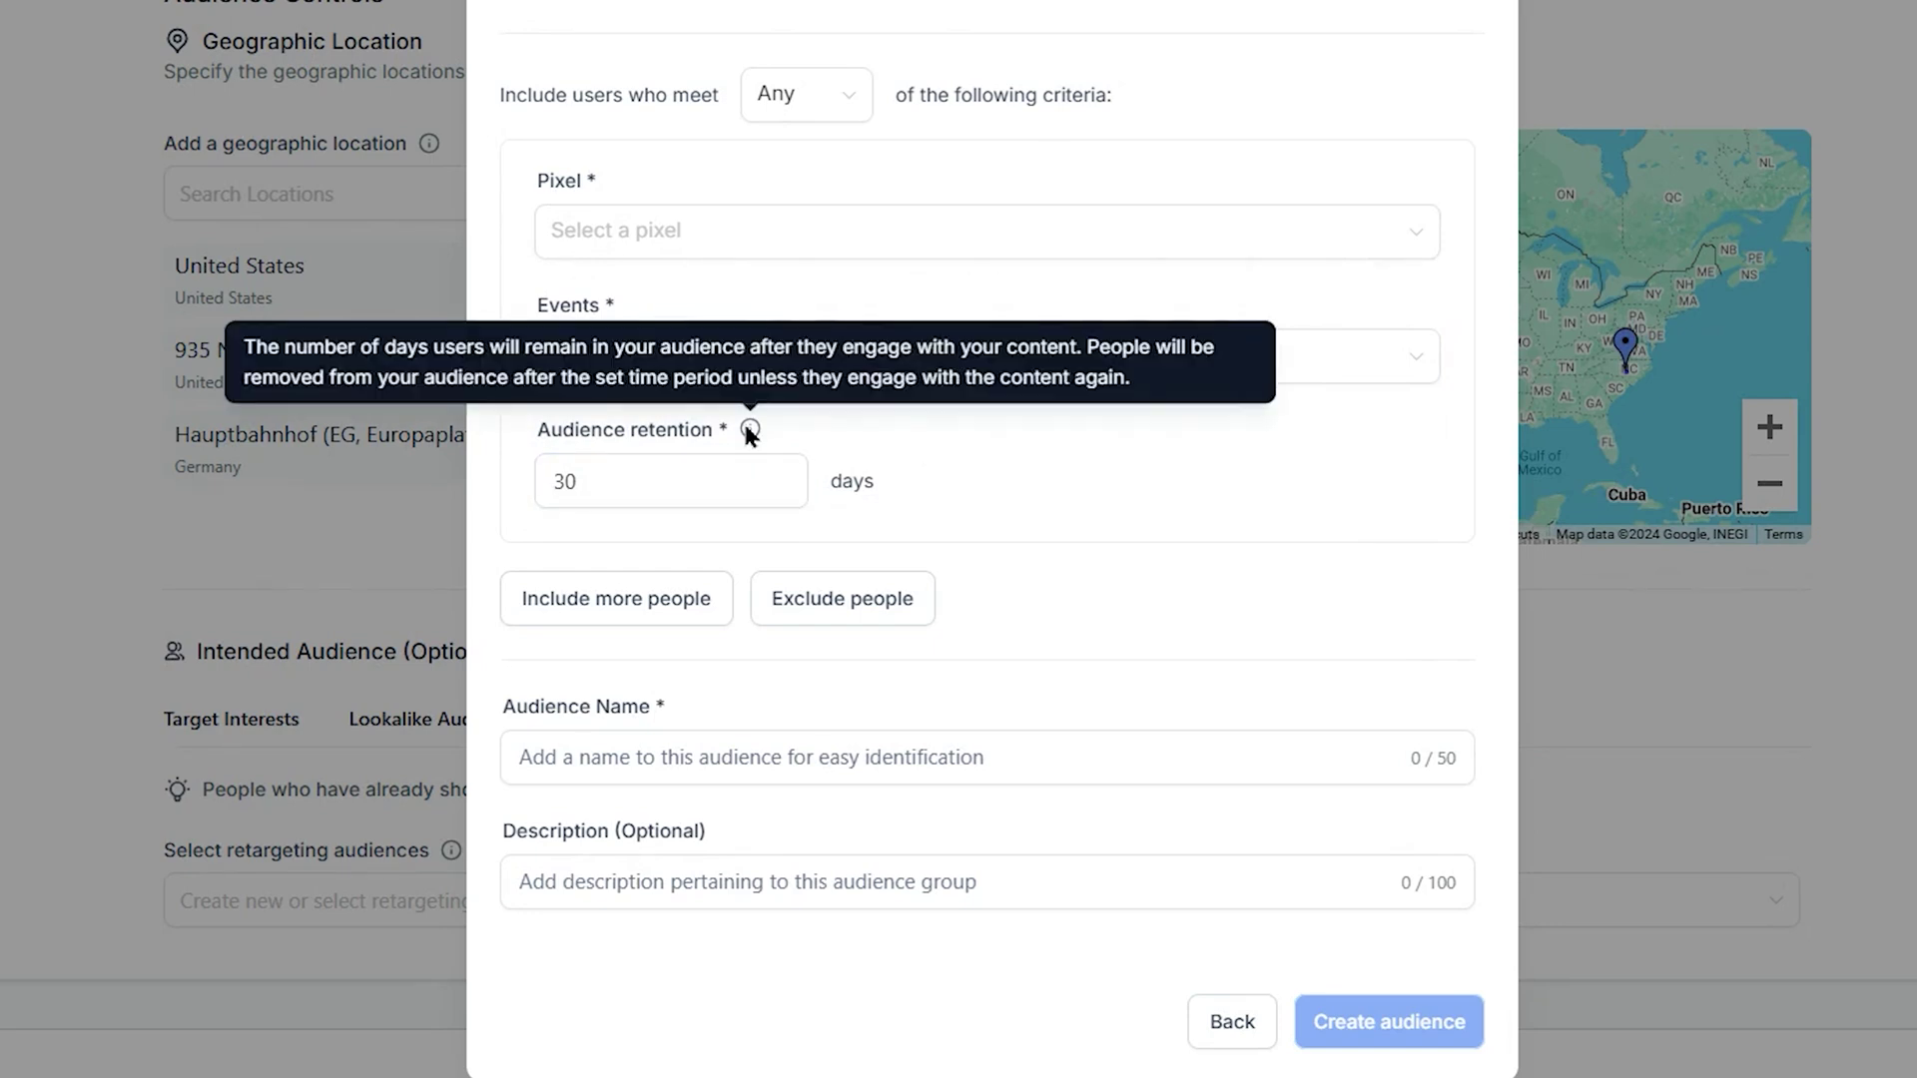
Add a second inclusion criteria group to the custom audience, remove it, and look over the audience name and description fields
{"action": "left_click", "coordinate": [682, 604]}
{"action": "scroll", "coordinate": [829, 633], "scroll_direction": "down", "scroll_amount": 2}
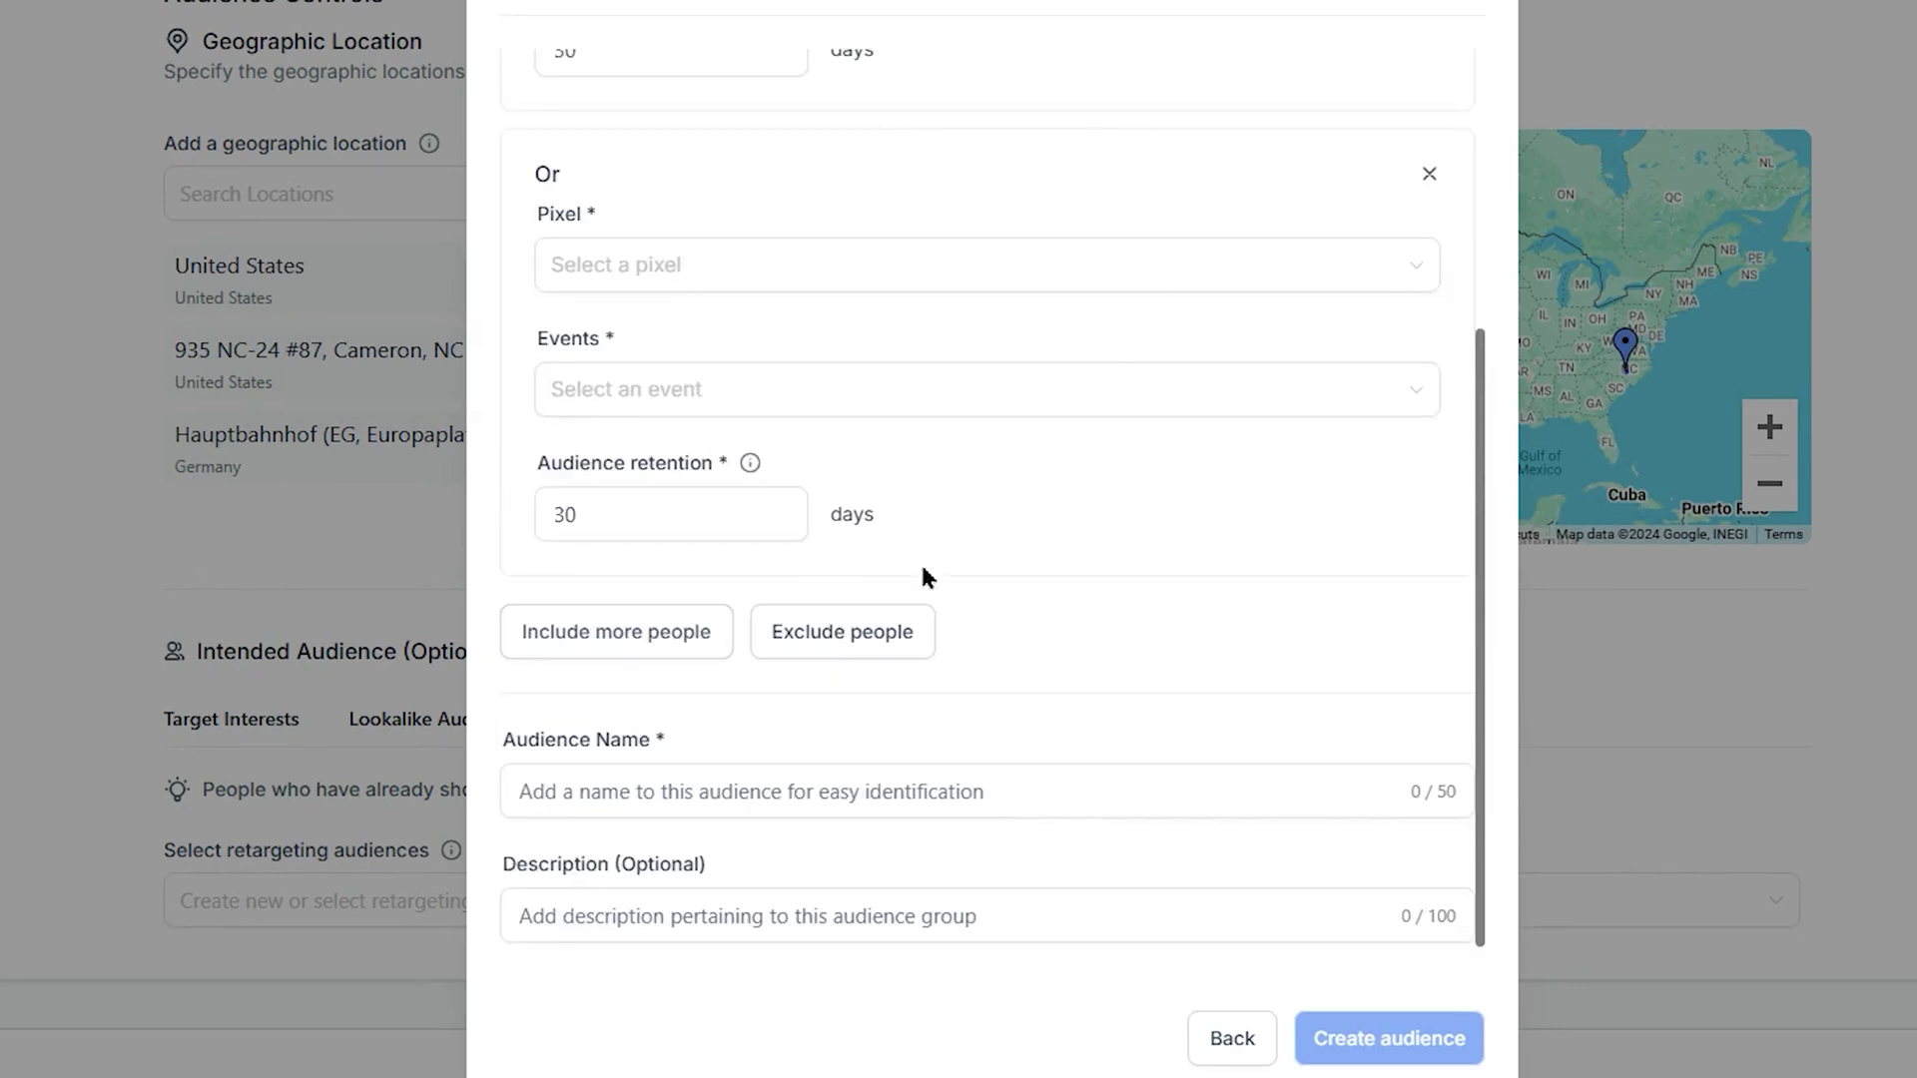
{"action": "left_click", "coordinate": [1430, 178]}
{"action": "left_click", "coordinate": [625, 755]}
{"action": "left_click", "coordinate": [666, 900]}
{"action": "left_click", "coordinate": [1333, 1025]}
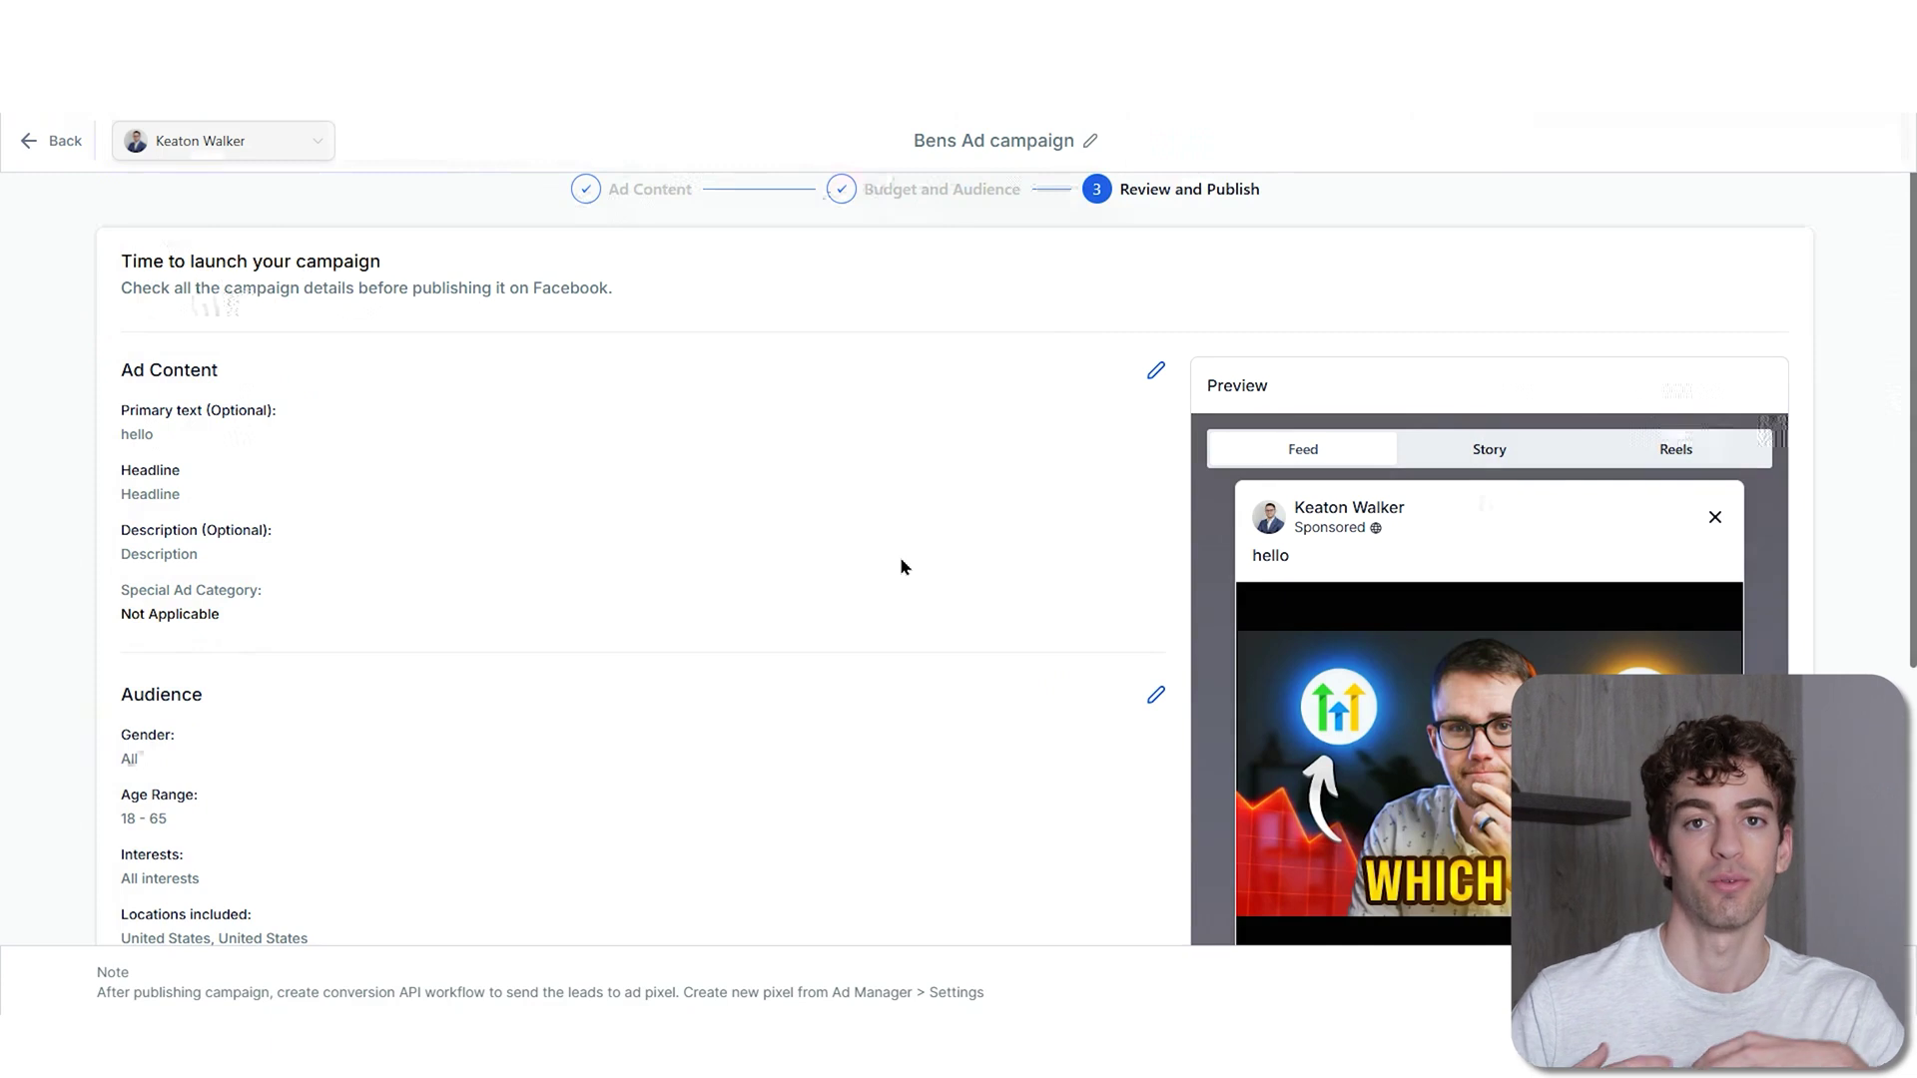
Review the ad content, audience and budget summary and save the campaign as a draft
{"action": "scroll", "coordinate": [463, 331], "scroll_direction": "down", "scroll_amount": 1}
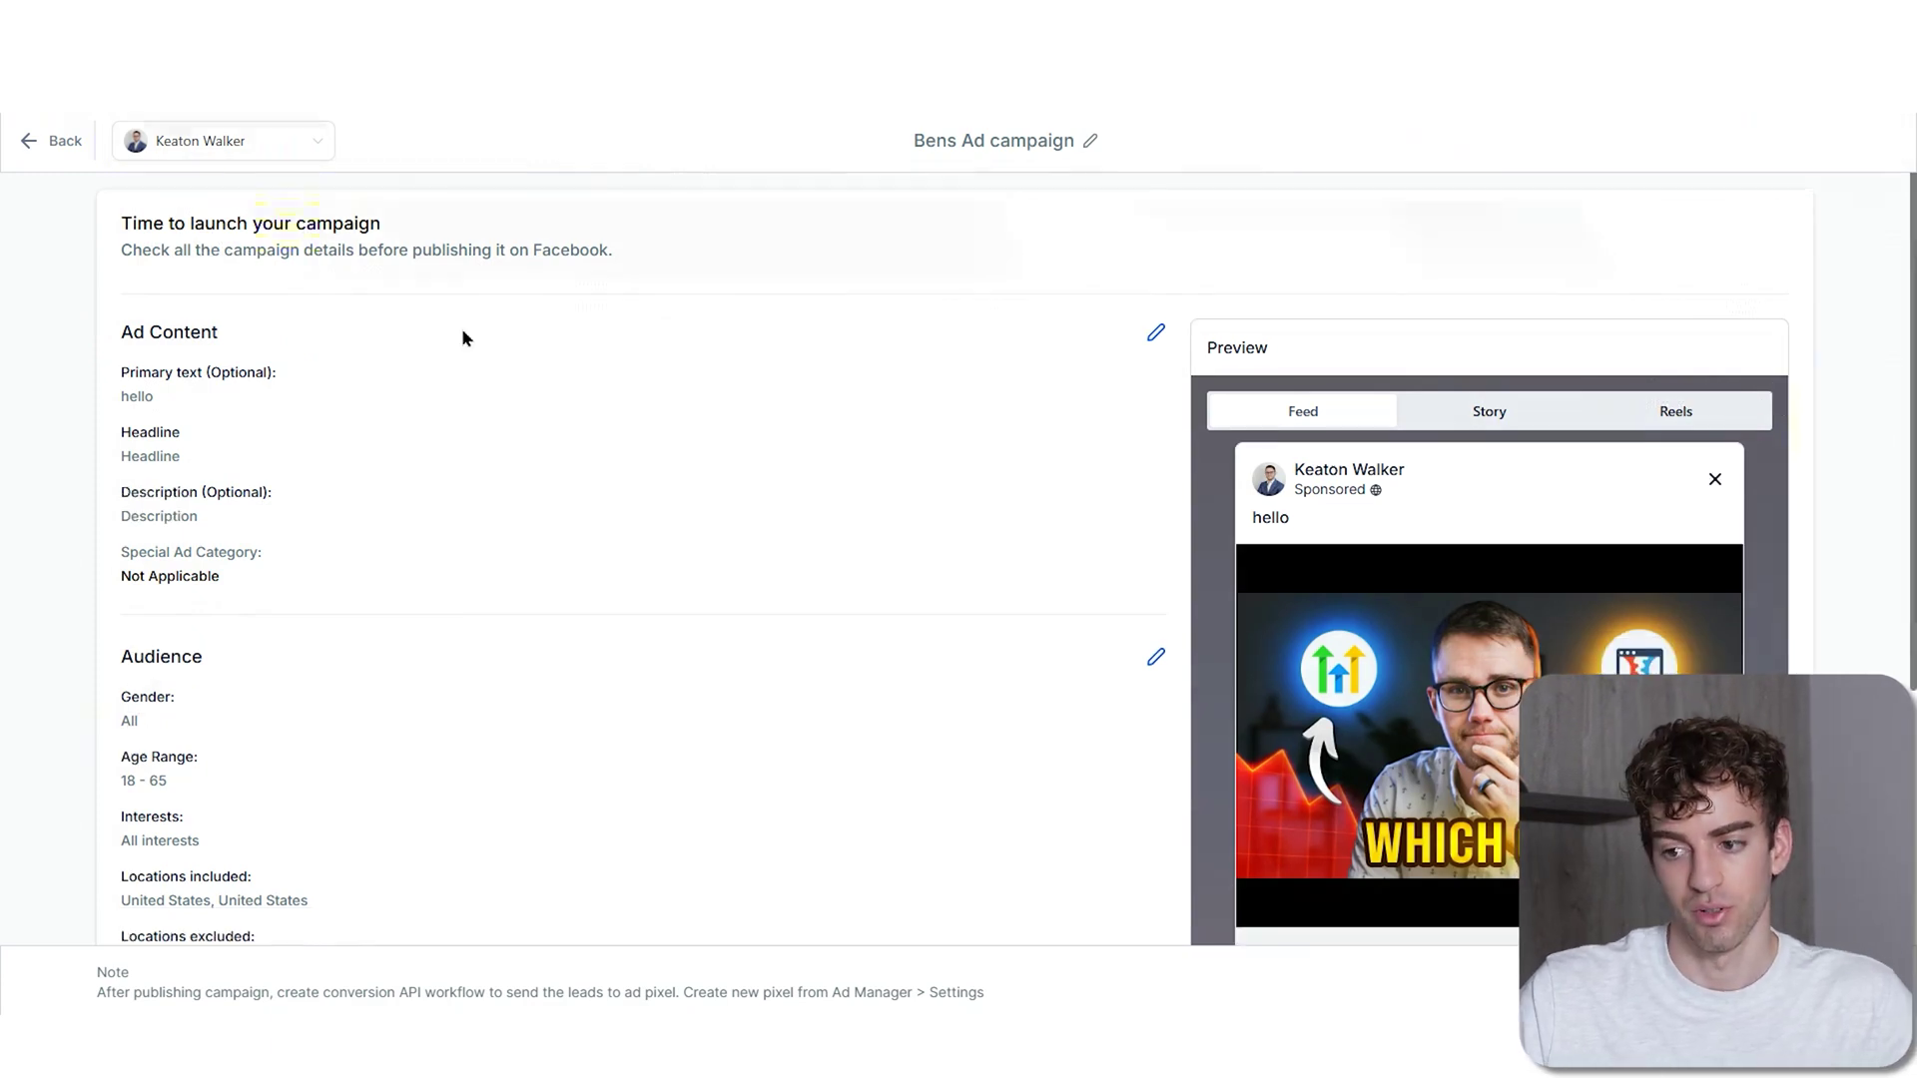
{"action": "scroll", "coordinate": [463, 337], "scroll_direction": "down", "scroll_amount": 5}
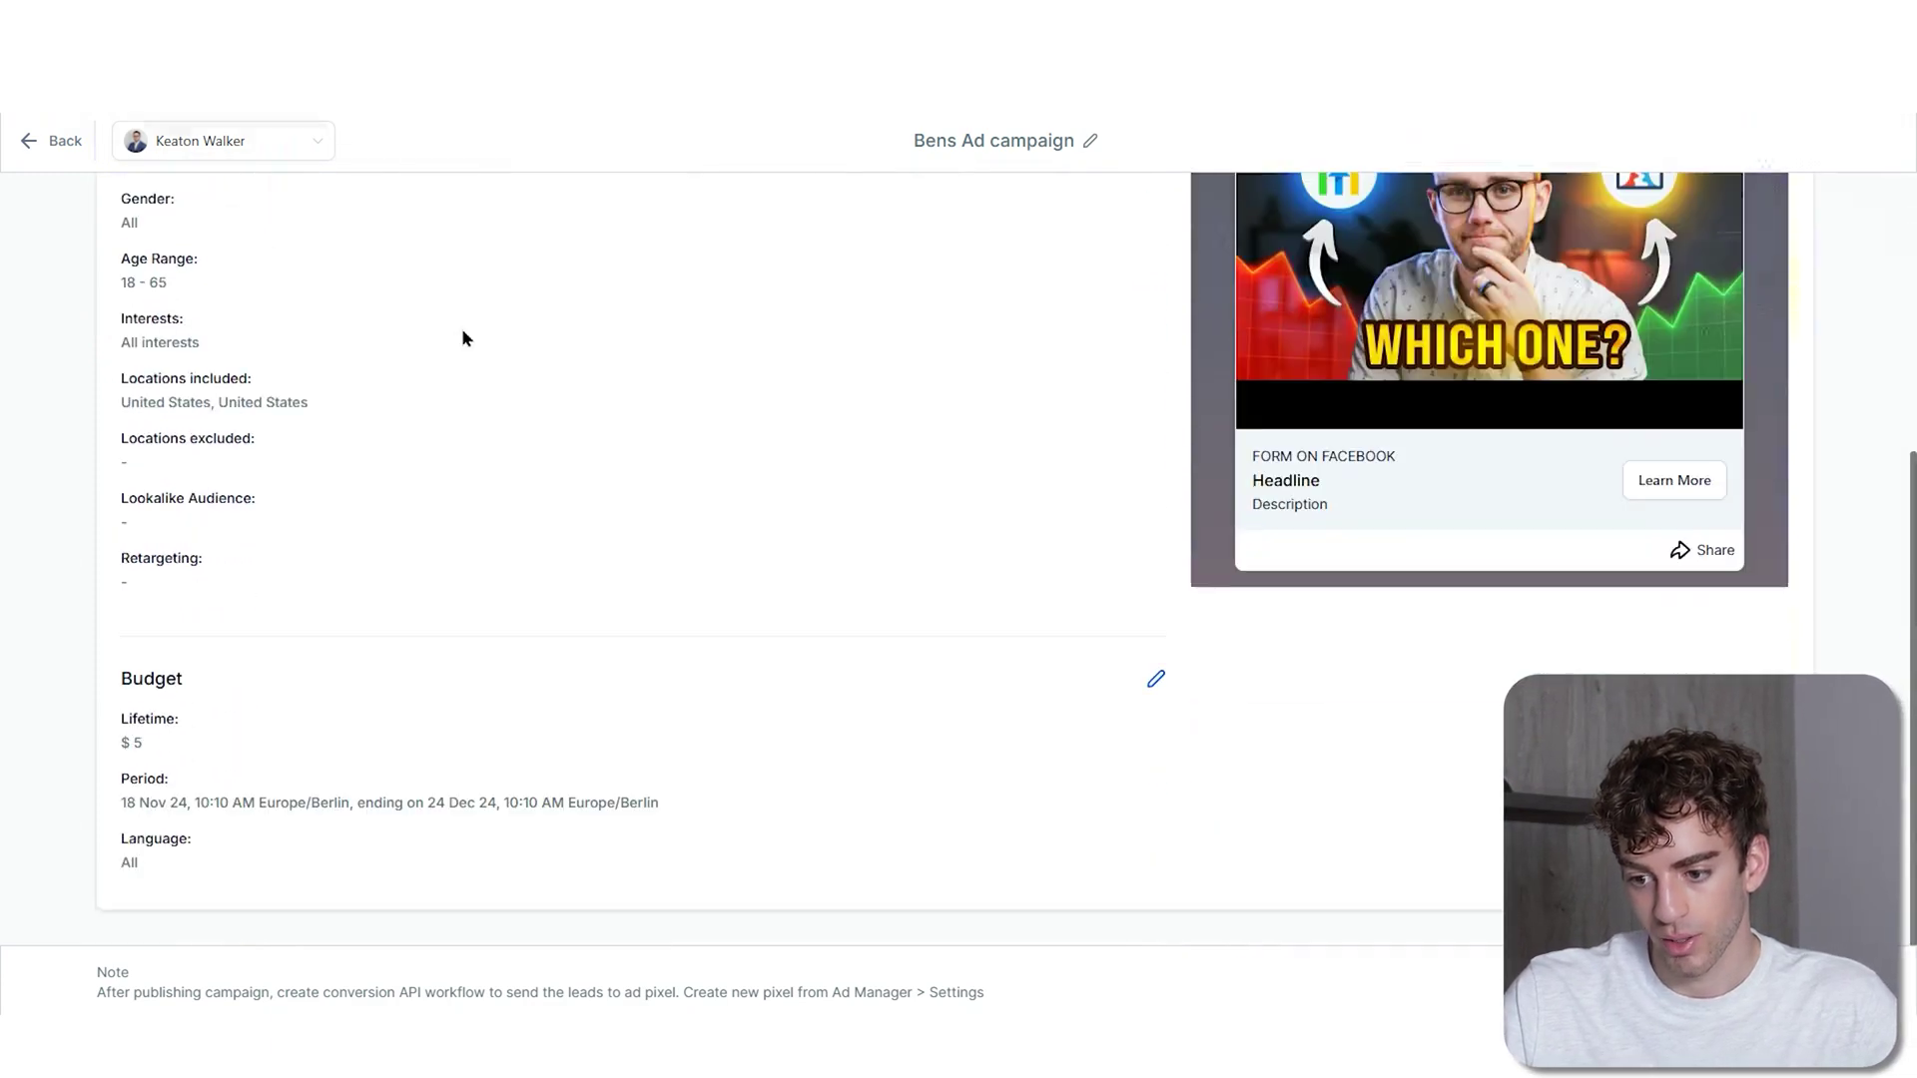
{"action": "scroll", "coordinate": [582, 470], "scroll_direction": "up", "scroll_amount": 5}
{"action": "scroll", "coordinate": [1164, 839], "scroll_direction": "down", "scroll_amount": 5}
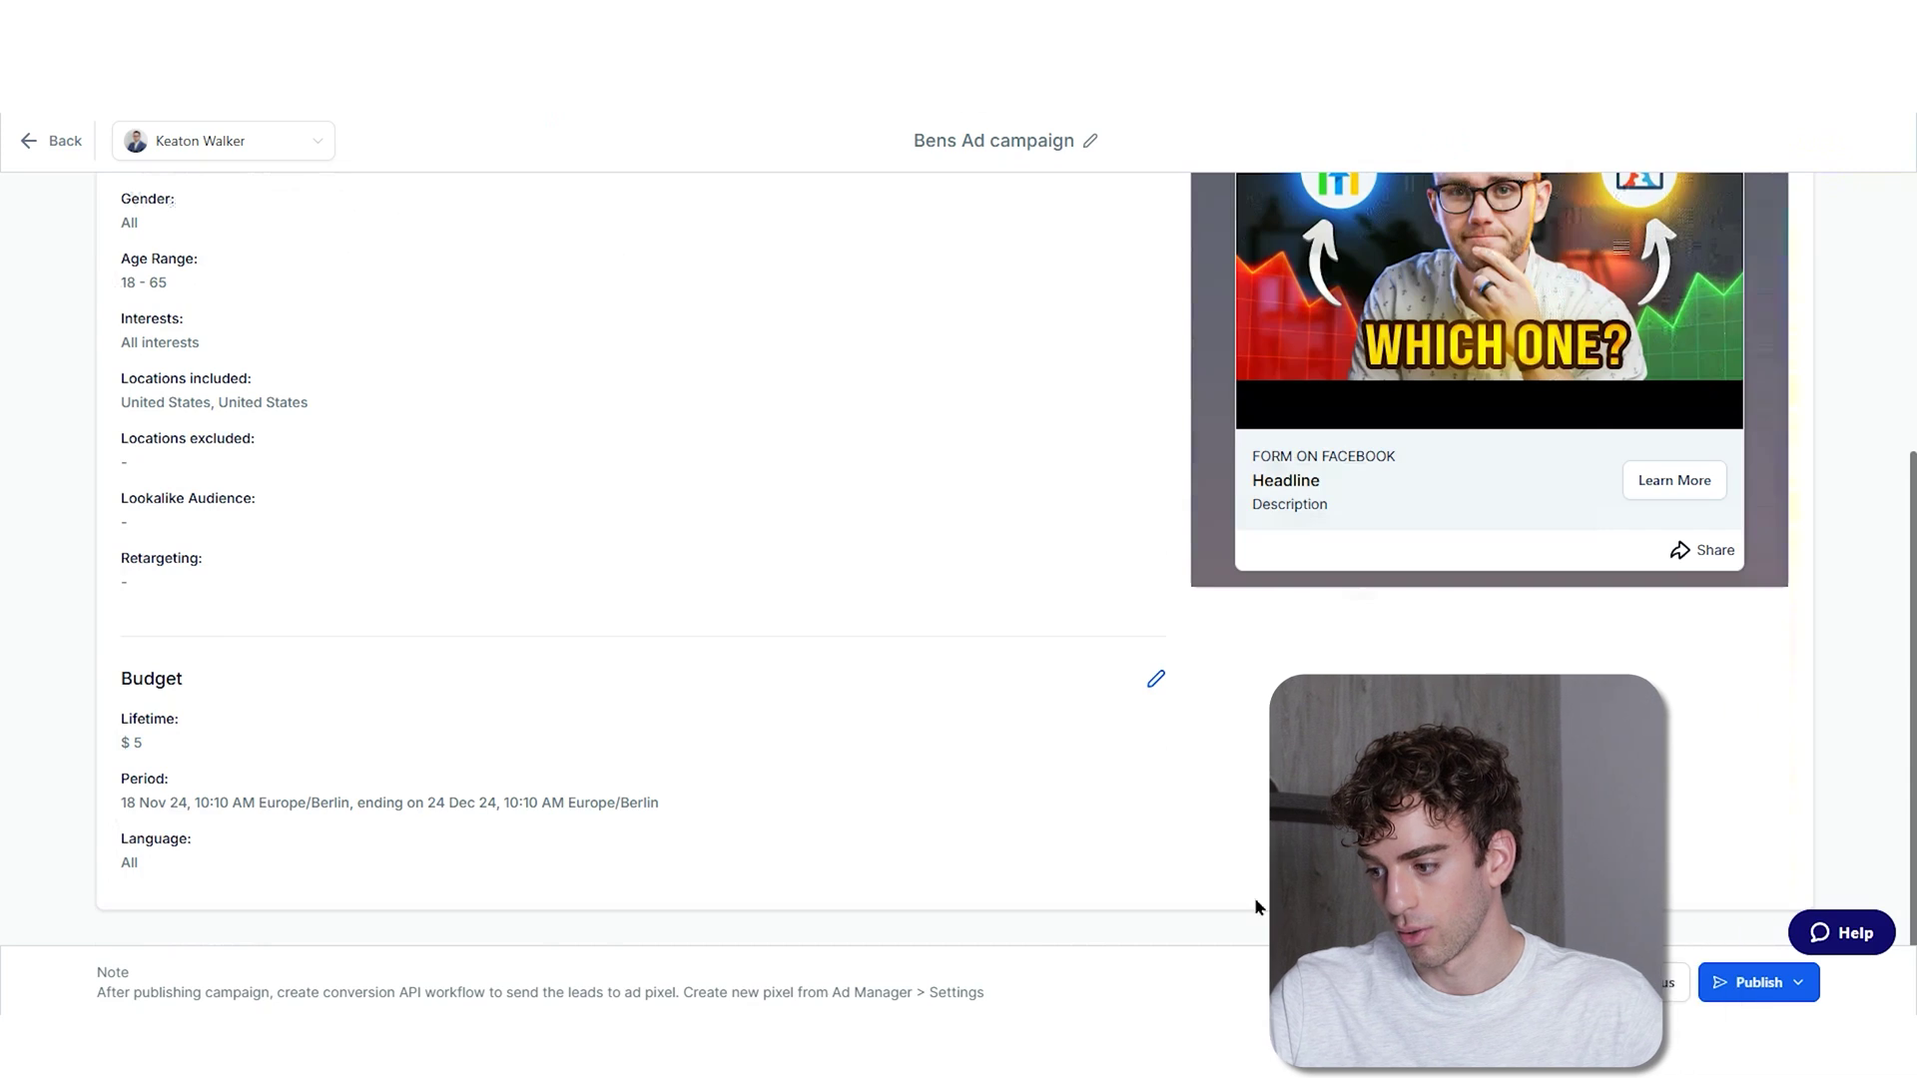
{"action": "left_click", "coordinate": [1797, 983]}
{"action": "left_click", "coordinate": [1687, 909]}
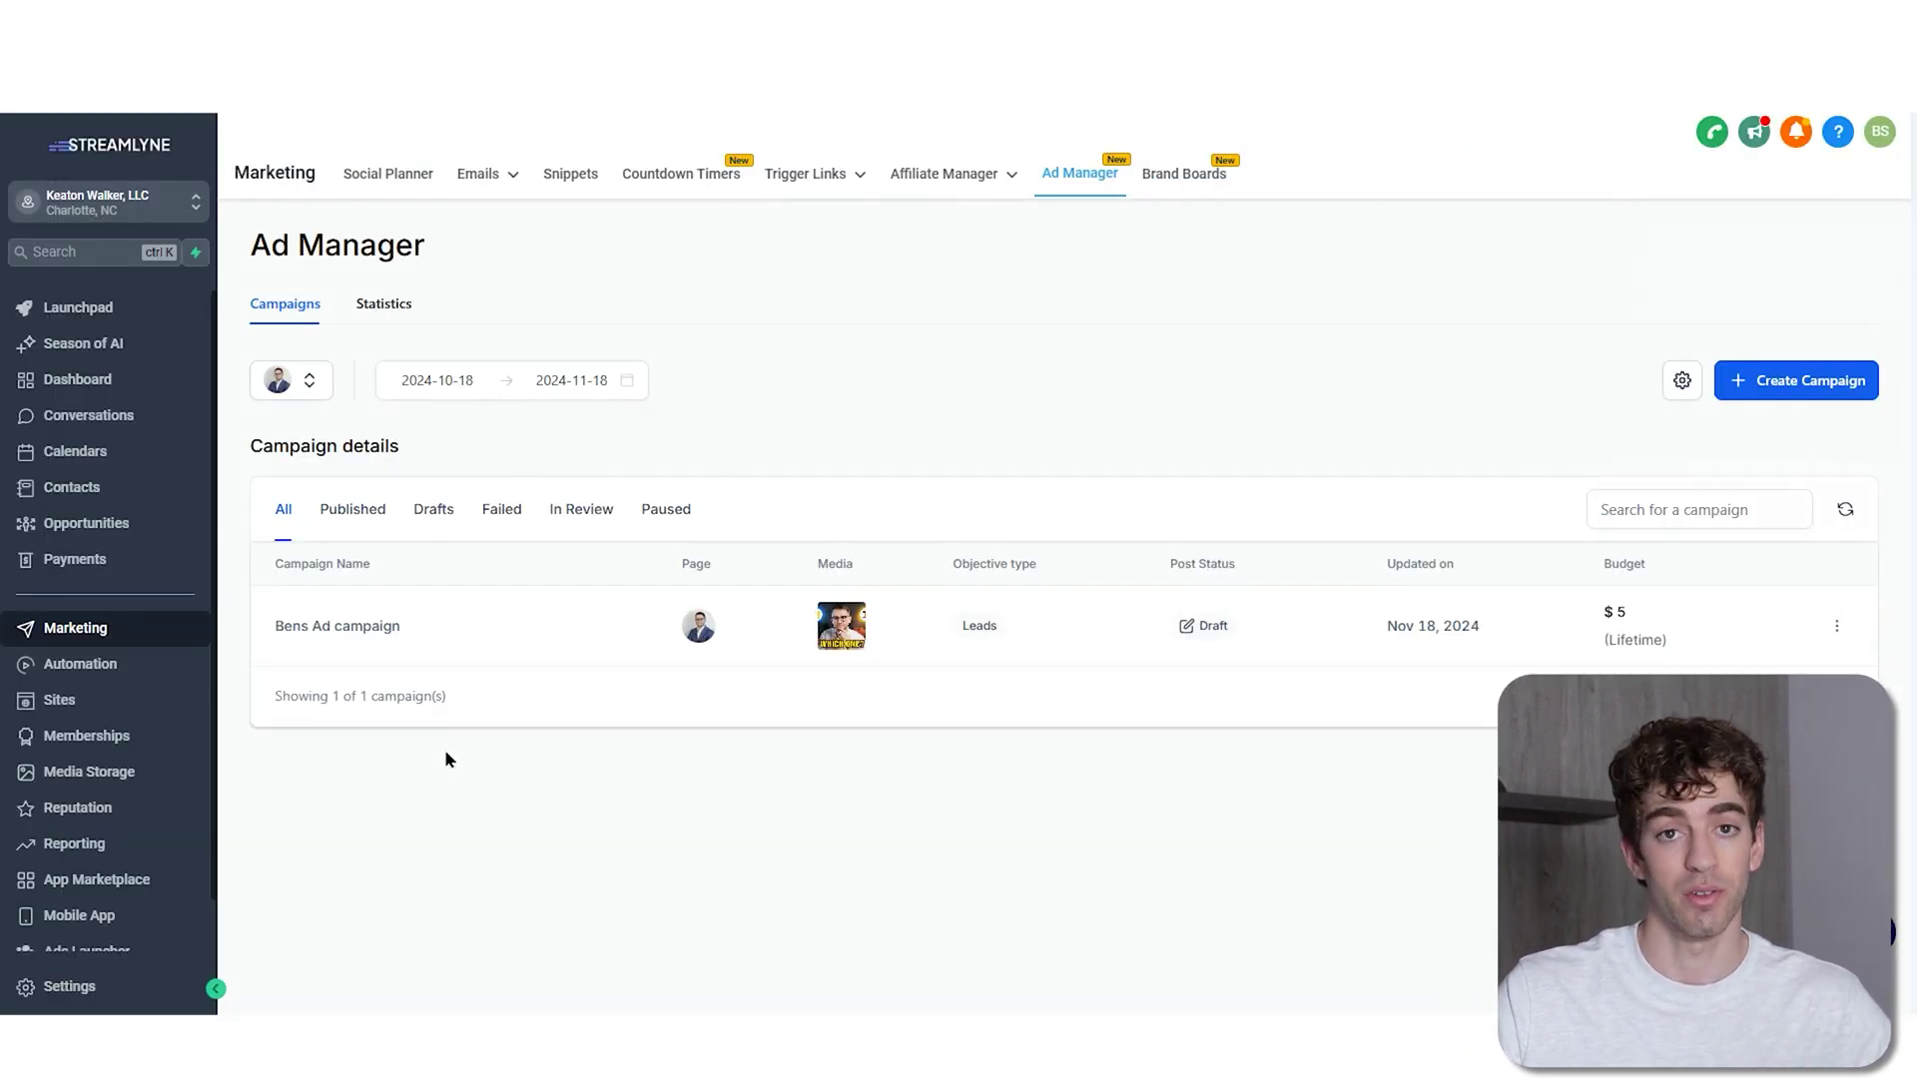
Show the available actions for the draft campaign in the campaign list
{"action": "left_click", "coordinate": [1836, 629]}
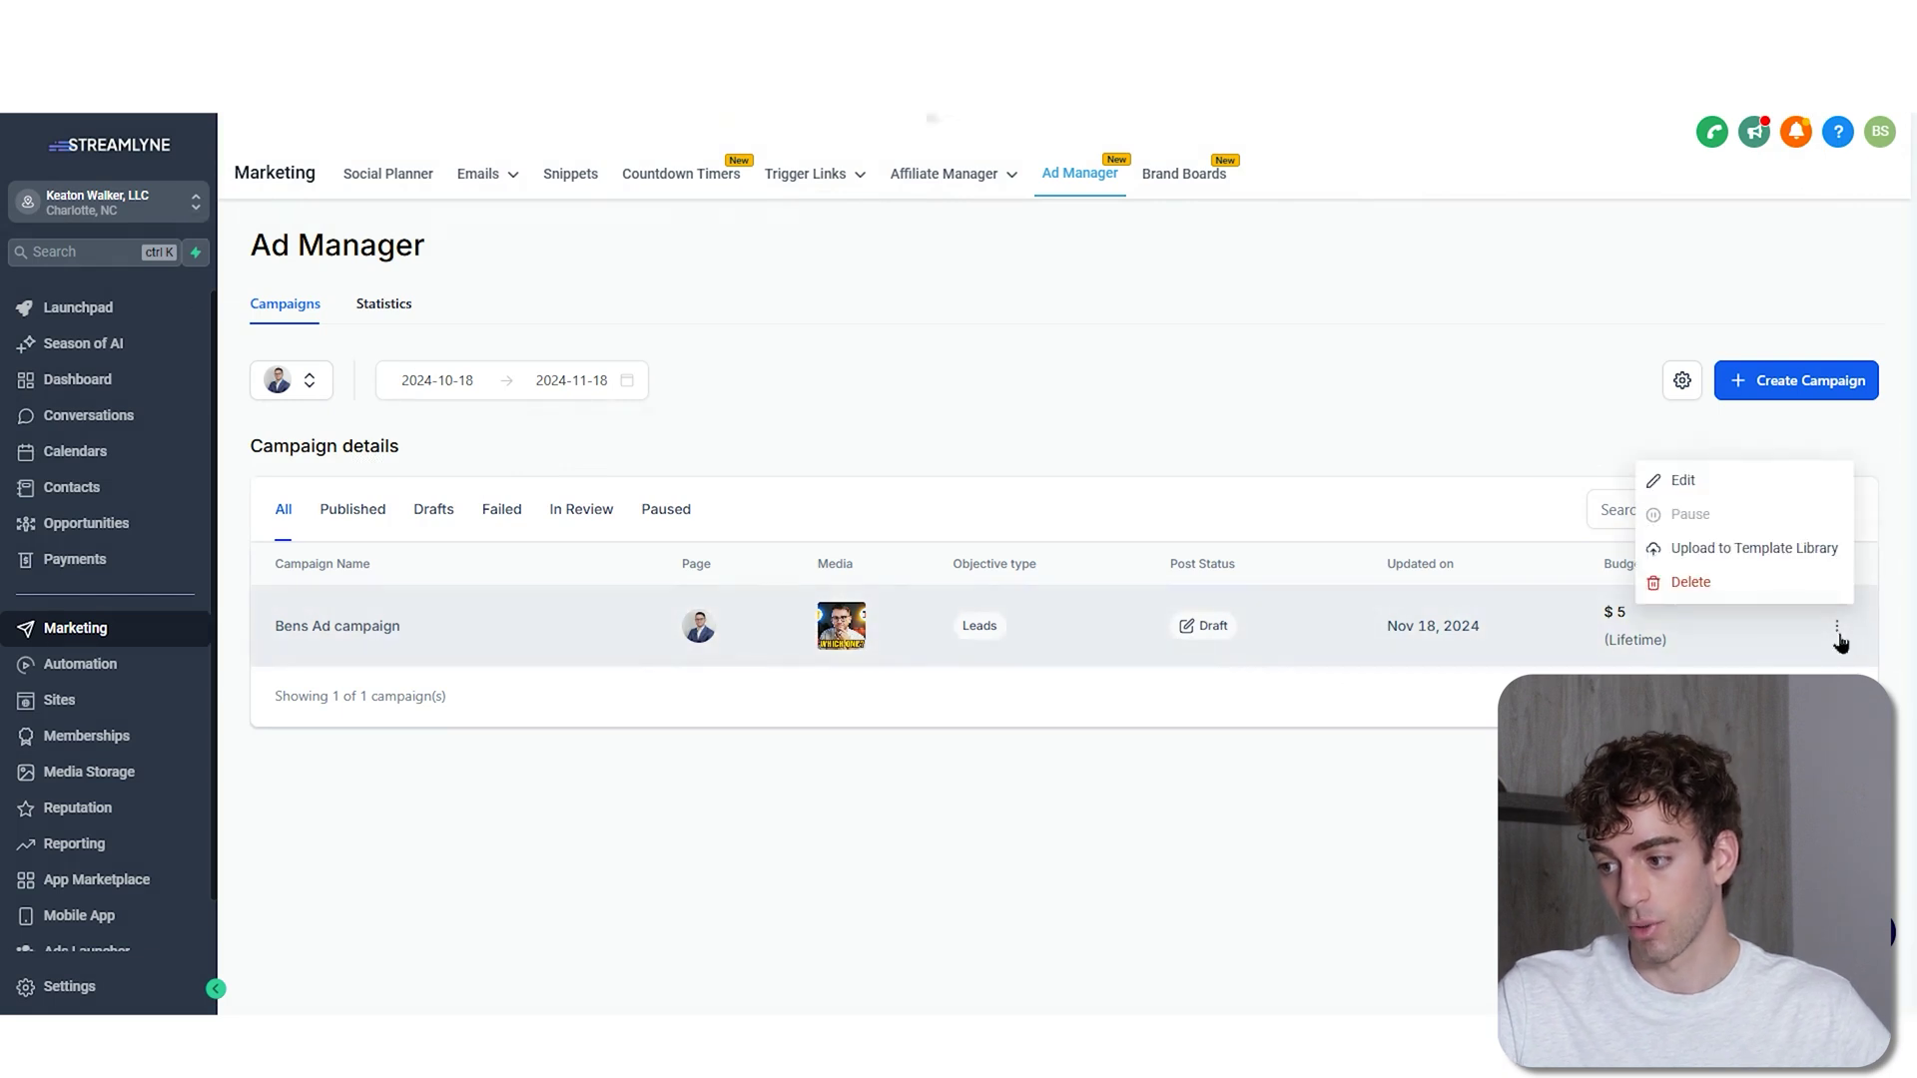